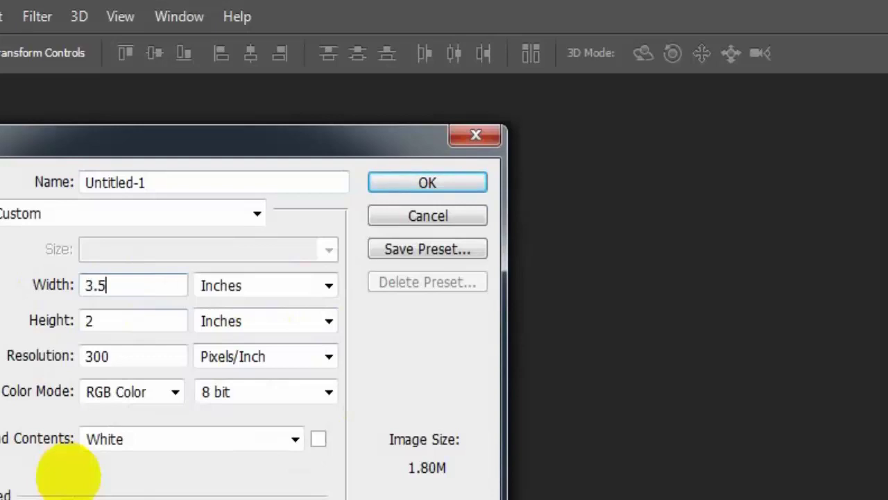
- Create a new 3.5 × 2 inch, 300 ppi document and dock it as a tab
left_click_drag(130, 319, 60, 320)
type("2")
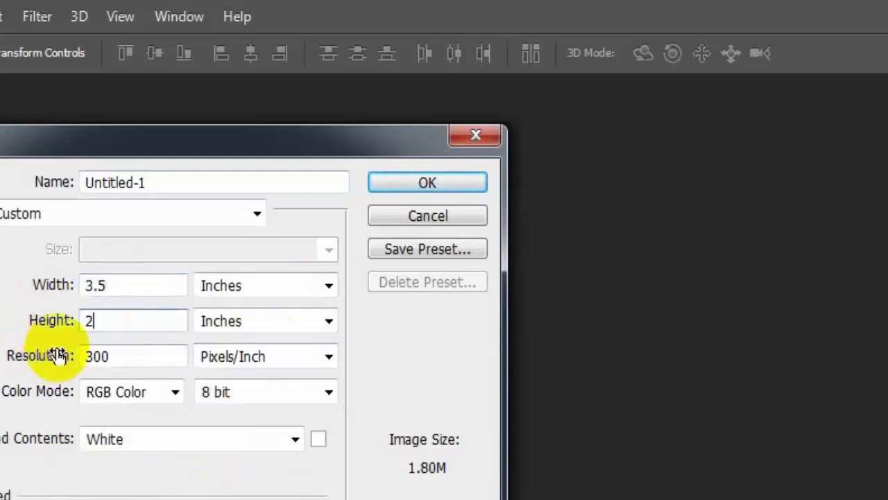
left_click(143, 357)
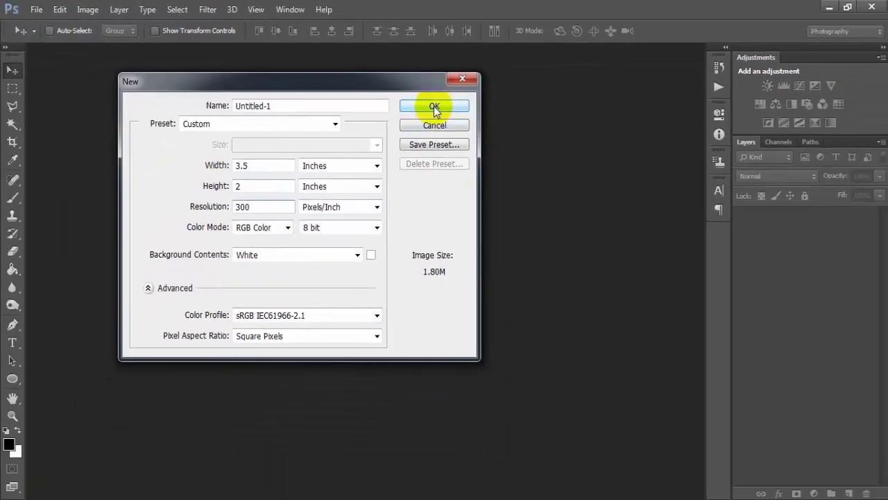
left_click(428, 183)
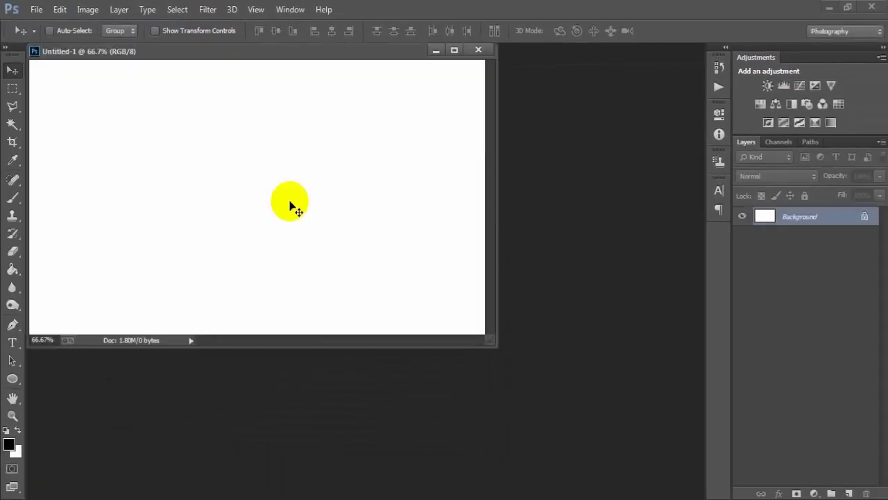
left_click_drag(247, 53, 336, 55)
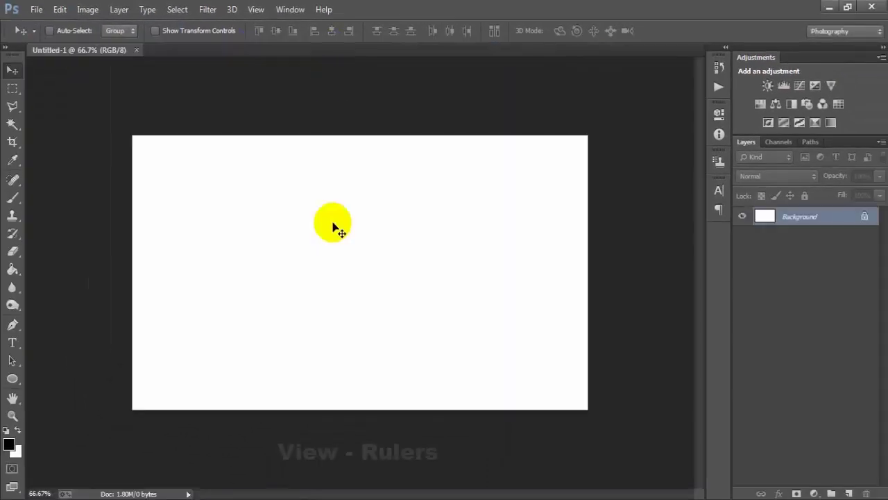
- Show rulers and place guides along the canvas's top, bottom, left and right edges
left_click(257, 13)
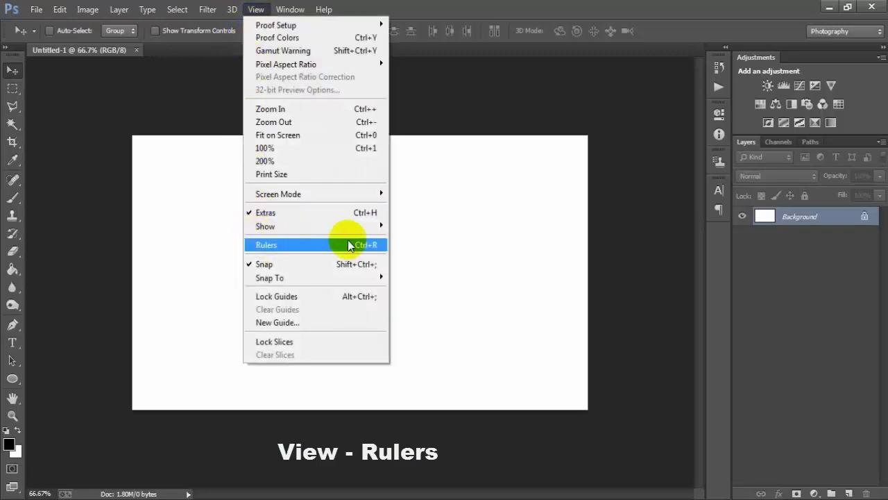
left_click(344, 243)
left_click_drag(317, 62, 317, 140)
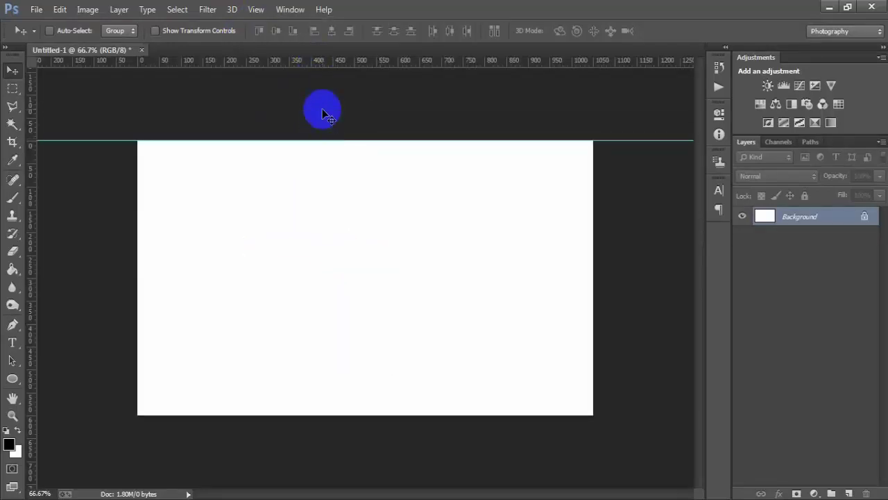
left_click_drag(329, 61, 356, 414)
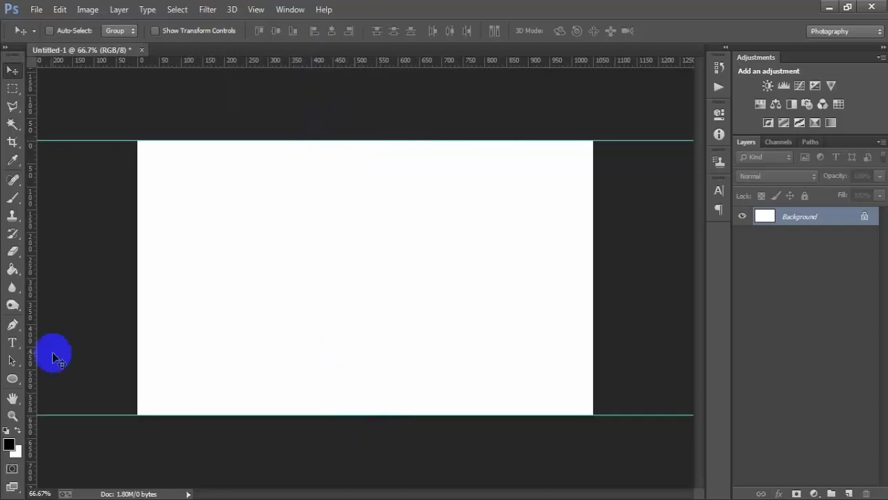
left_click_drag(30, 336, 137, 347)
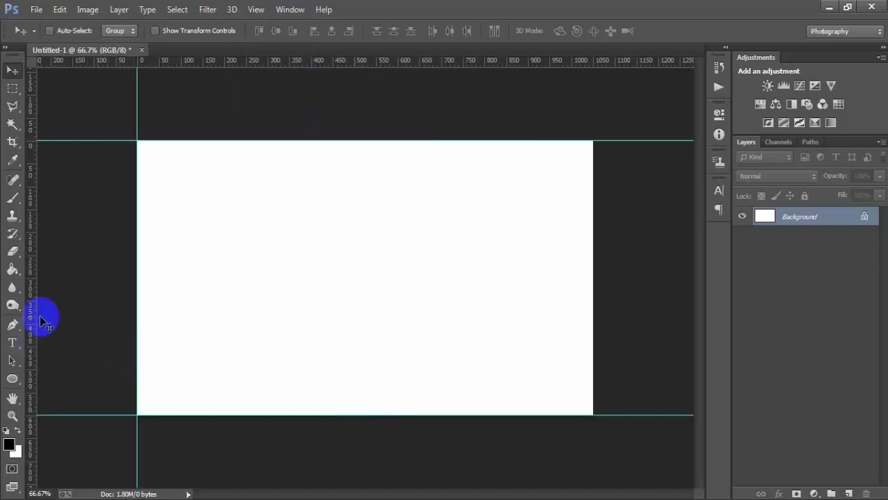
left_click_drag(32, 317, 592, 312)
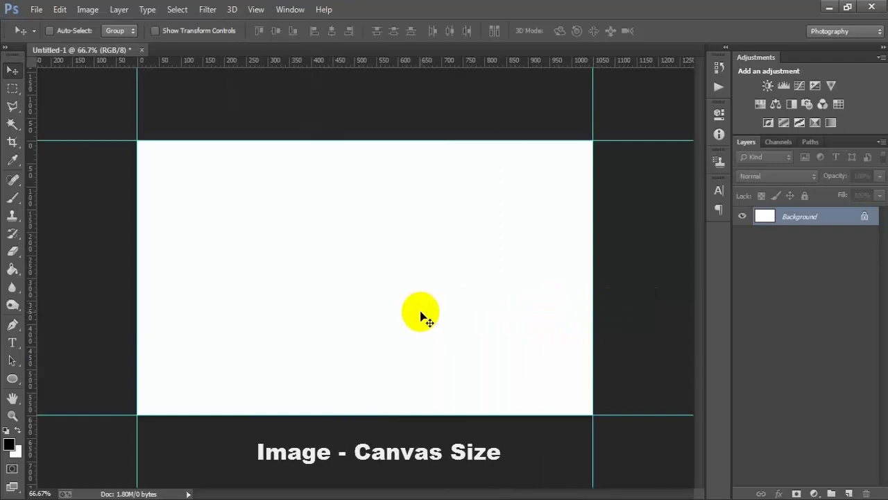
- In Canvas Size, add 0.25 inch to width and height, measured in inches
left_click(87, 9)
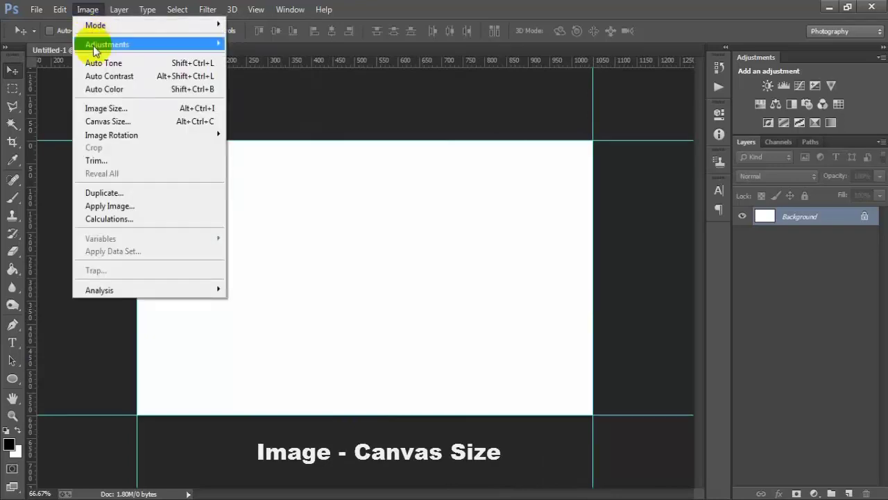
left_click(167, 122)
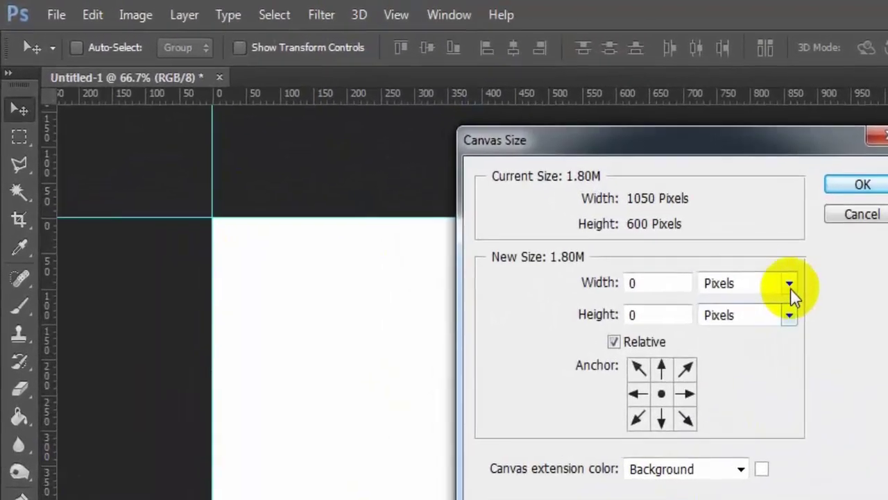
left_click(790, 286)
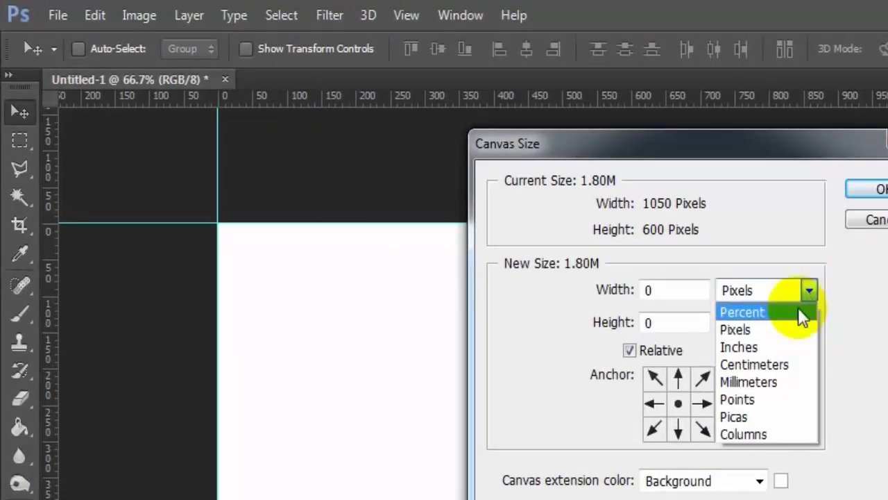
left_click(750, 346)
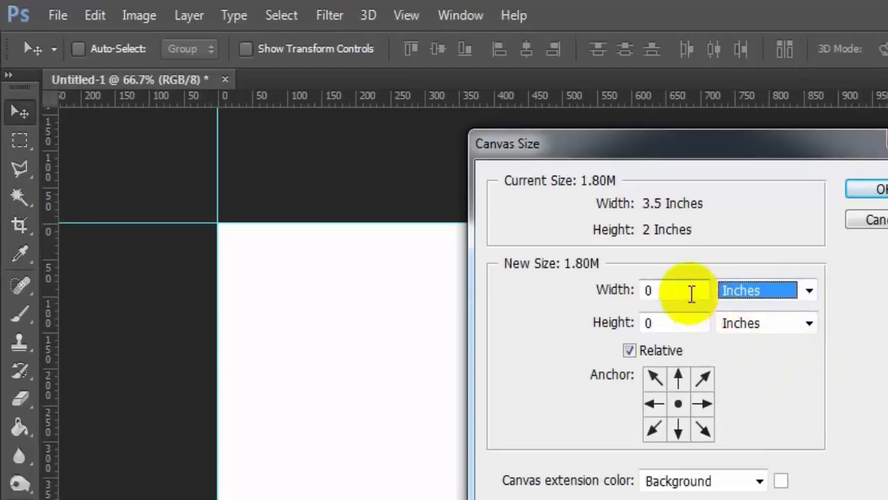
left_click_drag(689, 294, 617, 287)
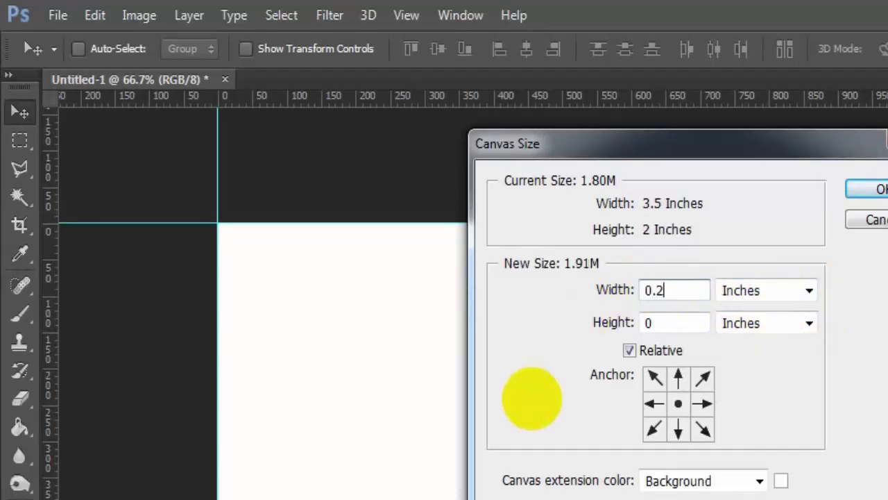
left_click(611, 323)
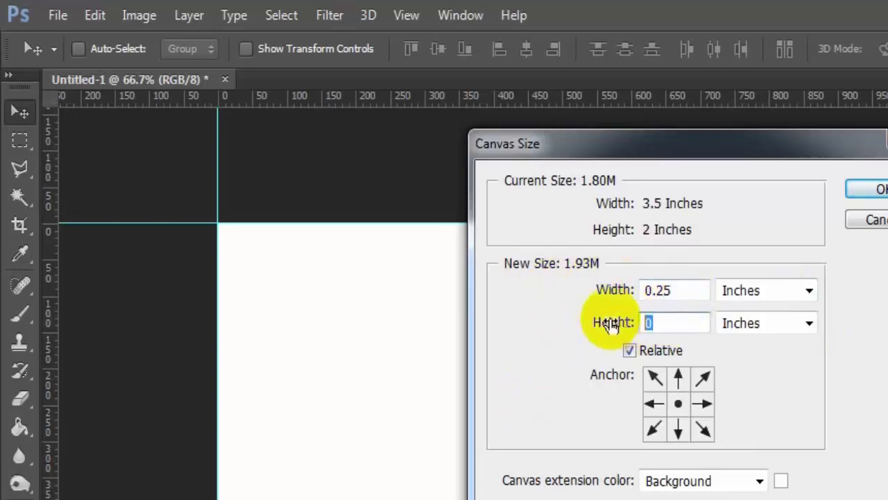
type(".2")
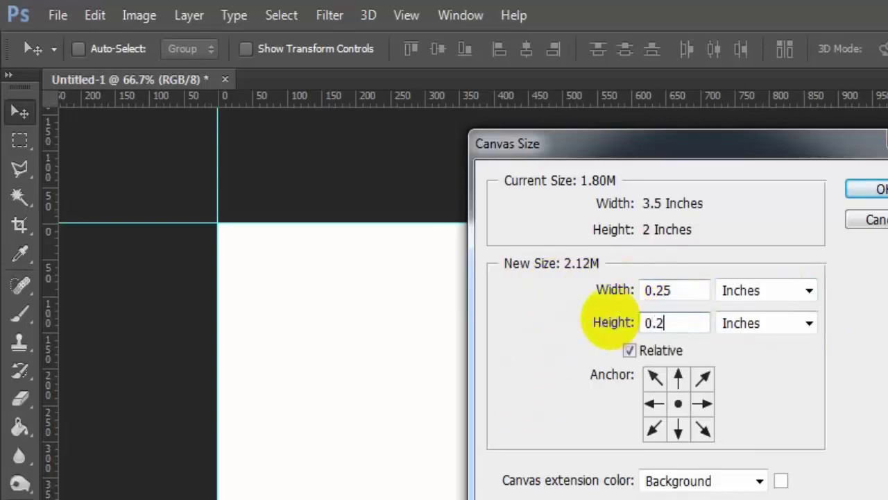
type("5")
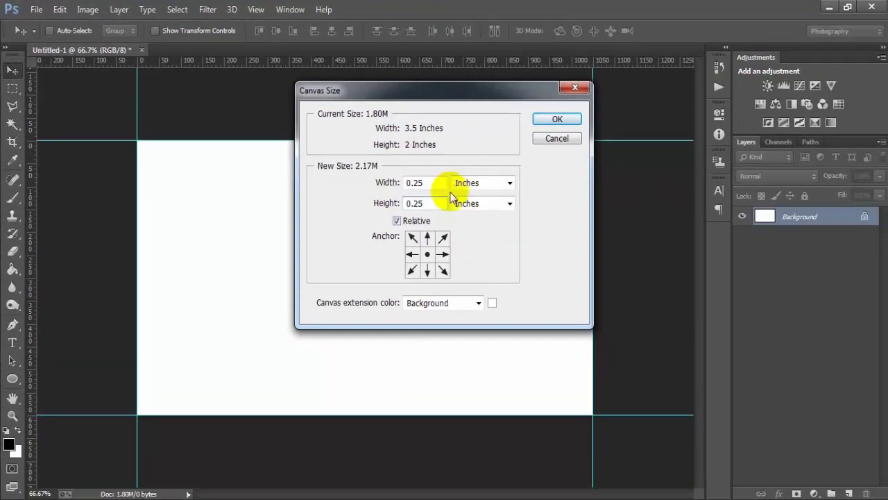
left_click(545, 122)
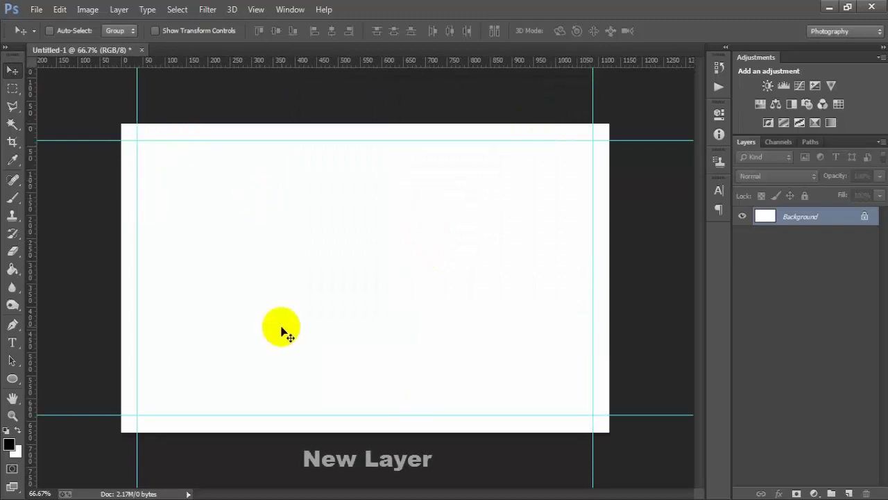
- Draw a black rounded rectangle on a new layer between the guide corners
left_click(848, 493)
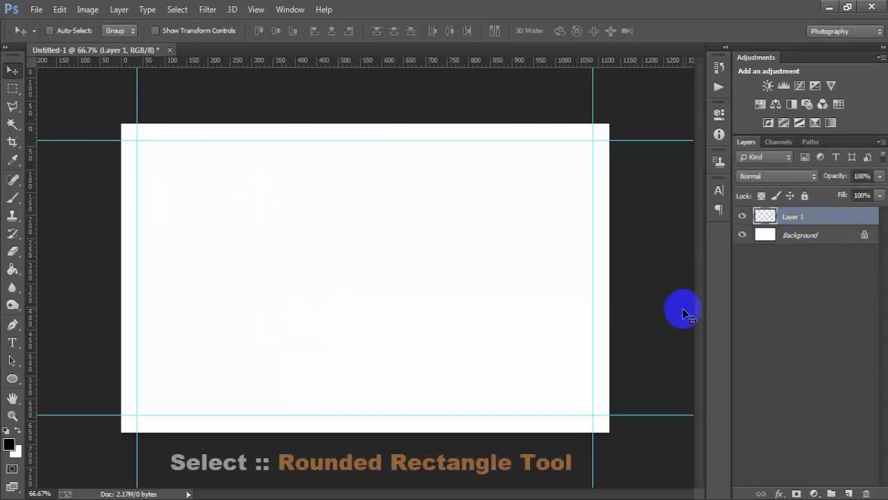
left_click(13, 381)
right_click(15, 384)
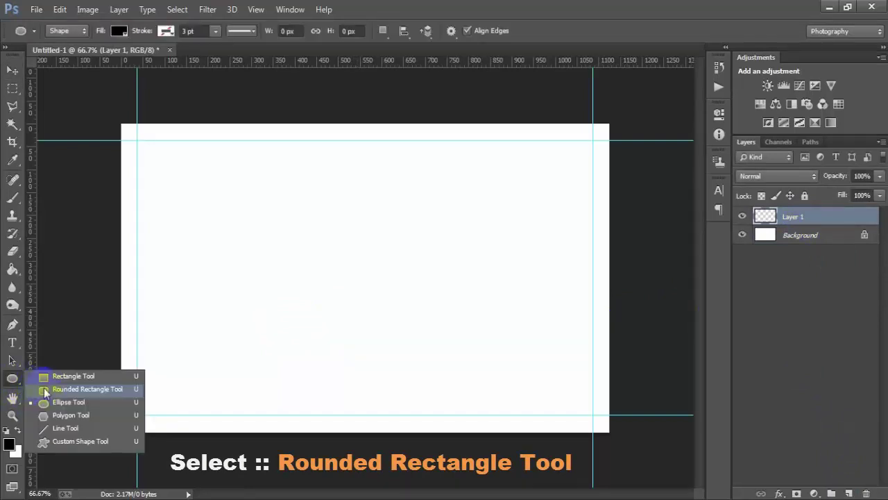
left_click(104, 389)
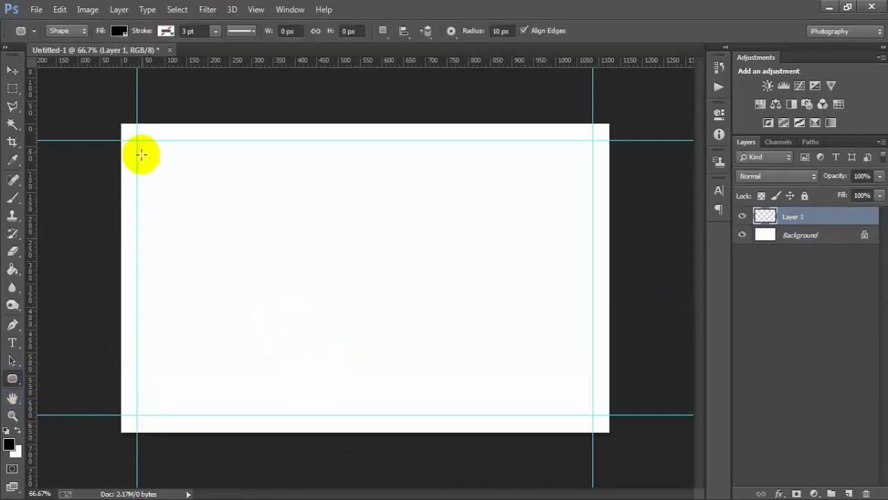
left_click_drag(137, 140, 589, 413)
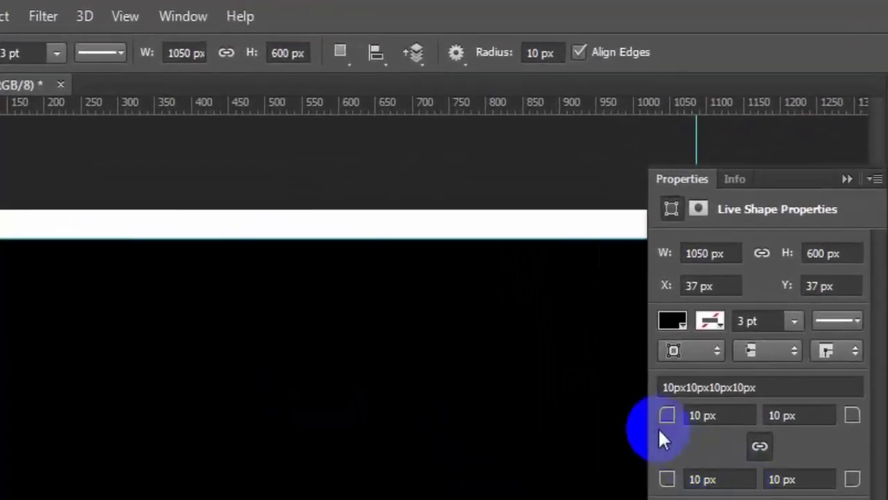
- Set the rounded rectangle's corner radius to 60 px on all corners
left_click_drag(658, 416, 668, 415)
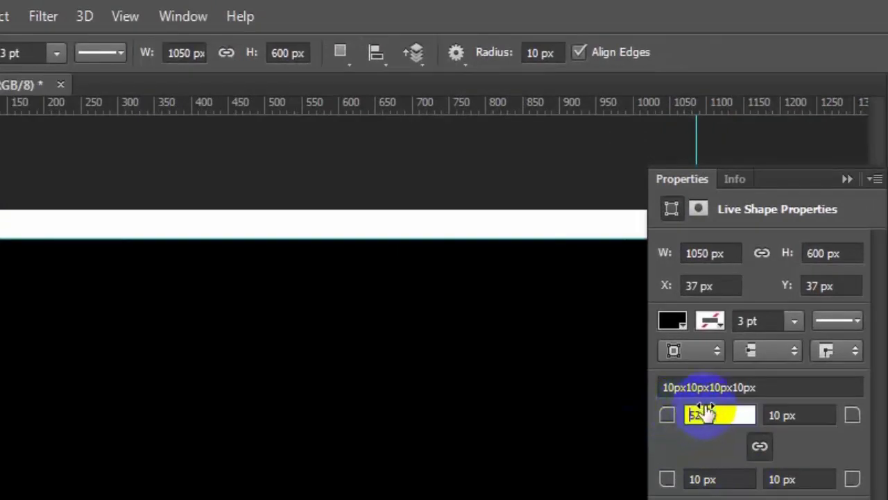
key("Return")
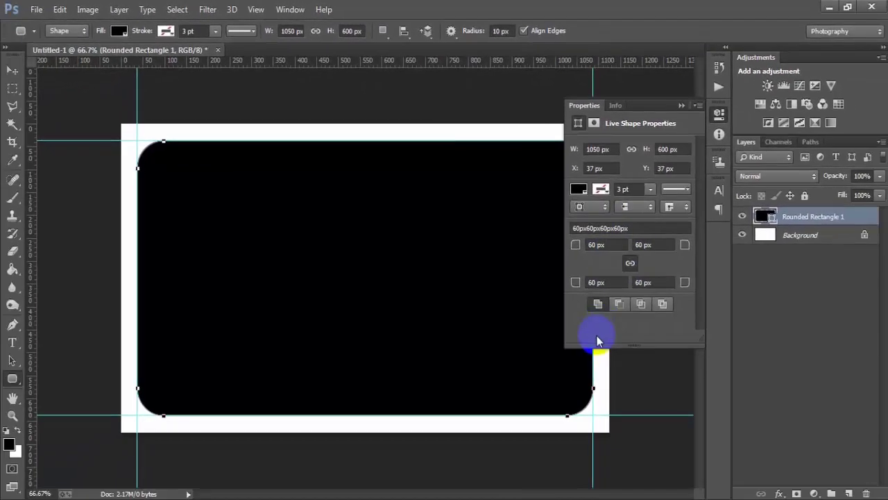
left_click(681, 105)
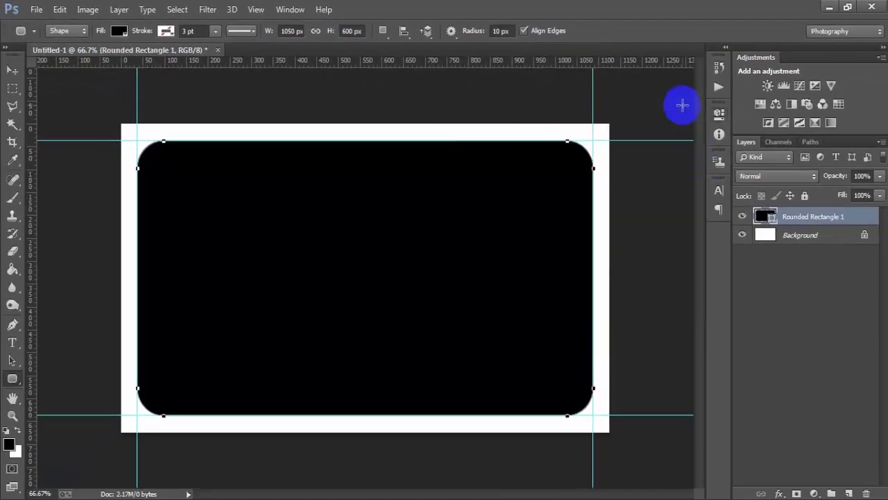
left_click(10, 70)
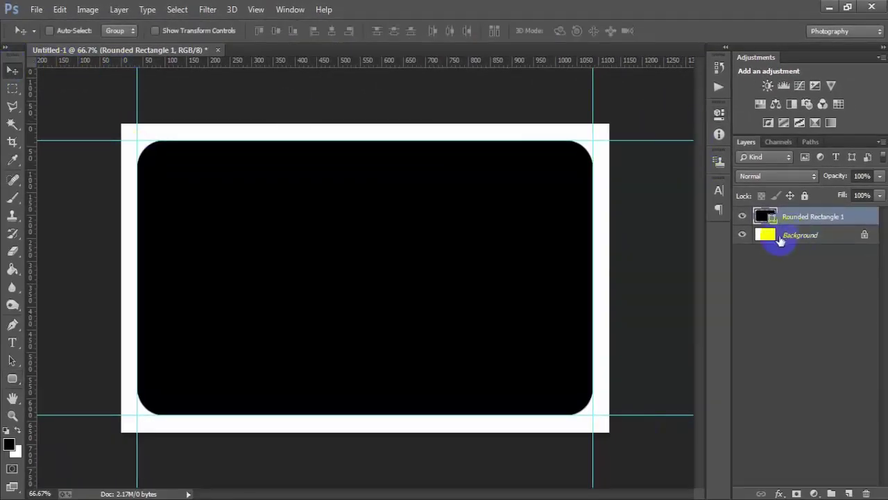
- Change the rounded rectangle's fill colour to navy hex 25334b
left_click(743, 218)
left_click(743, 217)
left_click(742, 218)
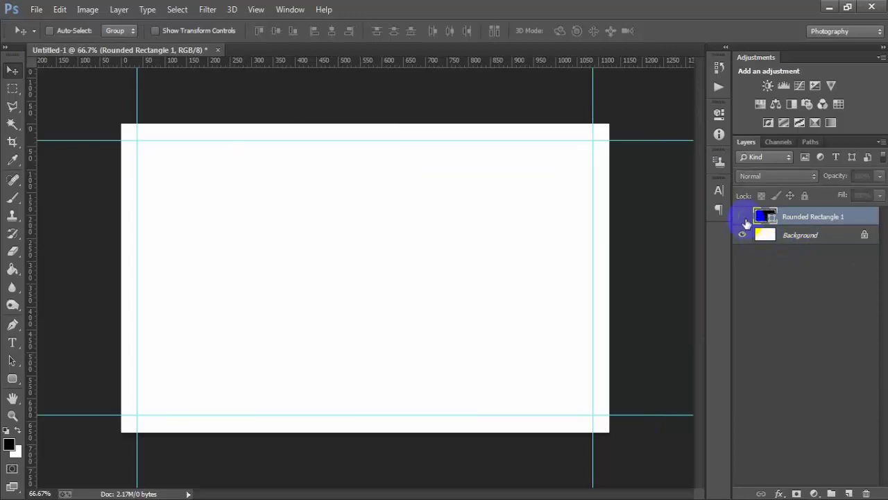
left_click(742, 217)
double_click(764, 218)
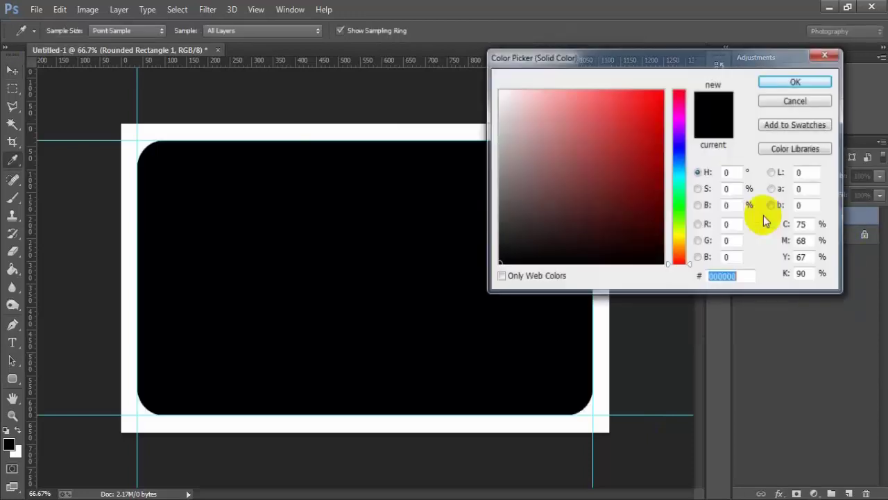
left_click_drag(652, 61, 596, 61)
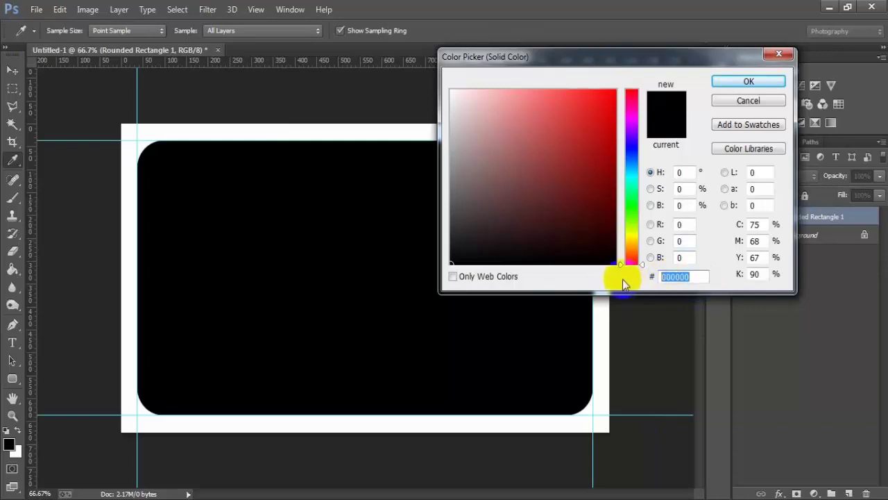
type("2")
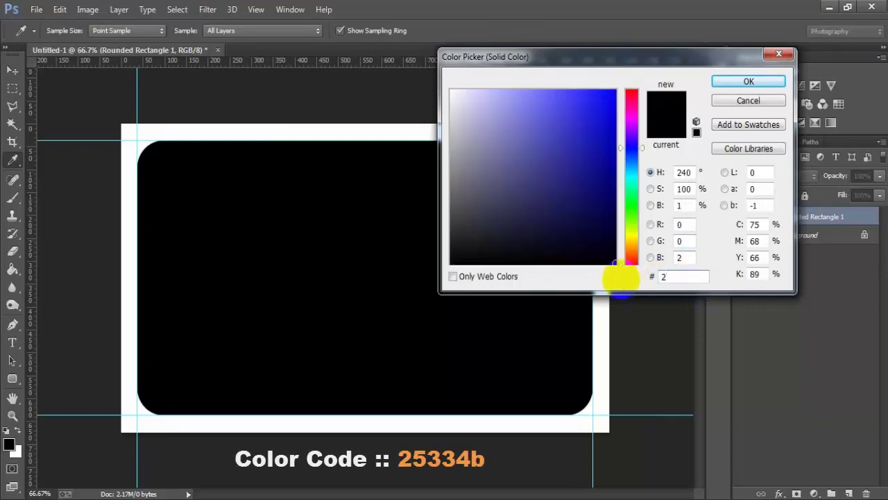
type("533")
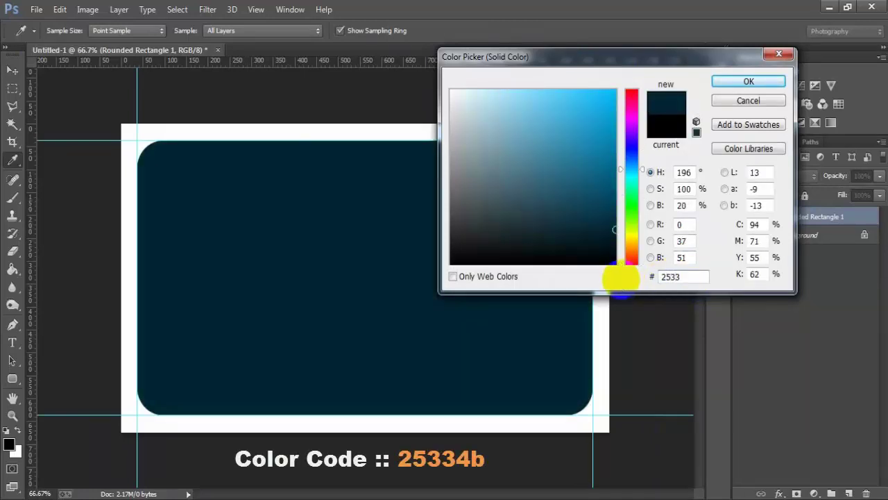
type("4b")
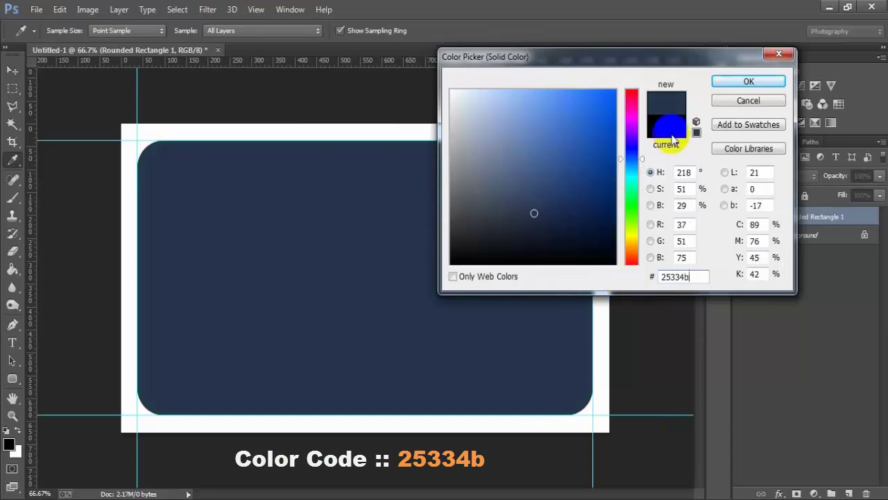
double_click(666, 276)
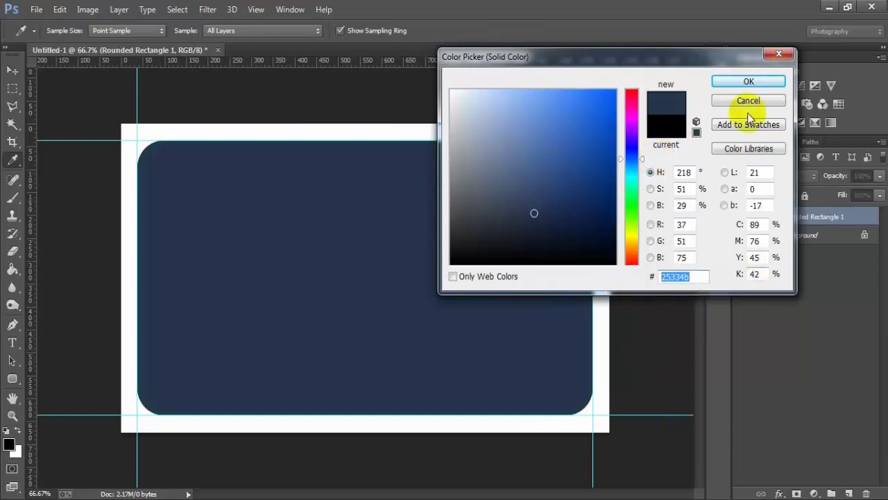
left_click(747, 82)
key("v")
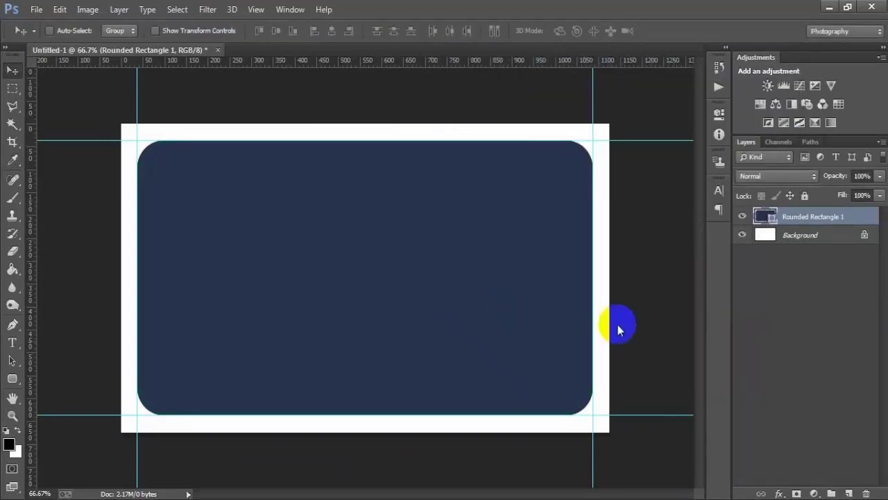
- Draw a full-width black rectangle band across the card's middle on a new layer
left_click(849, 492)
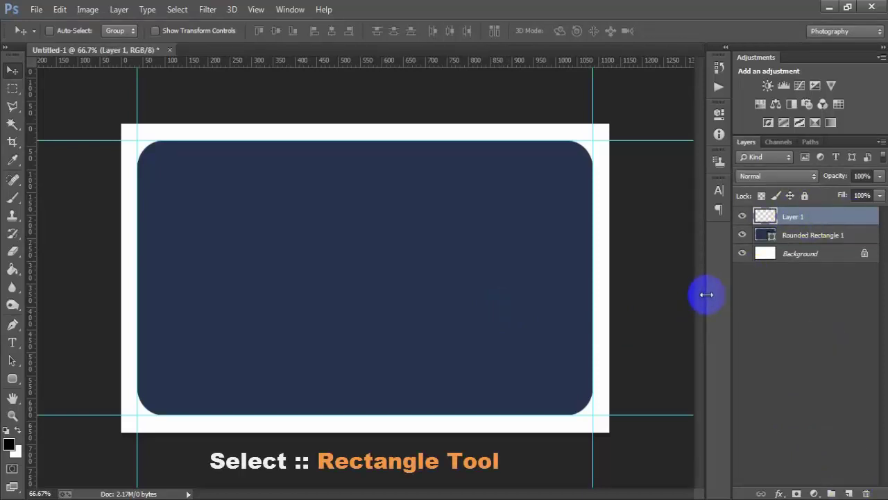
left_click(12, 378)
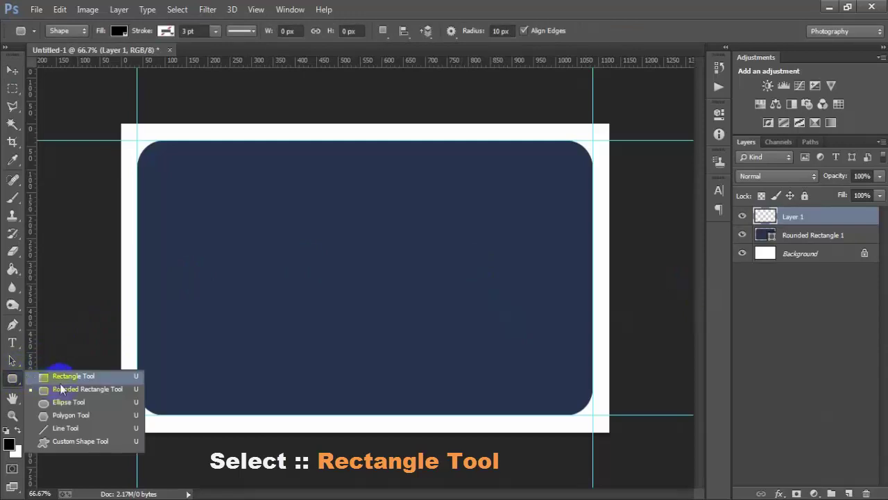
left_click(91, 376)
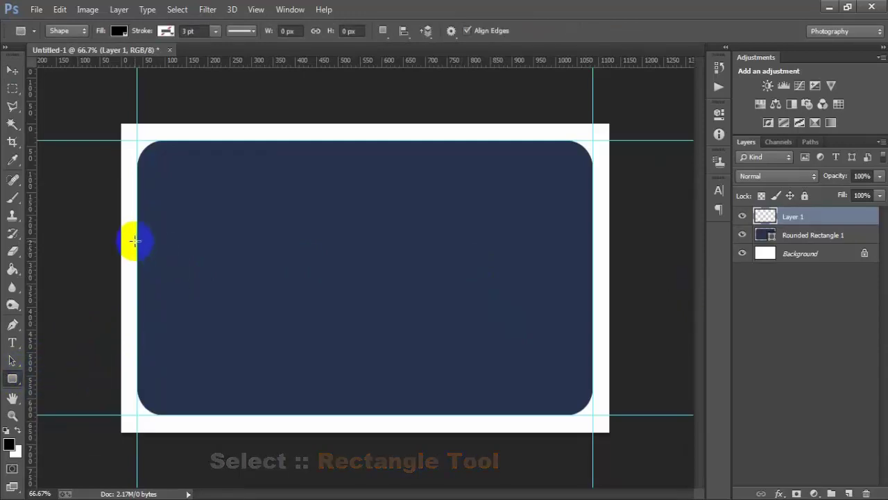
left_click_drag(136, 241, 592, 329)
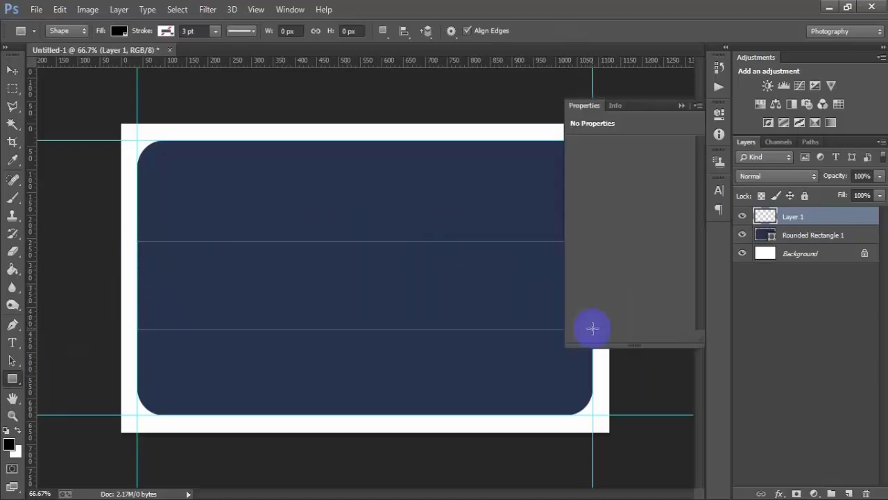
left_click(12, 71)
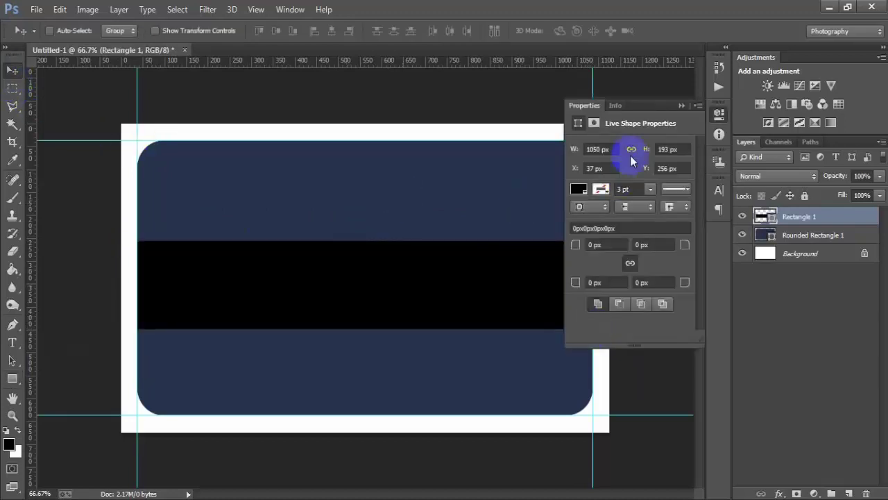
left_click(681, 106)
key("Up")
key("Up")
key("Up")
key("Up")
key("Up")
key("Up")
key("Up")
key("Up")
key("Up")
key("Up")
key("Up")
key("Up")
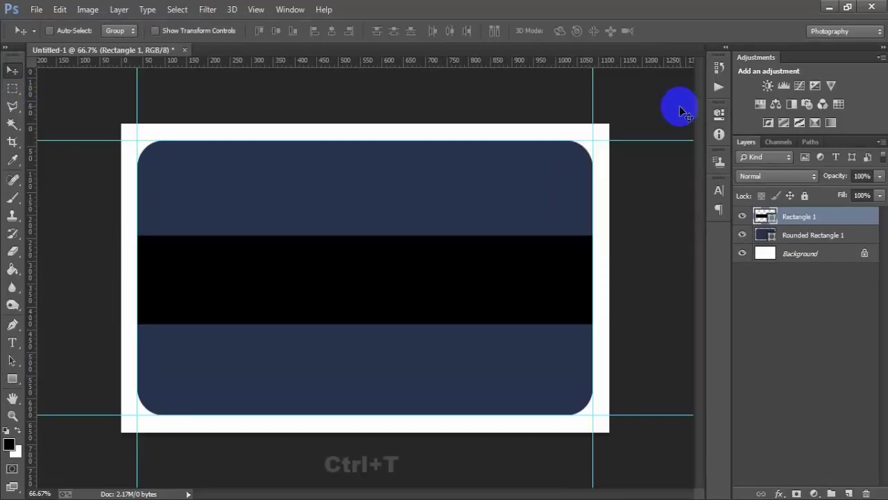
- Make the band slightly taller with Free Transform (Ctrl+T) and nudge it into position
key("ctrl+t")
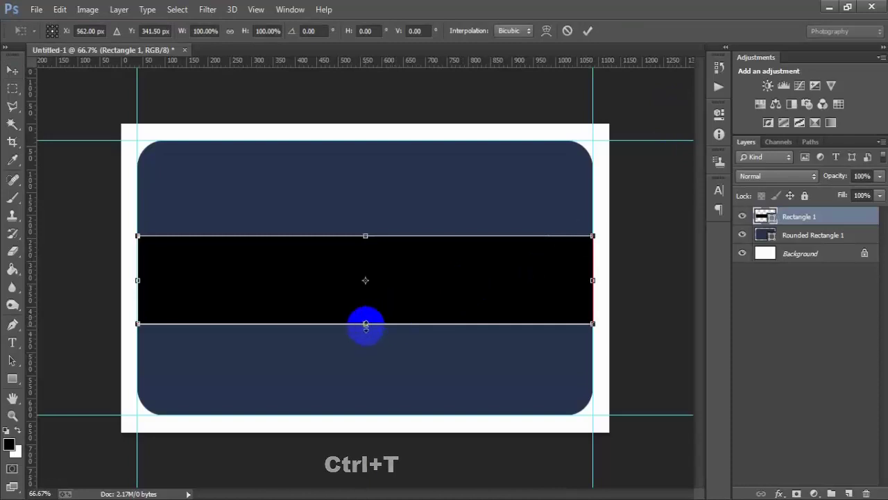
left_click_drag(365, 325, 363, 327)
left_click(587, 30)
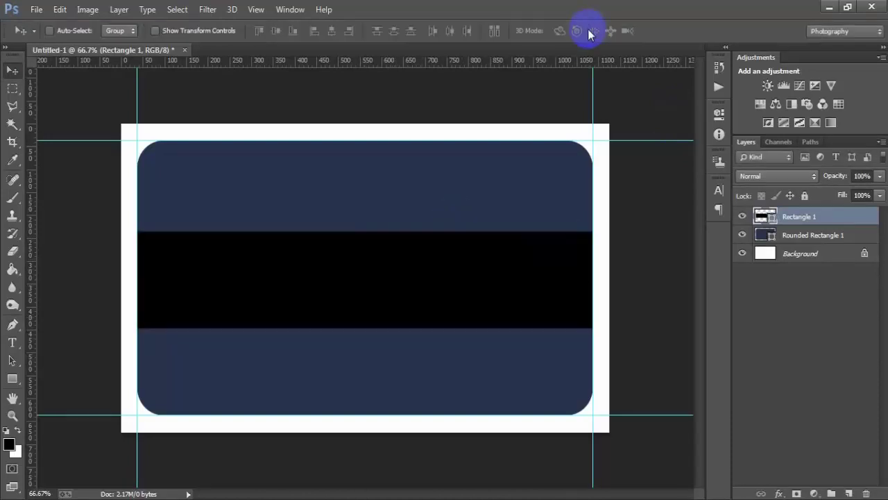
key("Up")
key("Up")
key("Up")
key("Up")
key("Up")
key("Up")
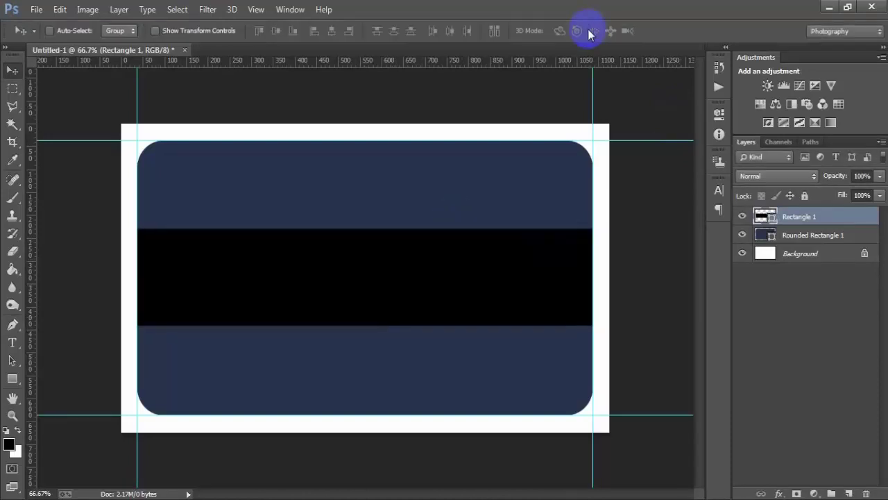
key("Down")
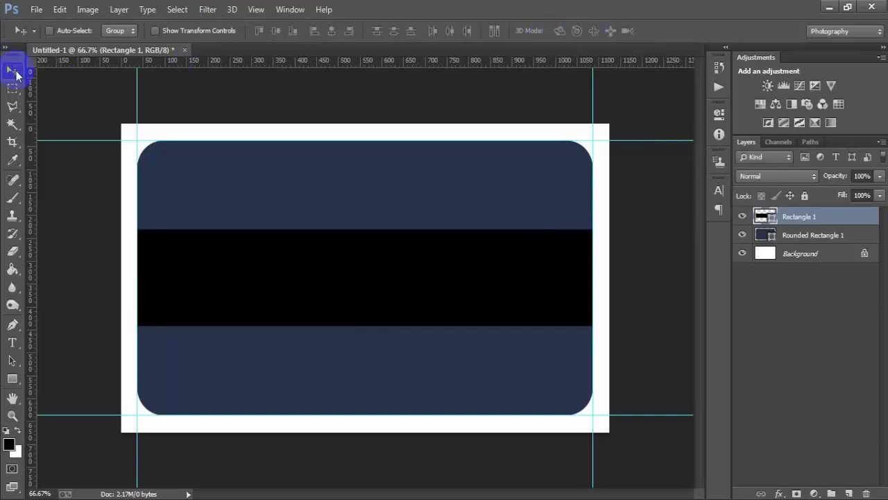
- Recolour the Rectangle 1 band from black to slate blue 47586d
left_click(743, 217)
left_click(742, 217)
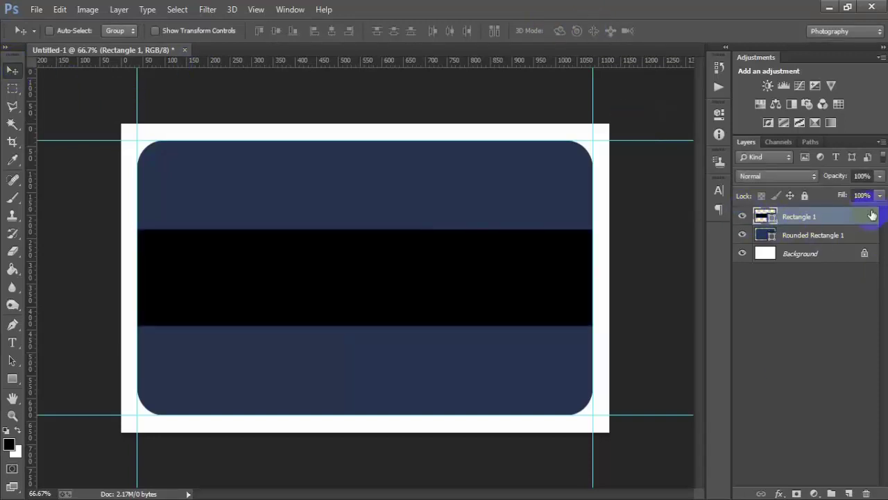
double_click(762, 218)
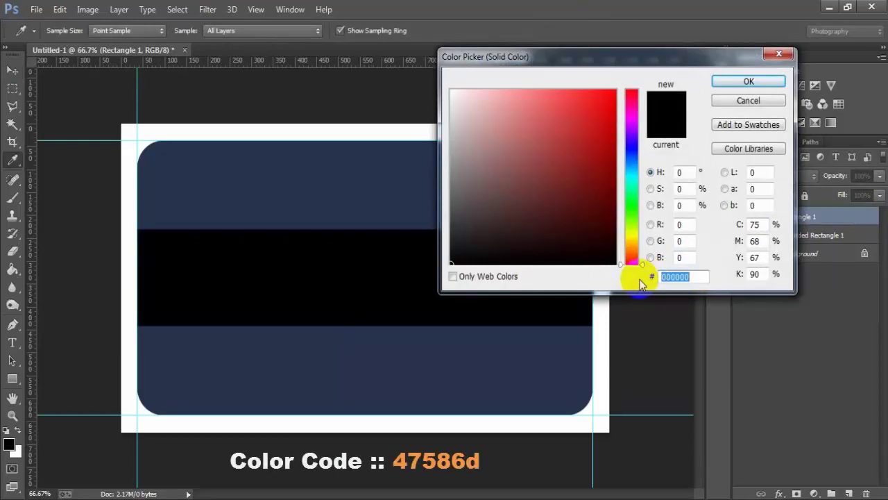
type("475")
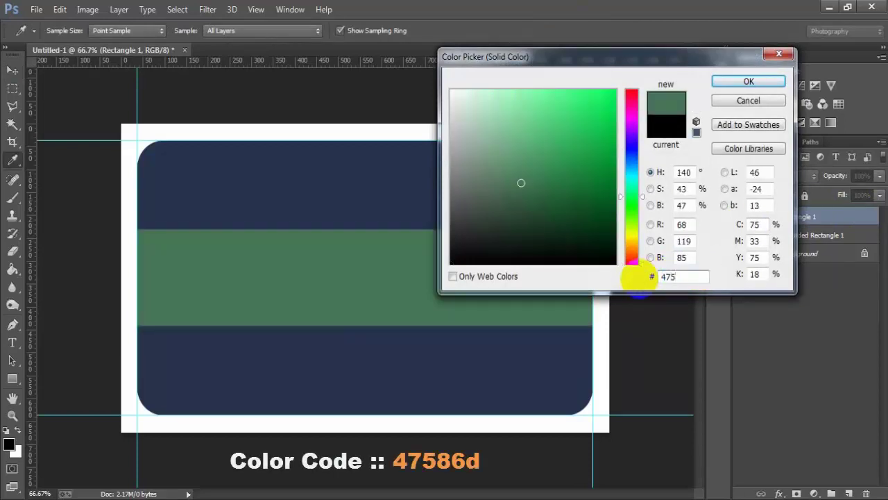
type("86d")
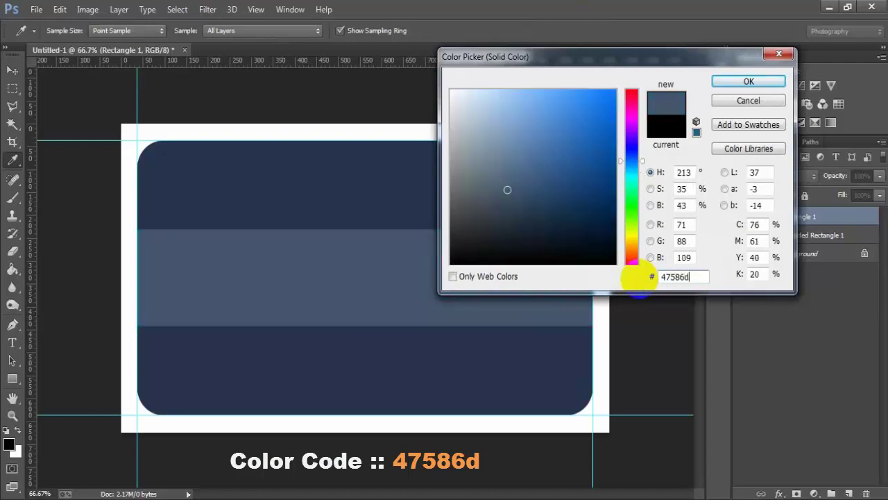
left_click_drag(696, 278, 593, 281)
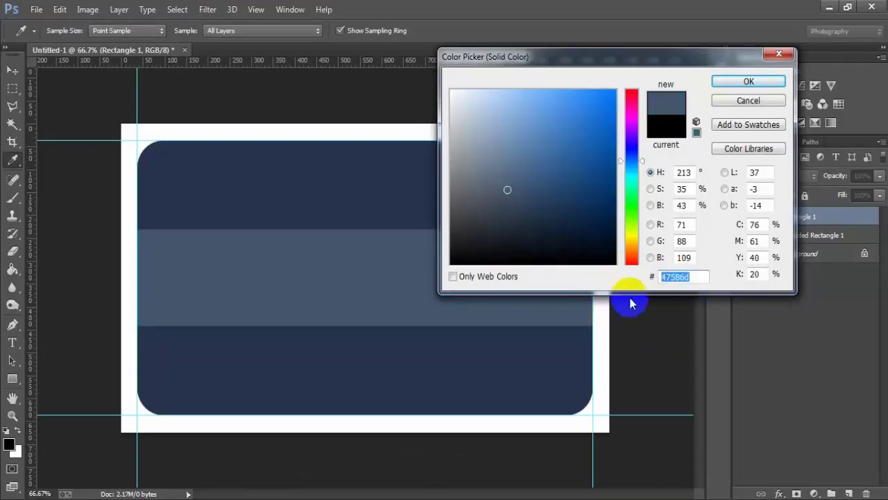
left_click(746, 83)
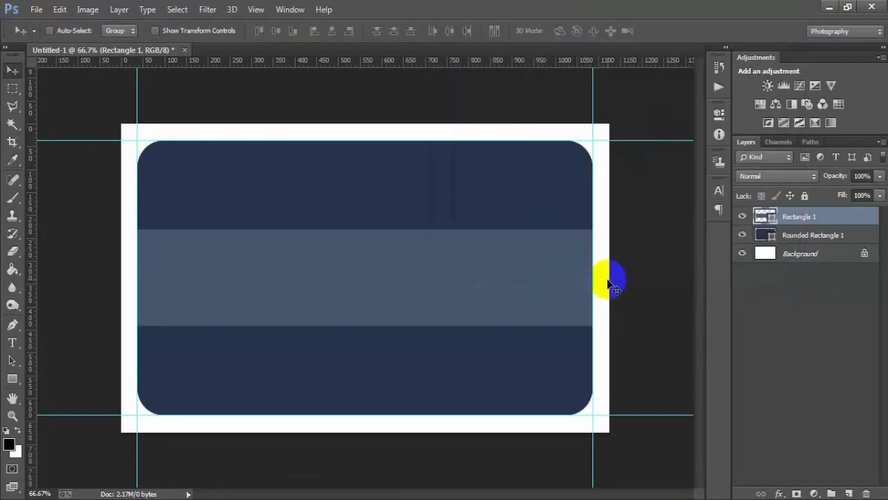
- Add a new layer and delete an accidental tiny line made with the Line Tool
left_click(848, 493)
left_click(788, 221)
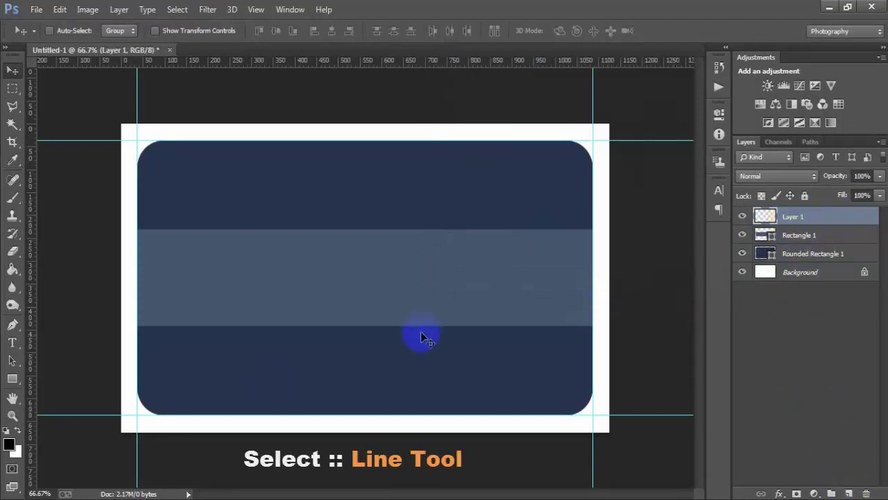
left_click_drag(12, 378, 82, 431)
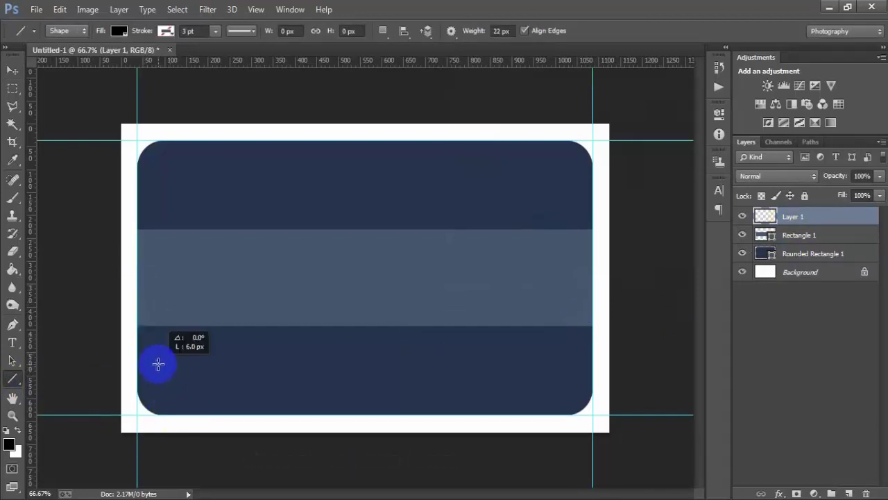
left_click_drag(158, 363, 158, 364)
key("Delete")
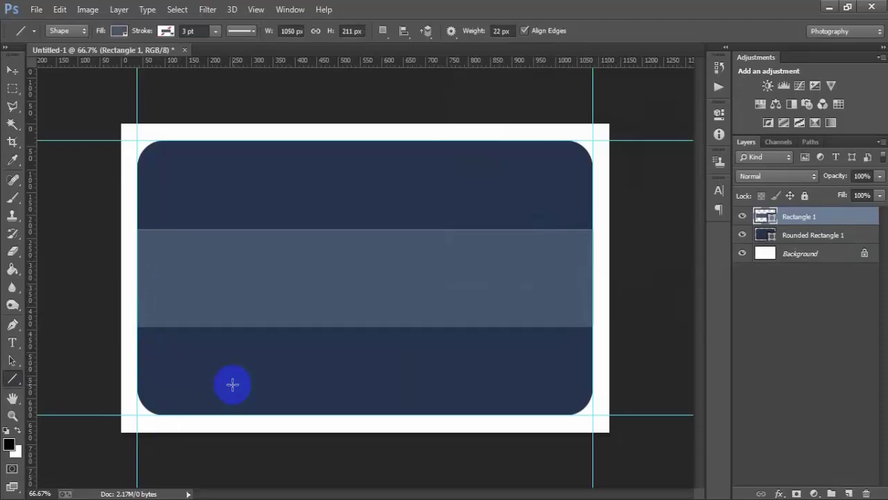
- Draw a 6 px horizontal line on a new layer and move it to the band's left side
left_click(849, 492)
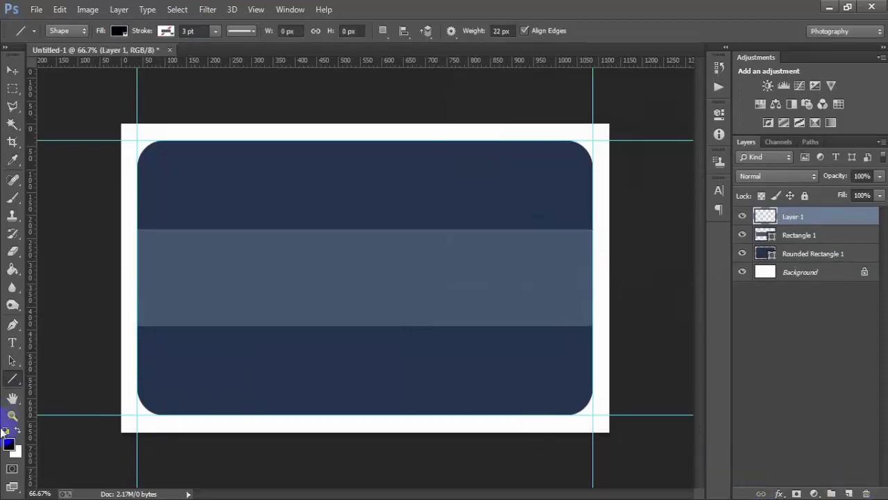
left_click_drag(18, 384, 66, 427)
left_click_drag(159, 363, 308, 359)
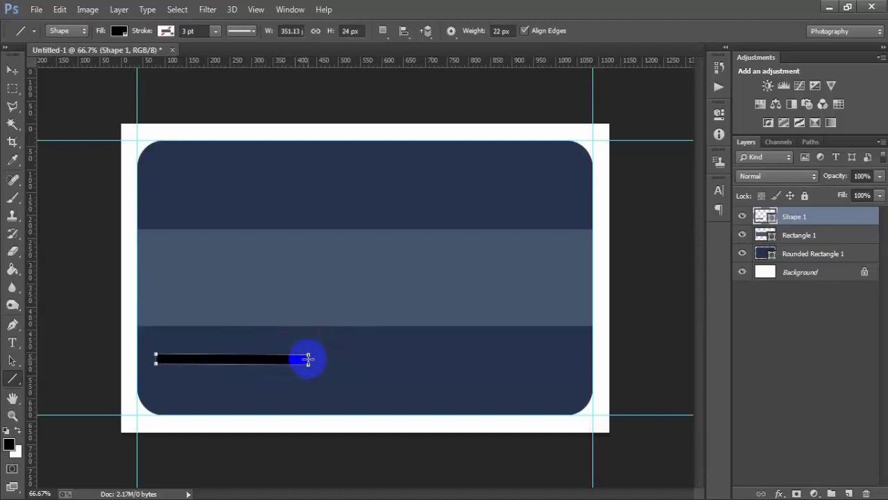
left_click(353, 31)
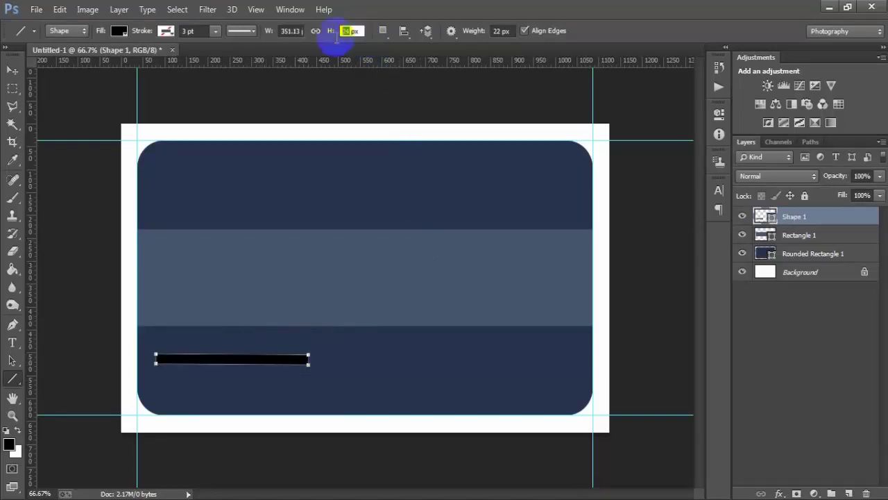
type("6")
key("Return")
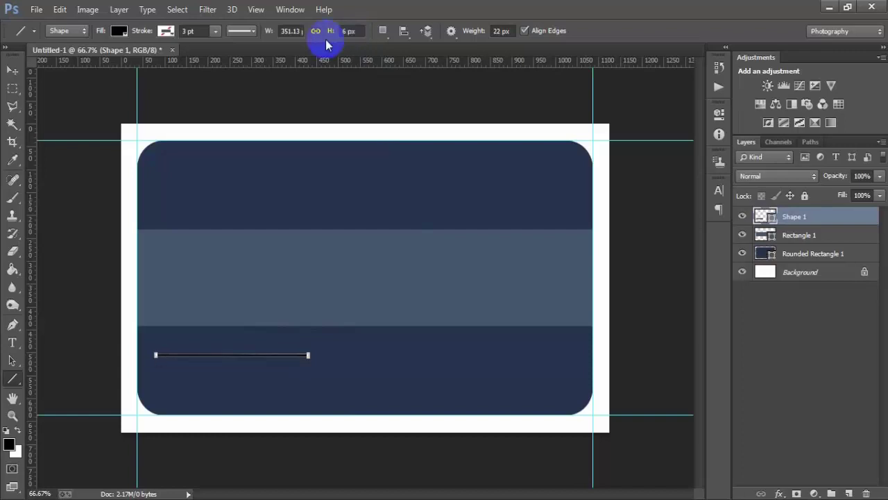
left_click(15, 72)
left_click_drag(254, 354, 204, 276)
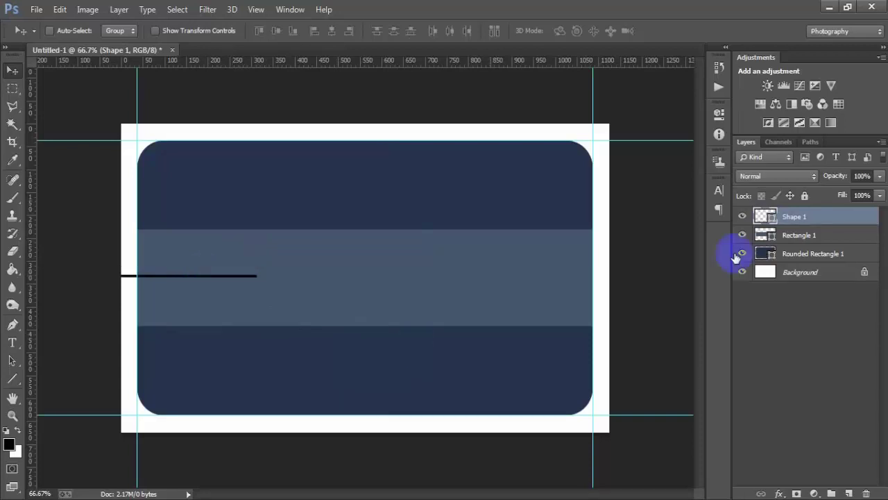
- Recolour the Shape 1 line to orange ff8000
left_click(742, 219)
left_click(742, 218)
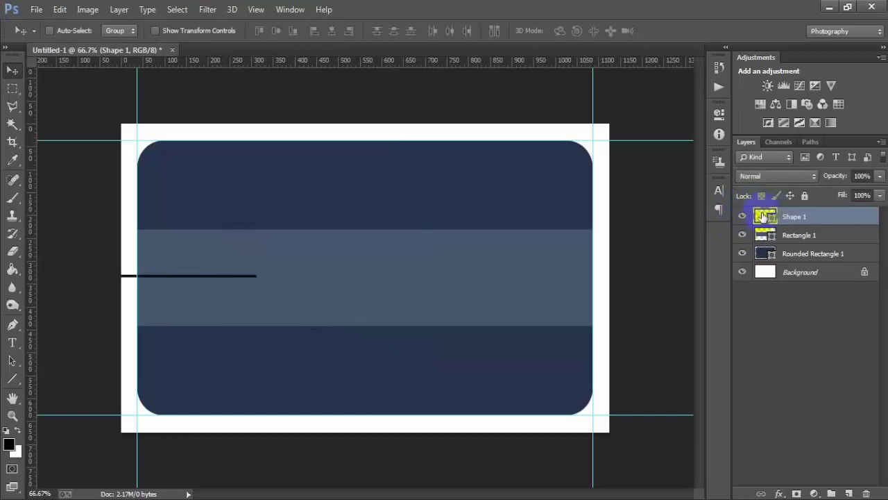
double_click(764, 217)
double_click(693, 276)
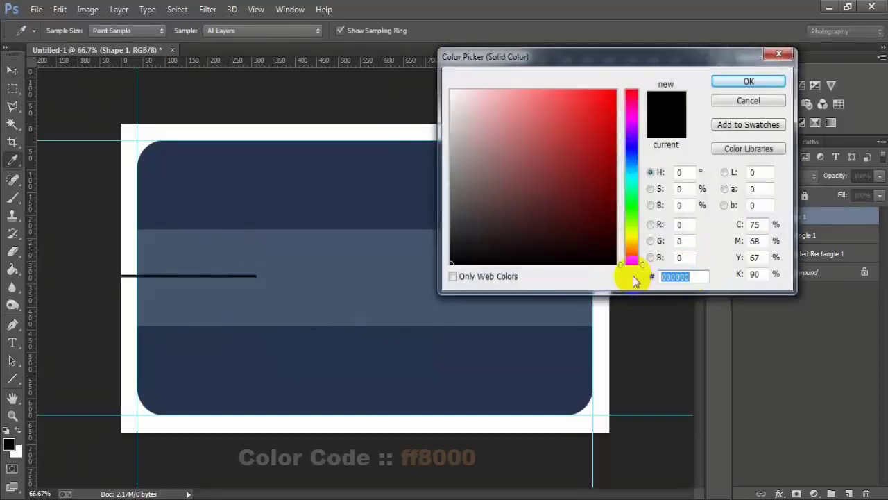
type("ff800")
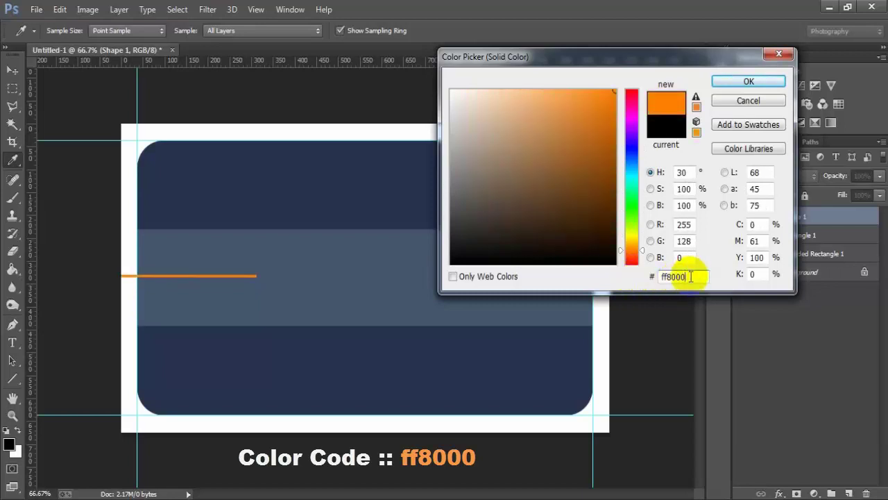
left_click(750, 83)
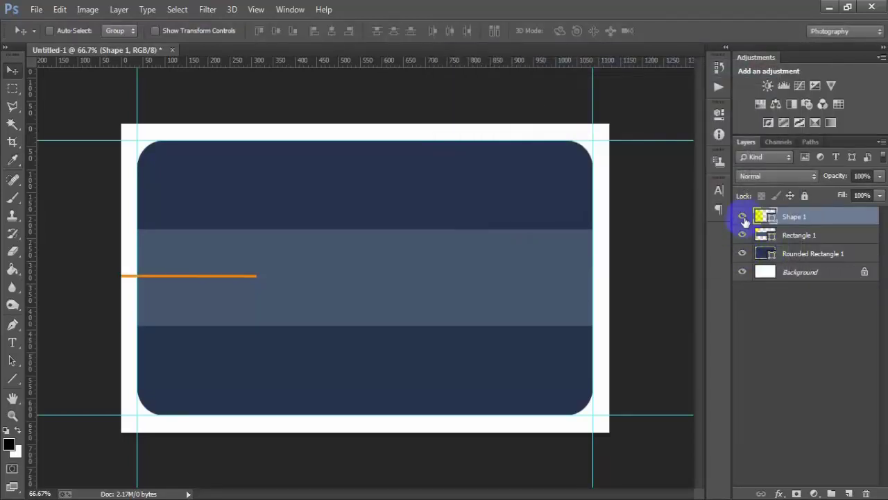
left_click(743, 217)
left_click(743, 216)
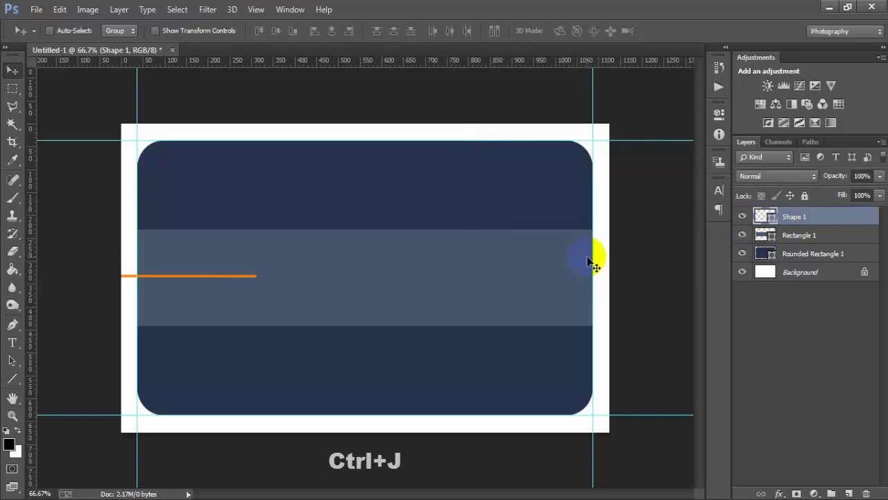
- Duplicate the orange line and move the copy flush to the band's right edge
key("ctrl+j")
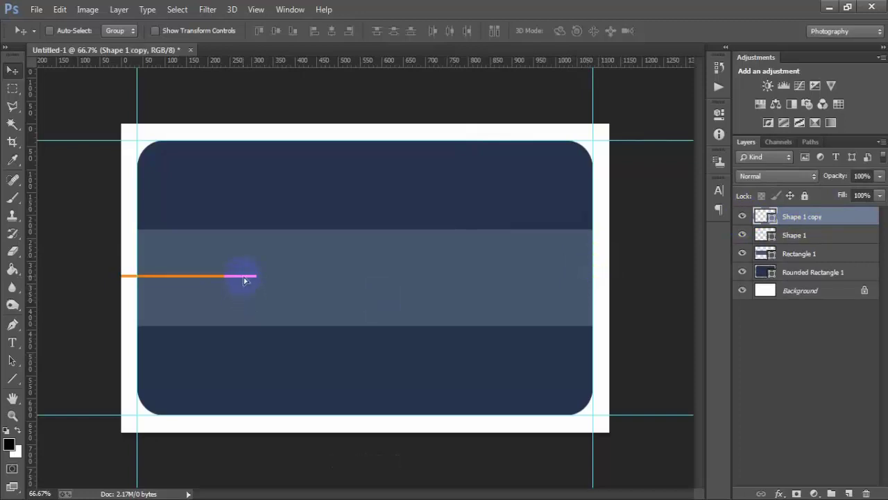
left_click_drag(244, 280, 606, 280)
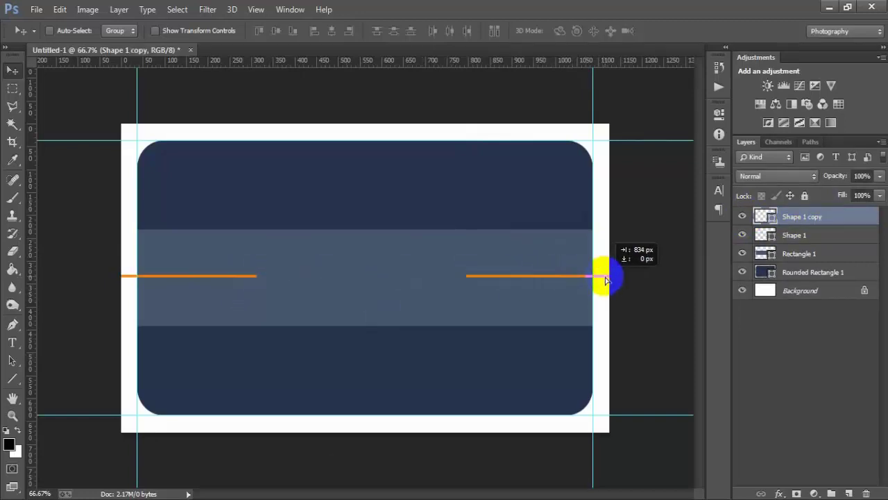
left_click_drag(551, 279, 563, 279)
- Rasterize the Shape 1 copy, Shape 1 and Rectangle 1 layers
right_click(821, 217)
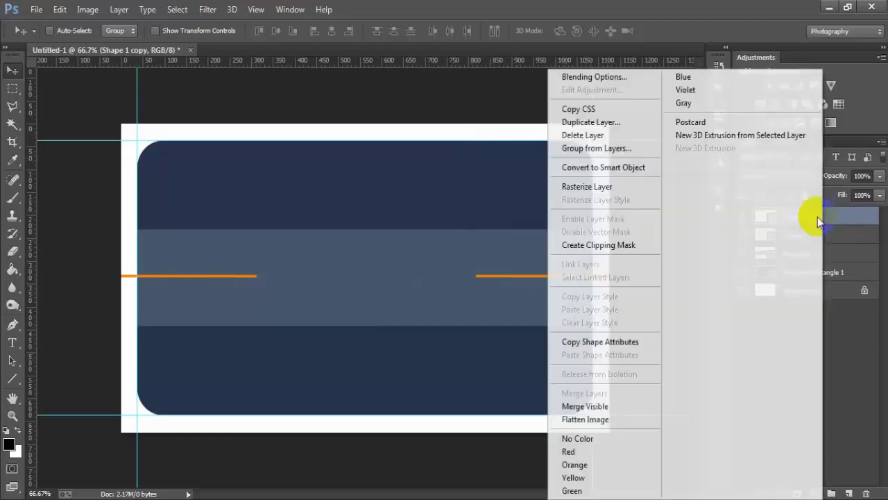
left_click(590, 190)
left_click(816, 238)
right_click(816, 238)
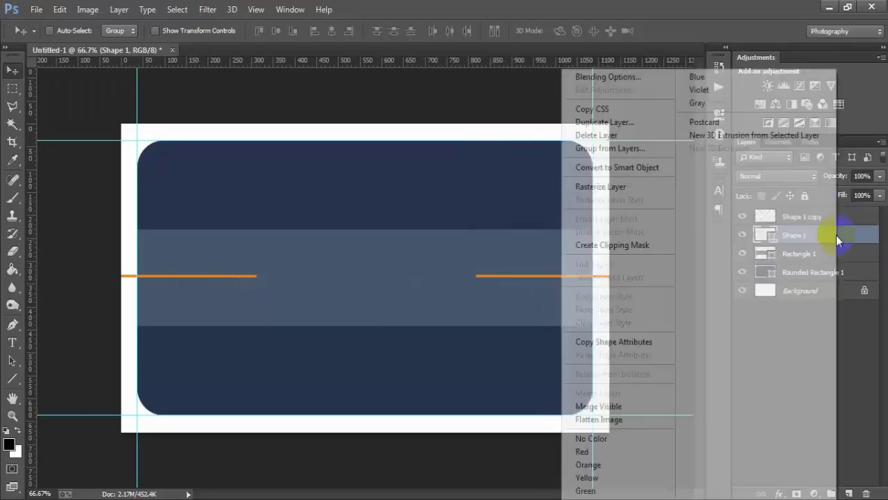
left_click(656, 188)
left_click(830, 256)
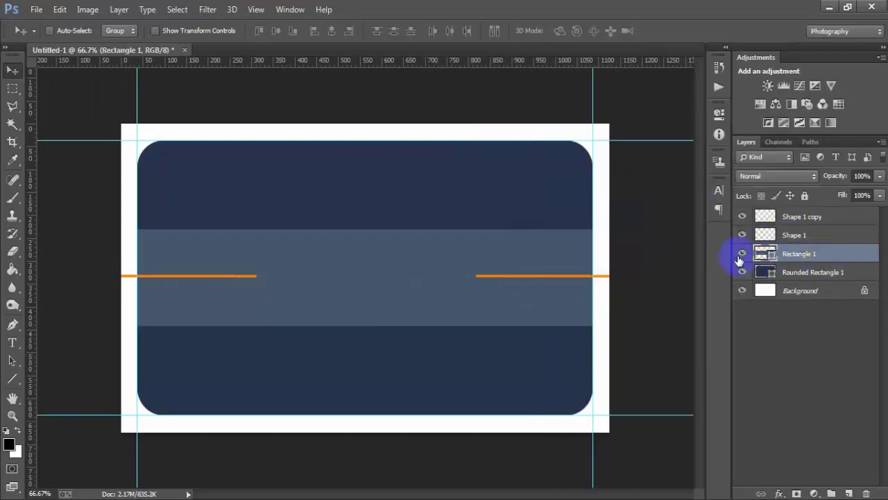
right_click(839, 256)
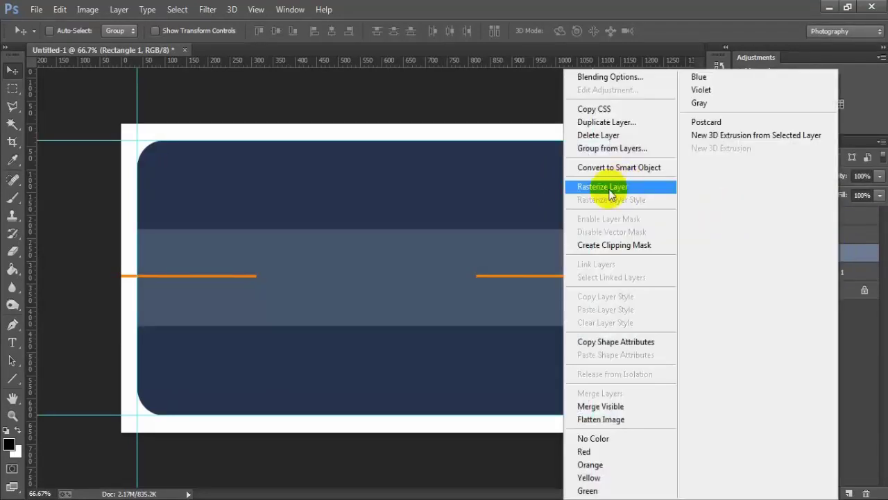
left_click(613, 188)
left_click(811, 219)
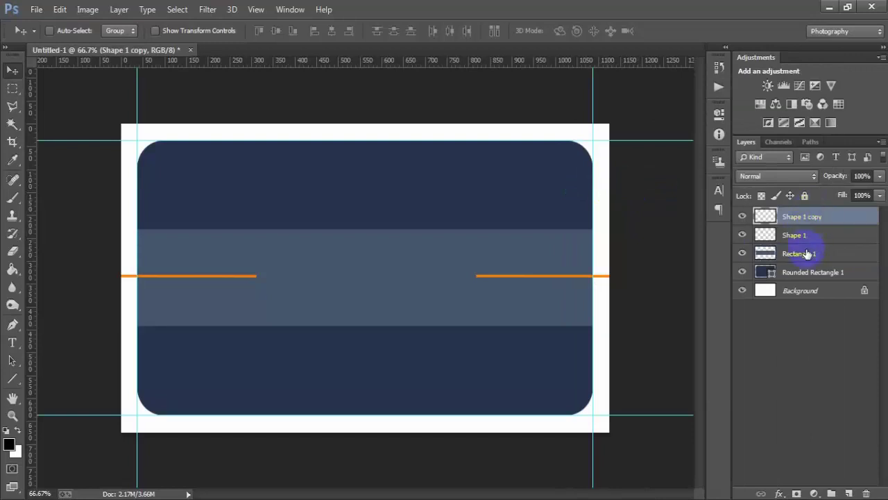
left_click(805, 254, "shift")
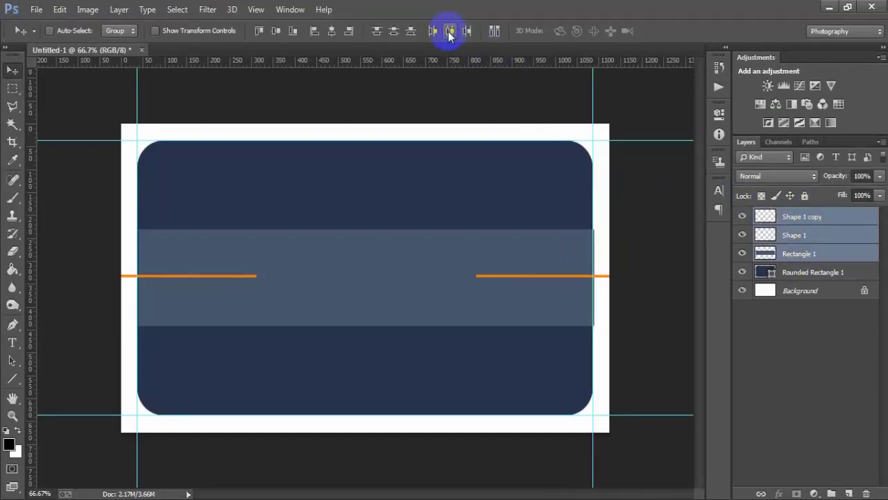
left_click(818, 218)
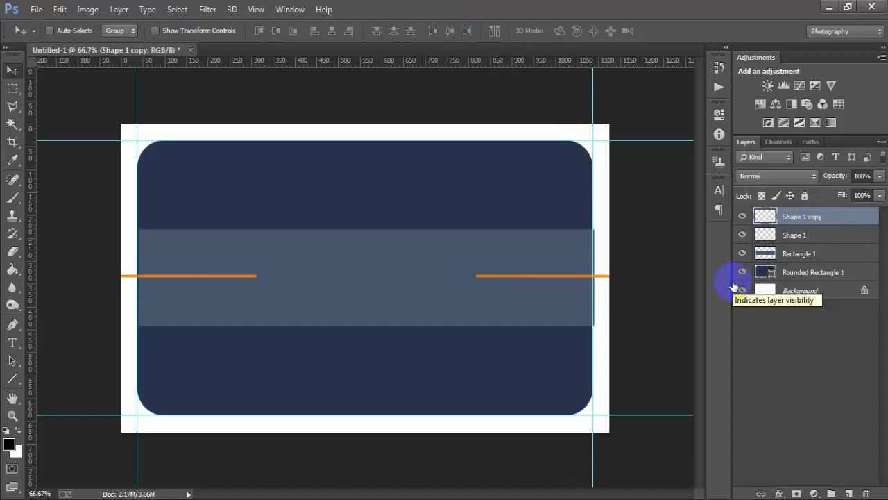
- Merge the Shape 1 and Shape 1 copy line layers into one layer with Ctrl+E
left_click(826, 247)
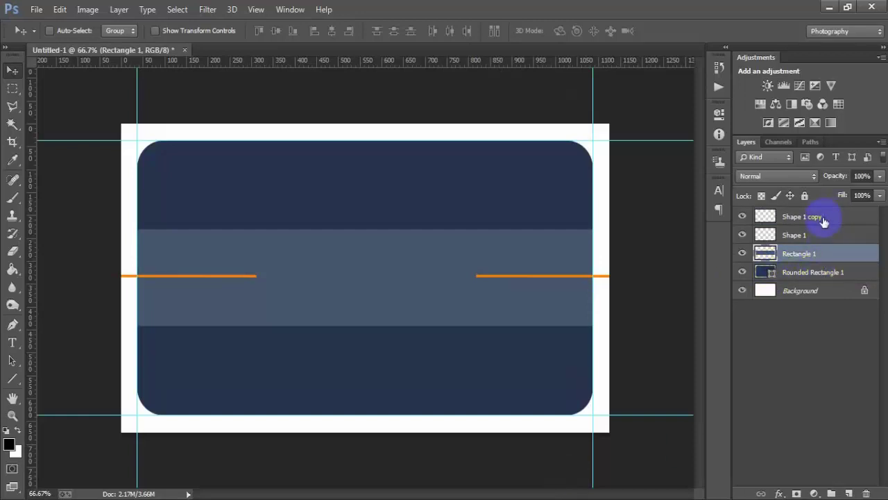
left_click(823, 219)
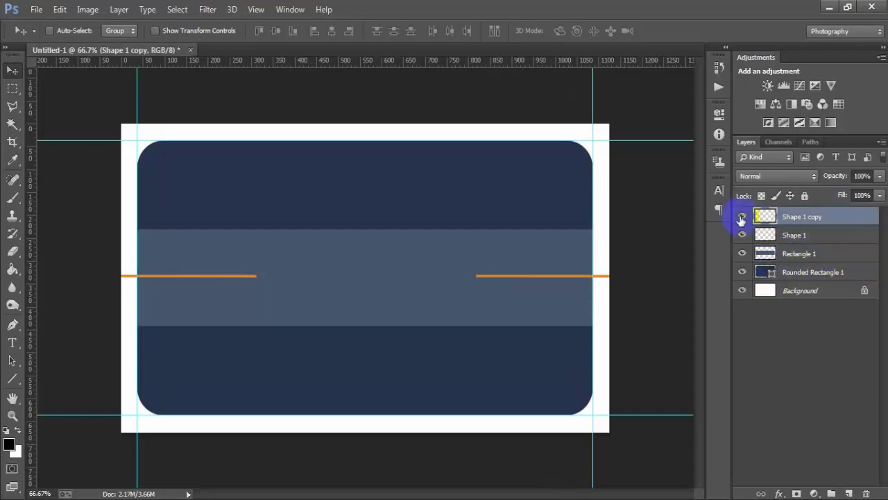
left_click(809, 235, "shift")
key("ctrl+e")
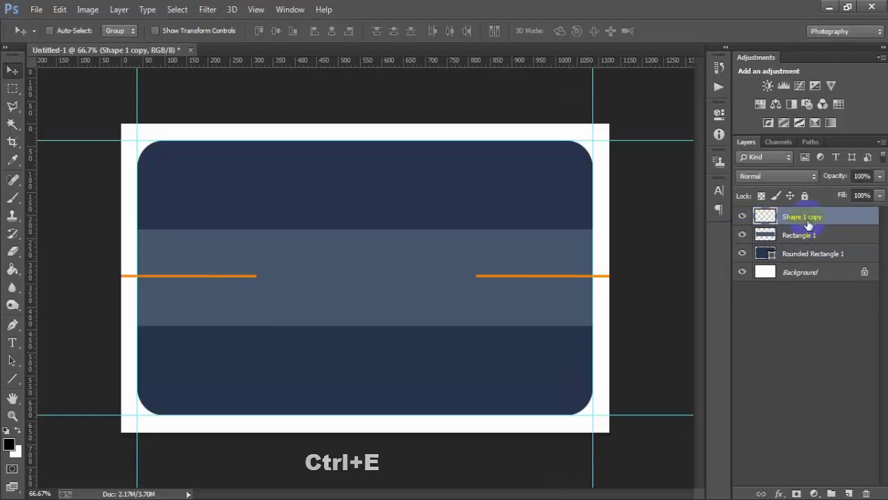
left_click(742, 216)
left_click(742, 217)
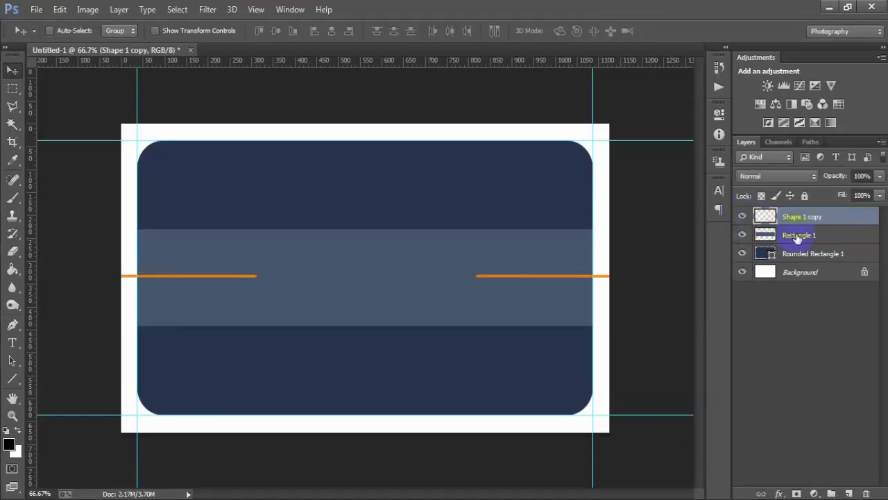
left_click(798, 237)
left_click(742, 235)
left_click(742, 235)
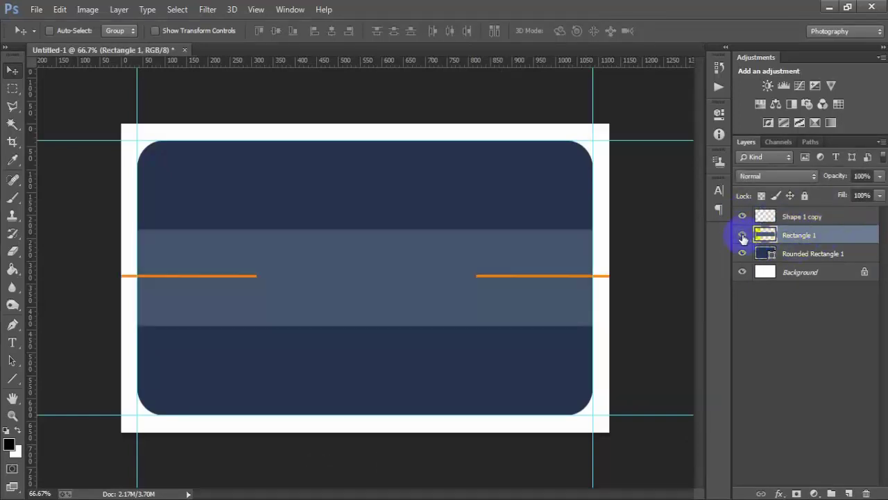
left_click(742, 235)
left_click(742, 235)
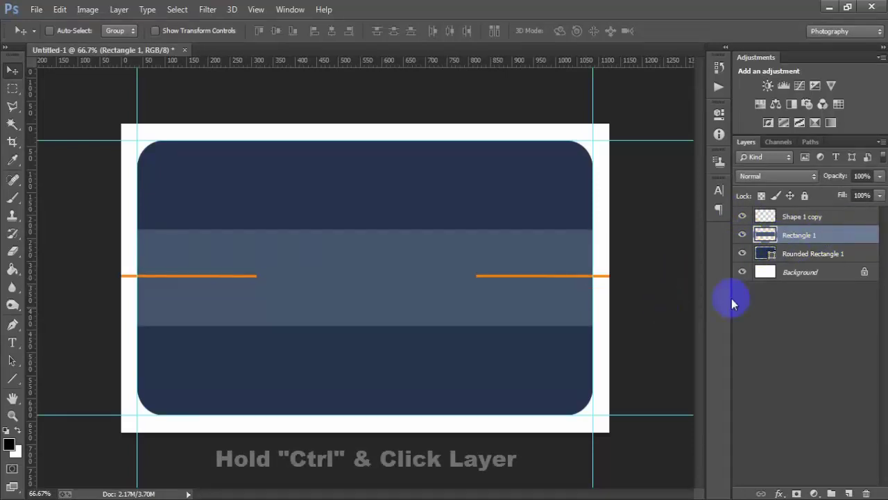
- Mask the merged orange lines to the Rectangle 1 band's outline and apply the mask
left_click(764, 235, "ctrl")
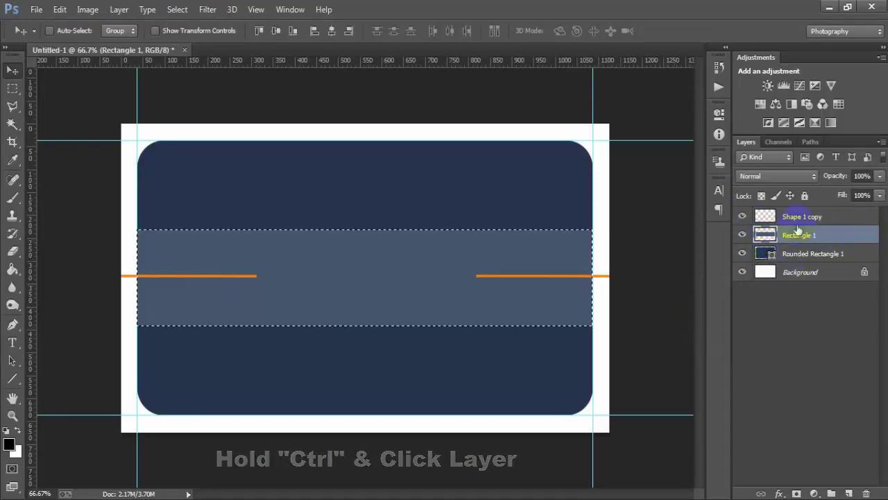
left_click(765, 216)
left_click(742, 216)
left_click(742, 216)
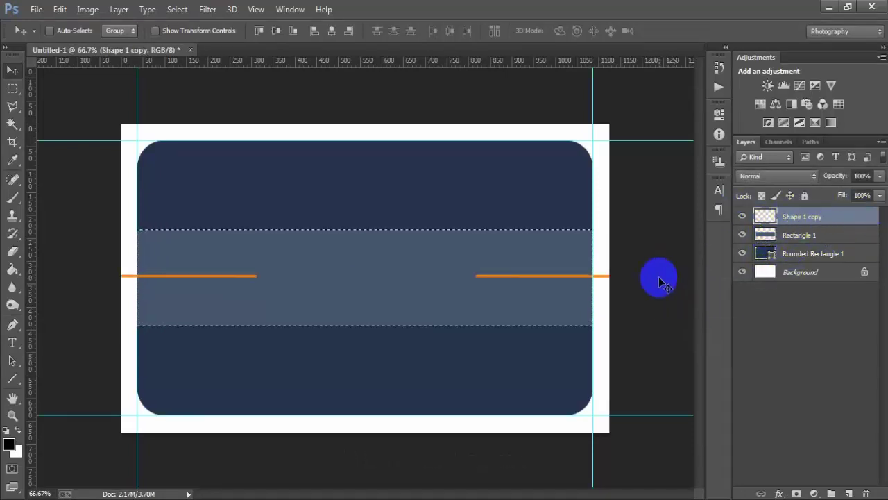
left_click(796, 492)
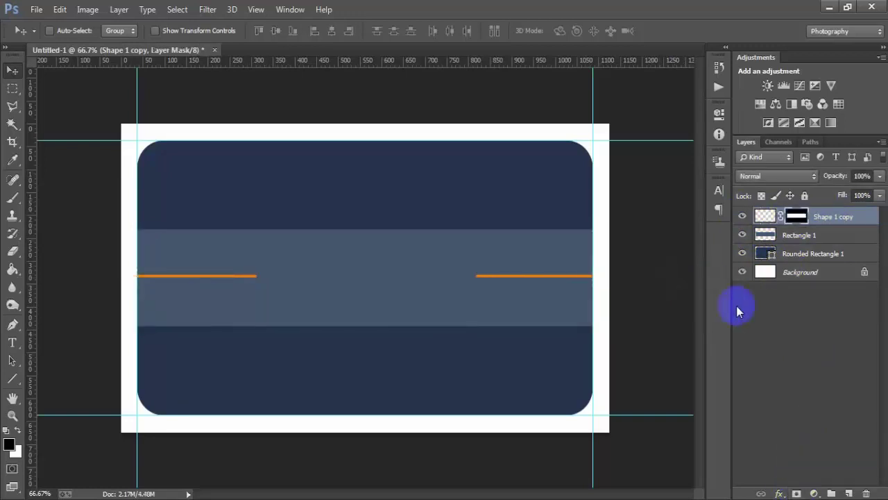
right_click(798, 217)
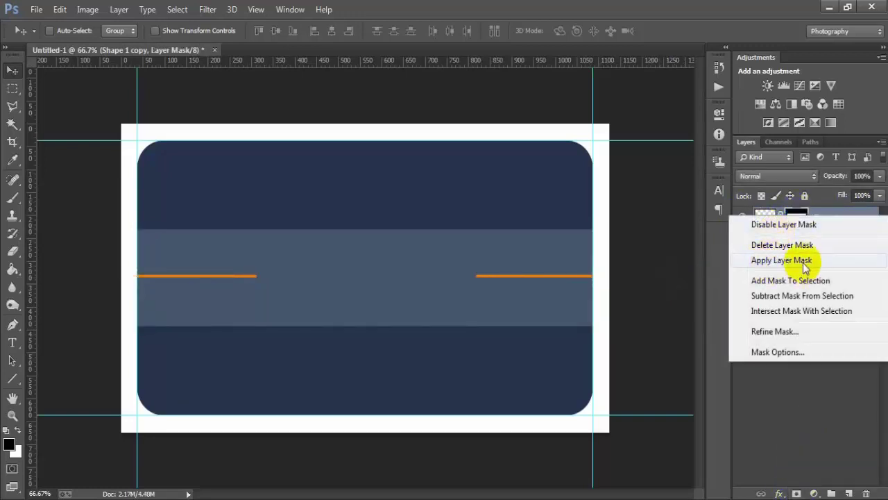
left_click(753, 260)
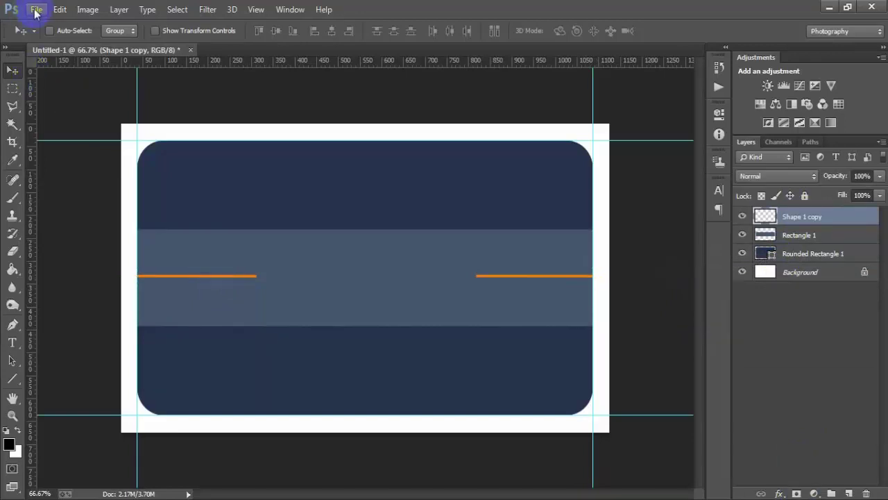
- Place the 0000 2 TECHLOGO file and scale it to about 11%, centred on the light band
left_click(35, 9)
left_click(86, 223)
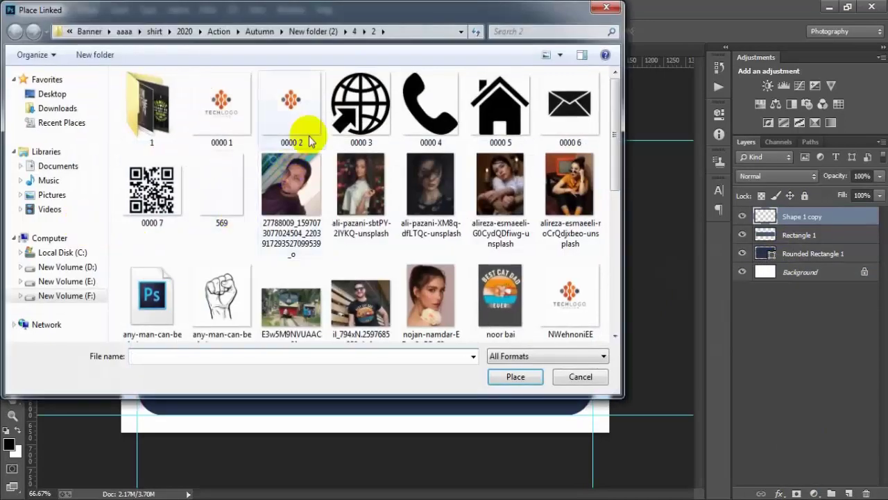
left_click(305, 136)
left_click(516, 376)
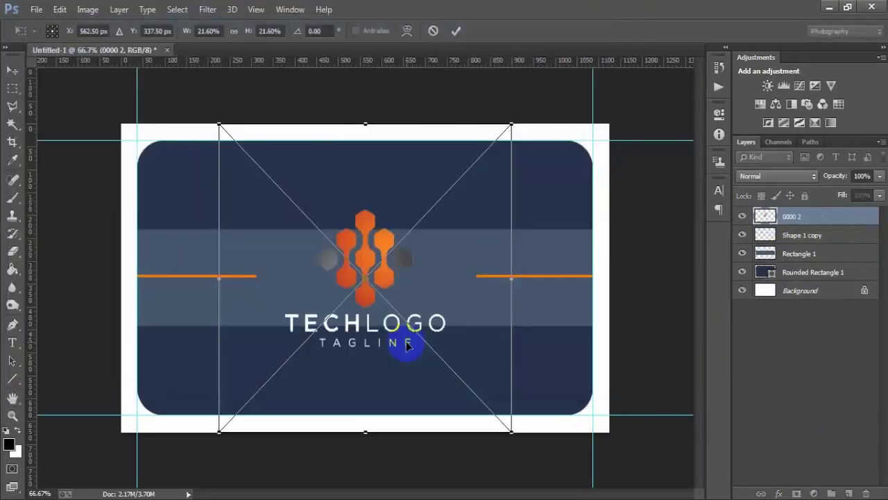
left_click_drag(511, 432, 436, 352)
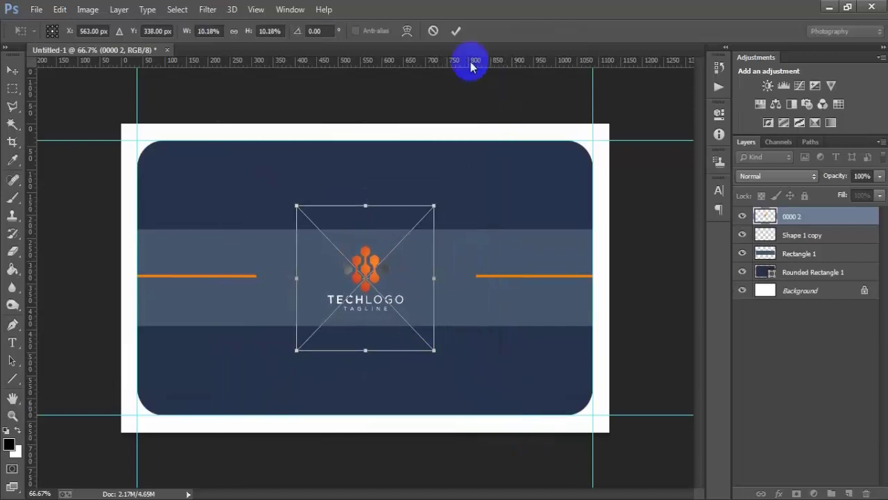
left_click(454, 31)
key("Up")
key("Up")
key("Up")
key("Up")
key("Up")
key("Up")
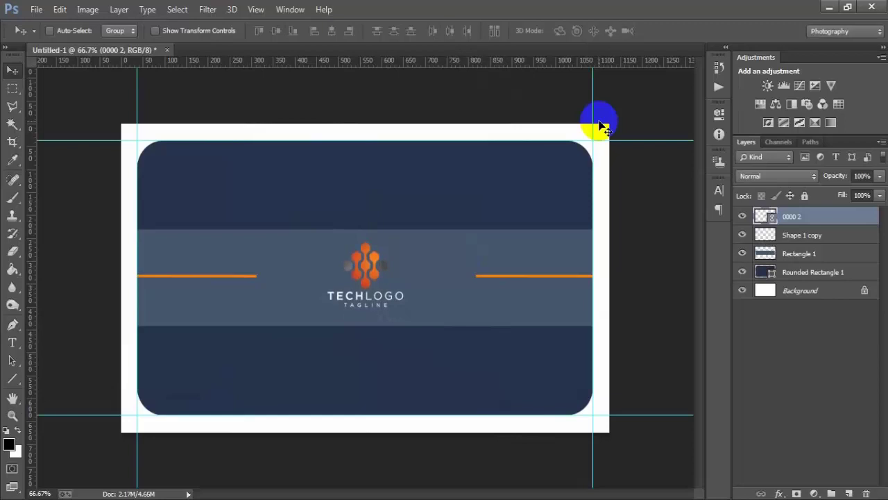
key("ctrl+t")
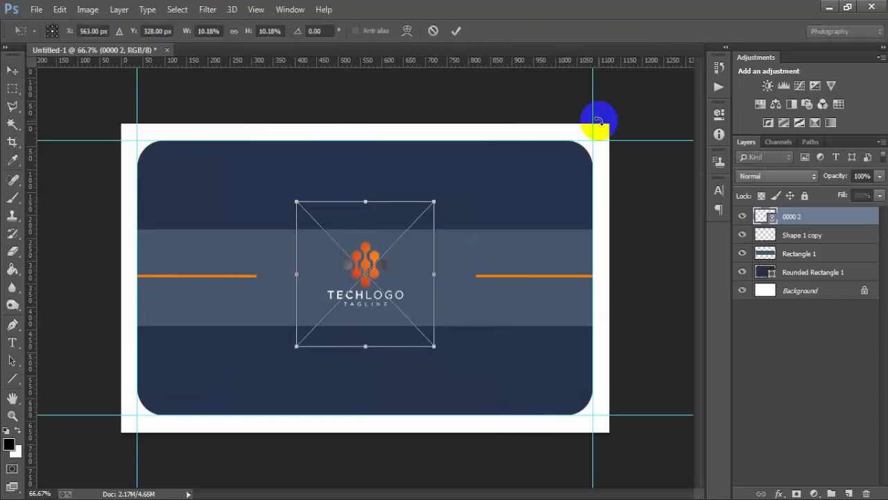
left_click_drag(434, 347, 440, 357)
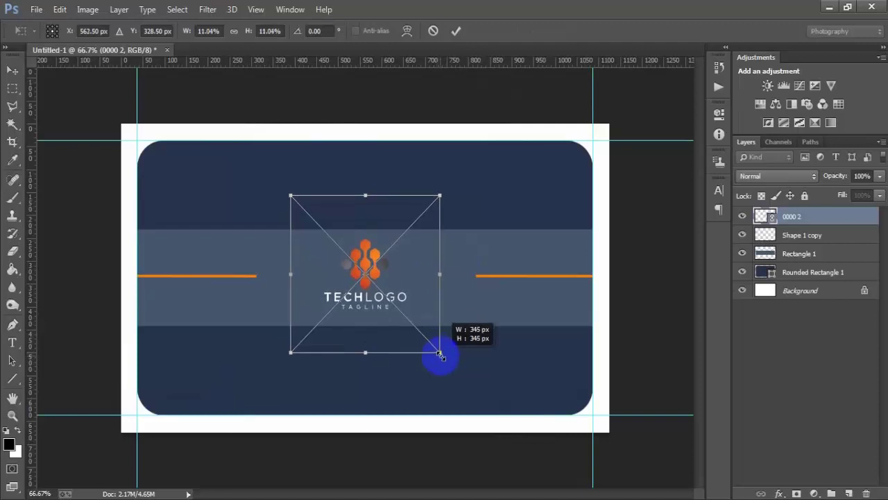
left_click(456, 31)
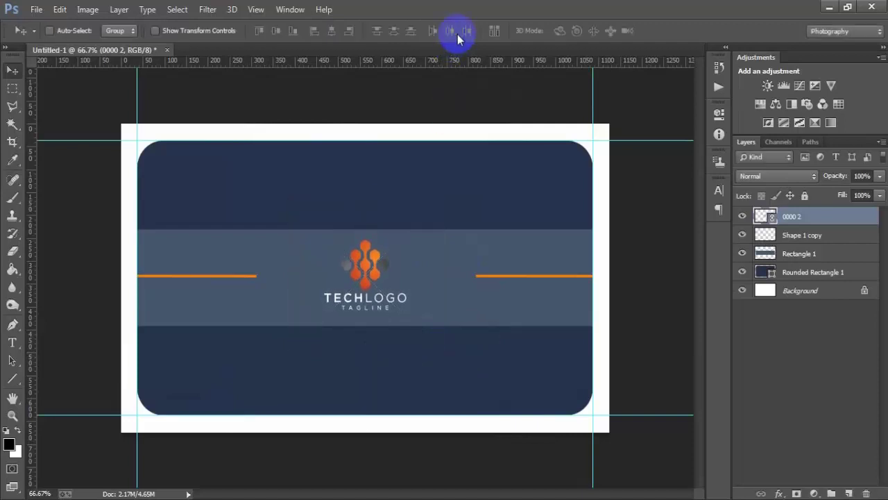
- Rasterize the logo layer, centre it against the Background, and add an empty layer
right_click(820, 220)
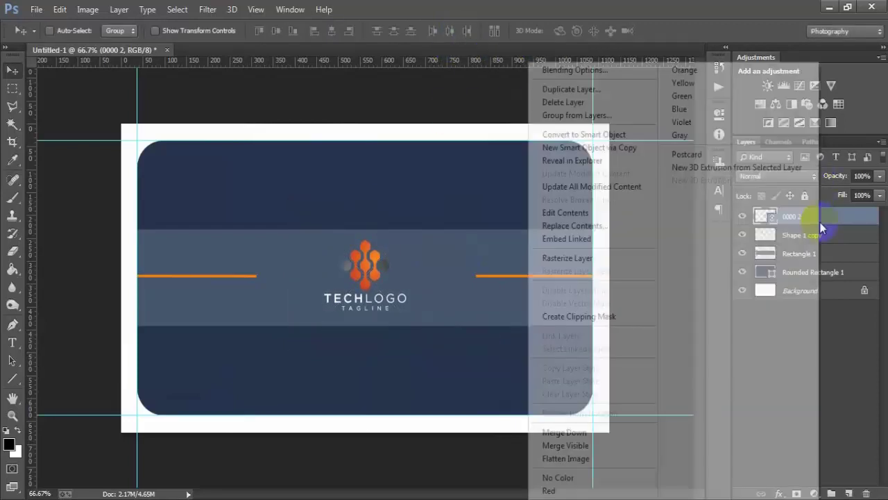
left_click(575, 257)
left_click(808, 295, "ctrl")
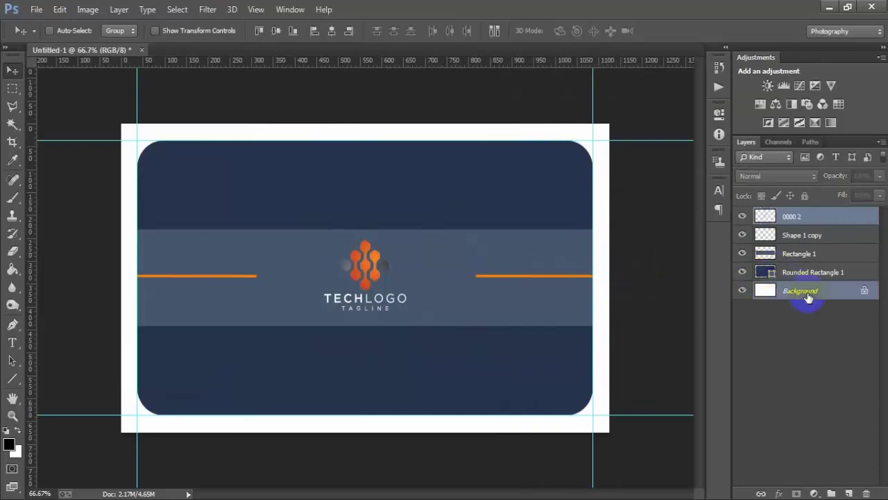
left_click(316, 32)
left_click(775, 220)
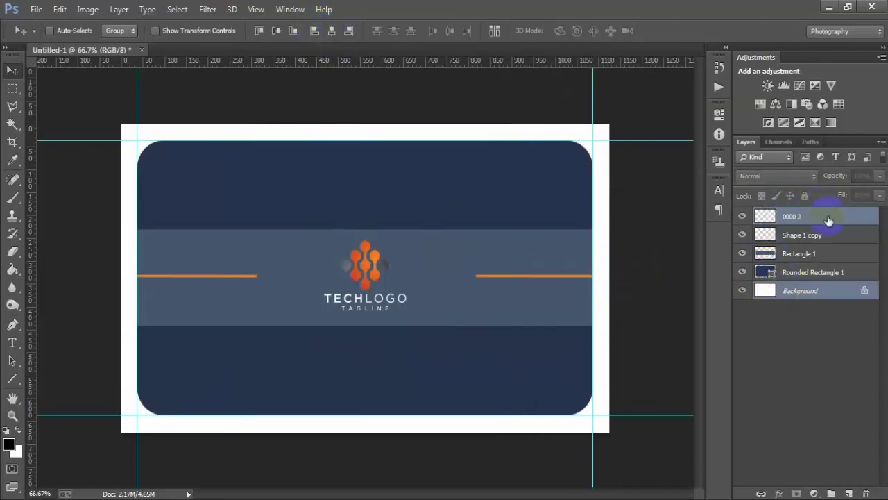
left_click(848, 493)
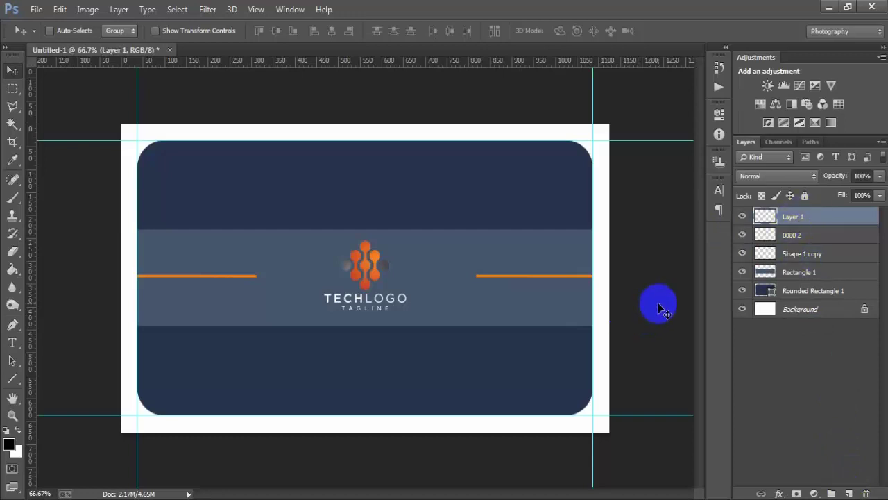
- Place the 0000 3 globe file as a small icon in the lower navy band and rasterize it
left_click(40, 11)
left_click(70, 165)
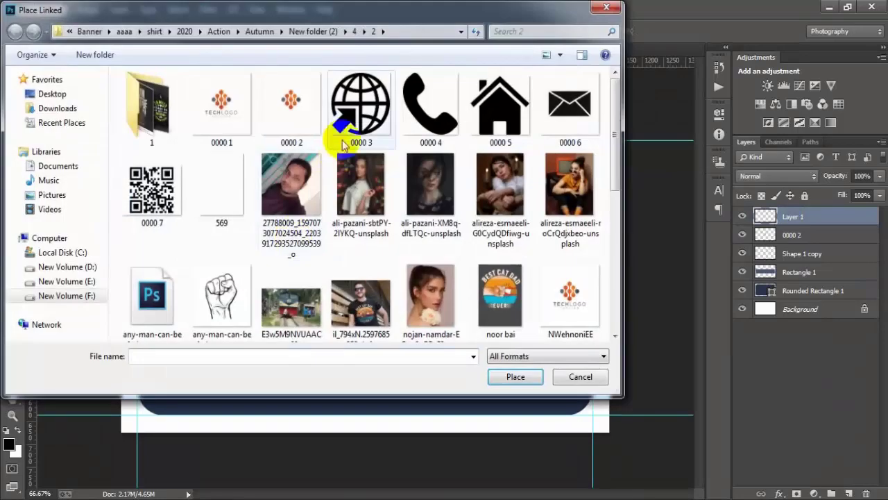
left_click(343, 144)
left_click(493, 375)
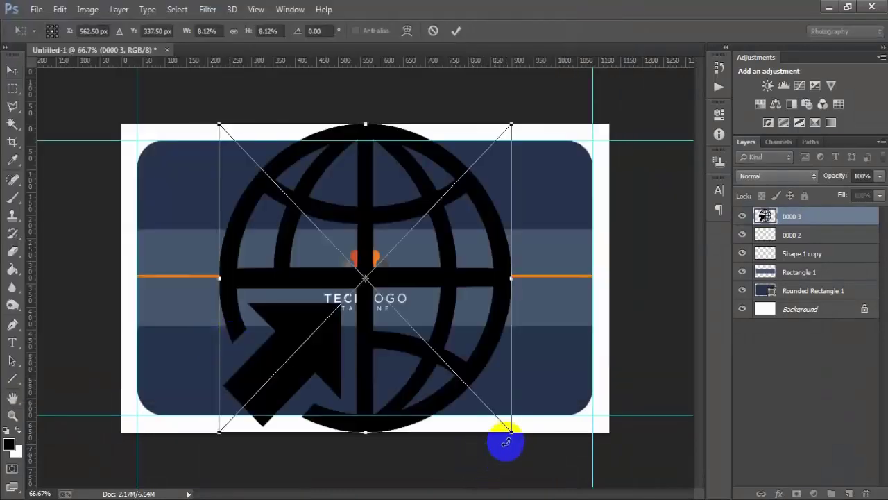
left_click_drag(505, 440, 306, 386)
left_click(456, 31)
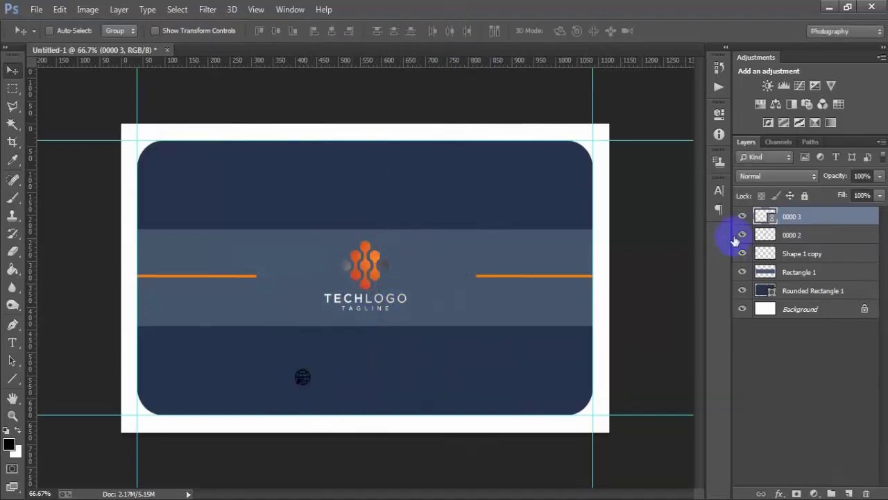
right_click(798, 217)
left_click(590, 257)
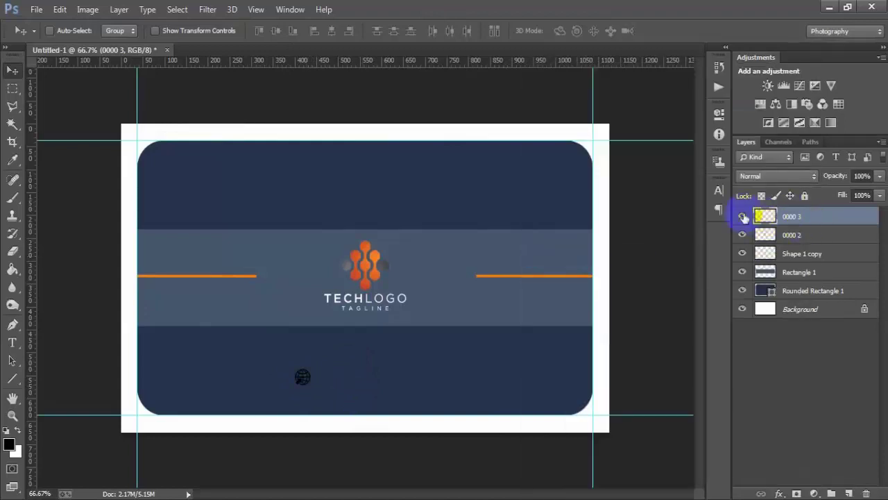
- Give the globe an orange ff8000 Color Overlay sampled from the card's line, then add Layer 1
double_click(865, 217)
left_click(485, 220)
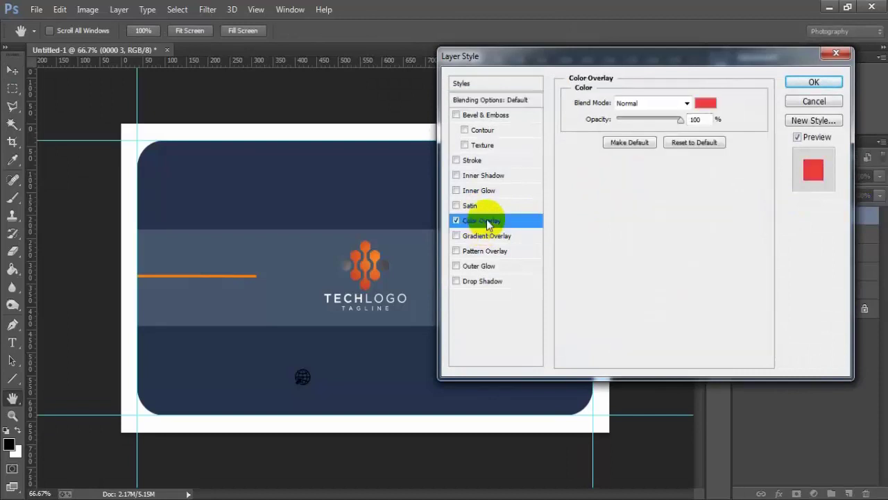
left_click(706, 102)
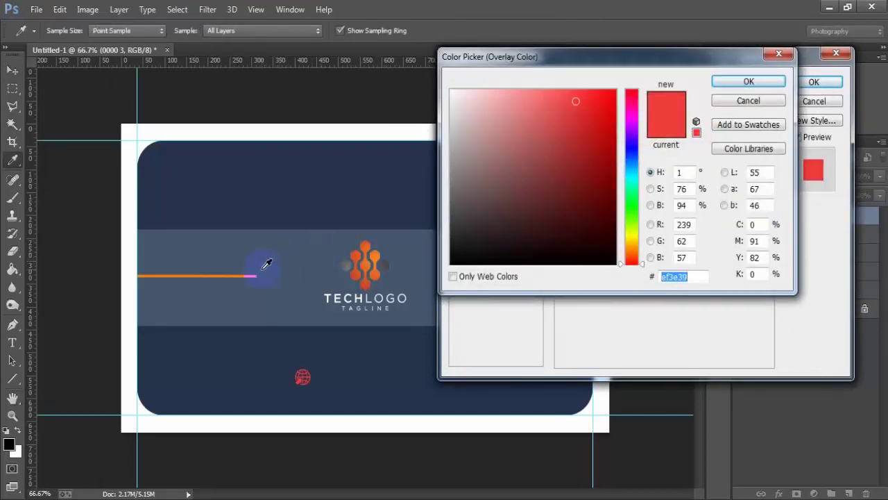
left_click(251, 274)
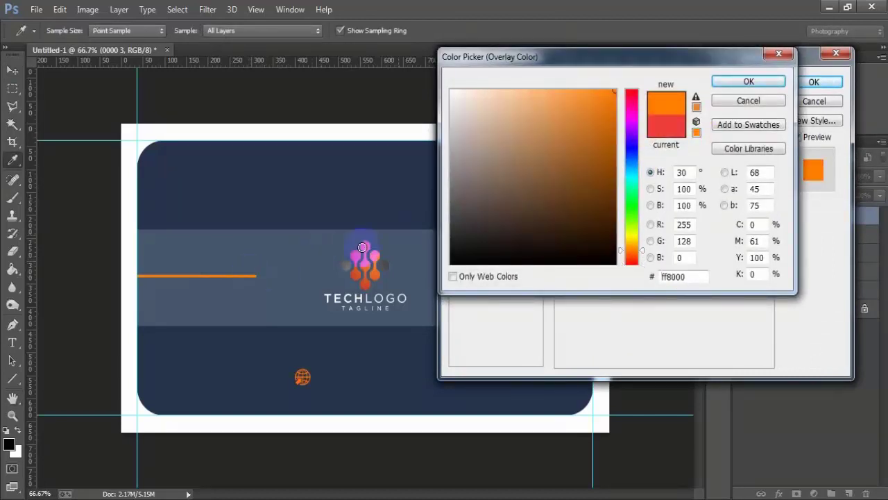
left_click(749, 82)
left_click(814, 82)
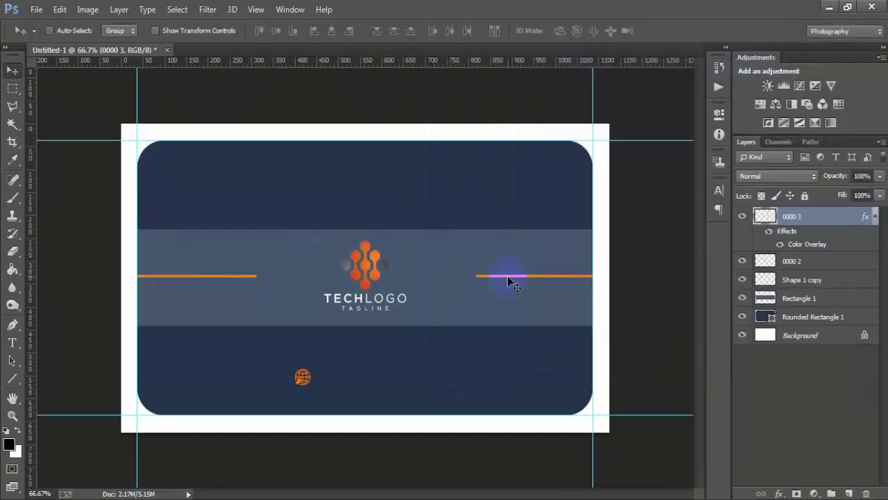
left_click(848, 494)
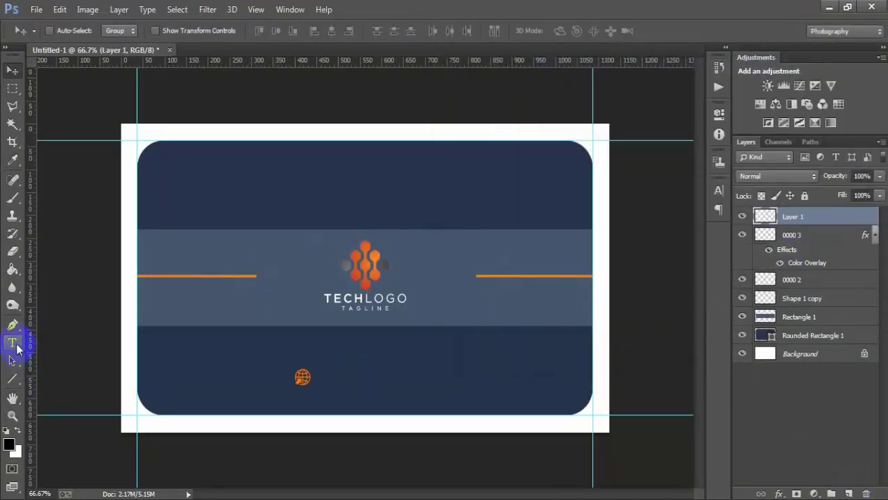
left_click_drag(13, 342, 82, 340)
left_click(322, 377)
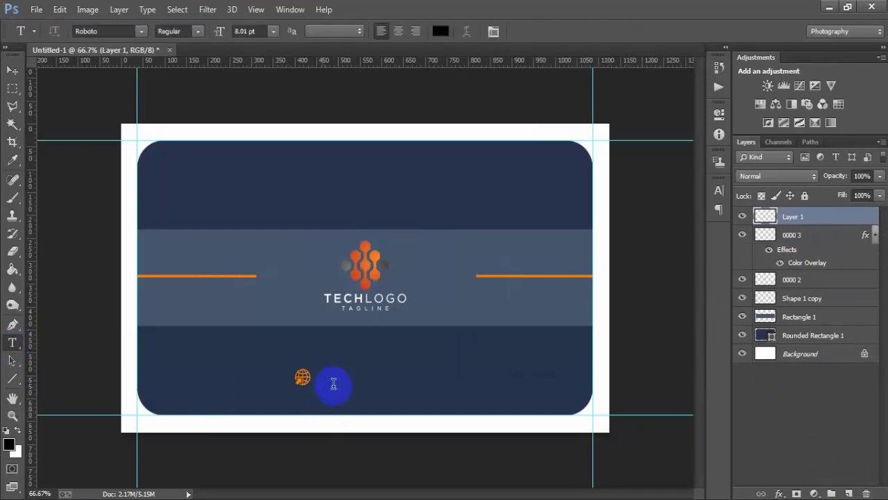
left_click(440, 31)
left_click(465, 106)
left_click_drag(464, 105, 450, 89)
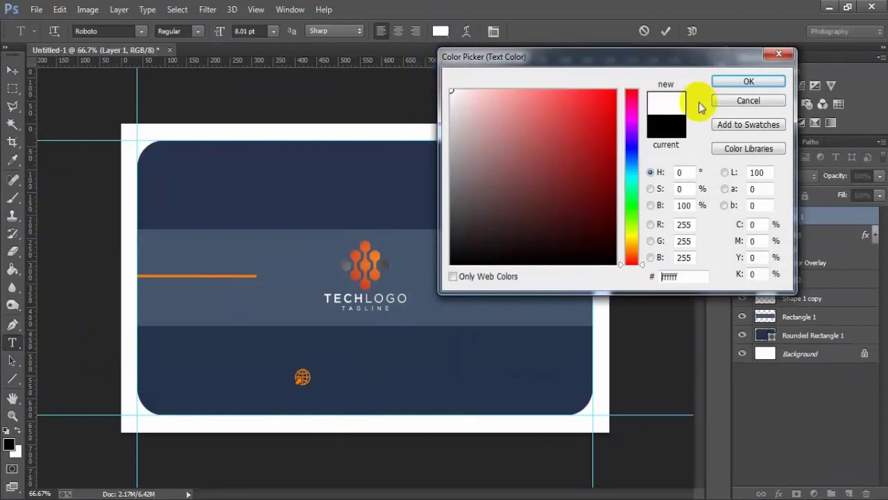
left_click(748, 81)
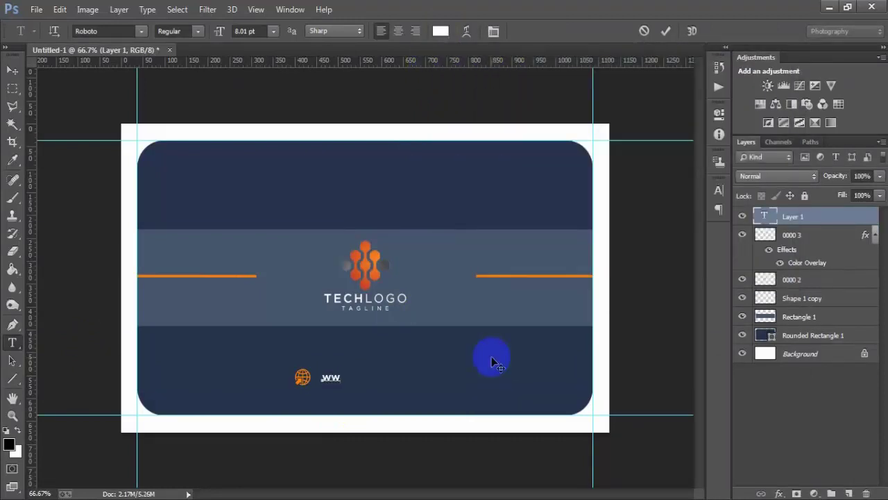
type("www.yoursite.com")
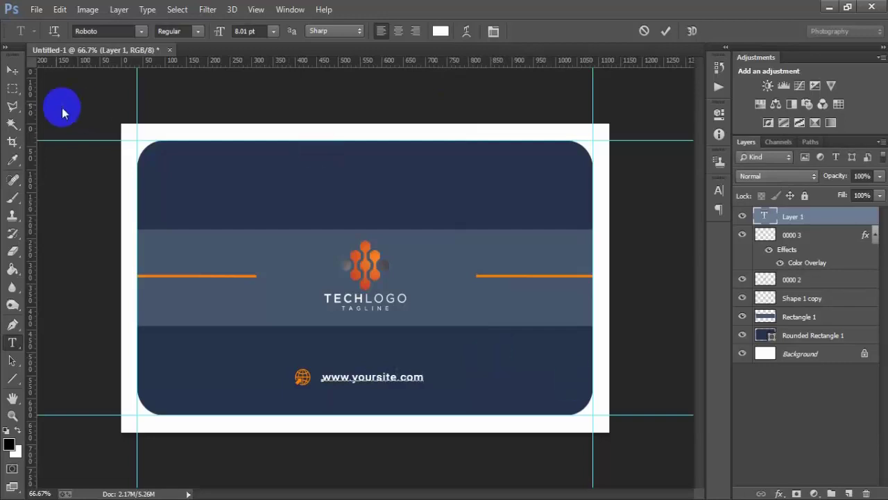
left_click(12, 70)
key("Left")
key("Left")
key("Left")
key("Left")
key("Left")
key("Left")
key("Left")
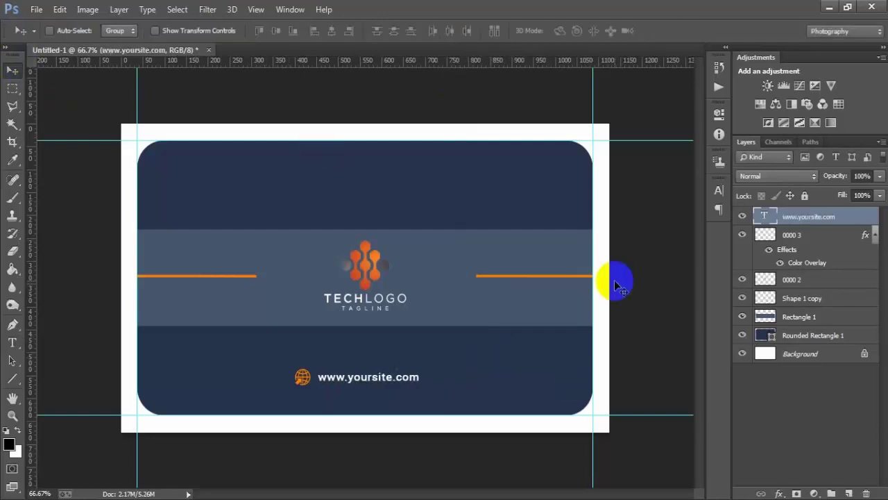
key("Left")
key("Left")
key("Left")
key("Left")
key("Left")
key("Left")
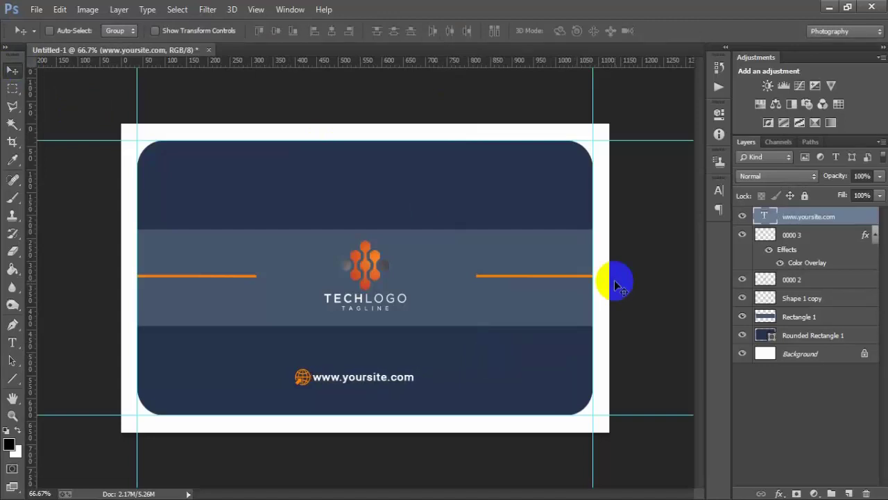
- Shrink the globe icon slightly and merge it with the website text layer
left_click(875, 234)
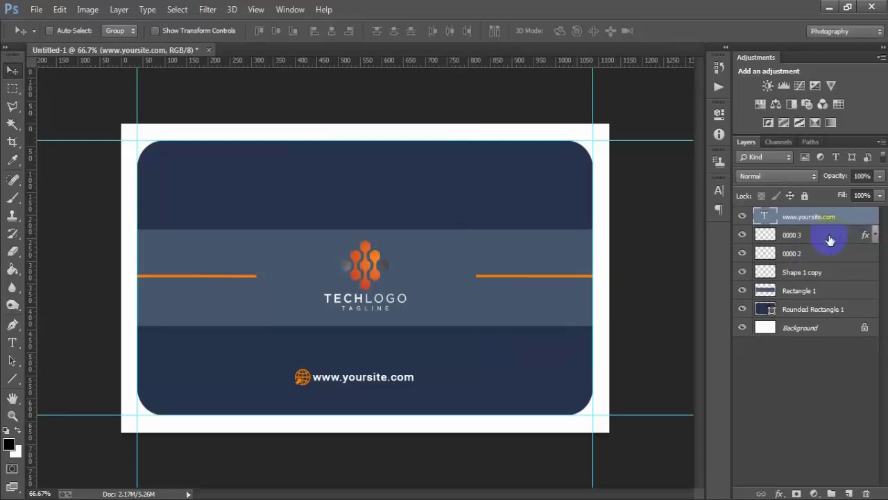
left_click(830, 237)
key("ctrl+t")
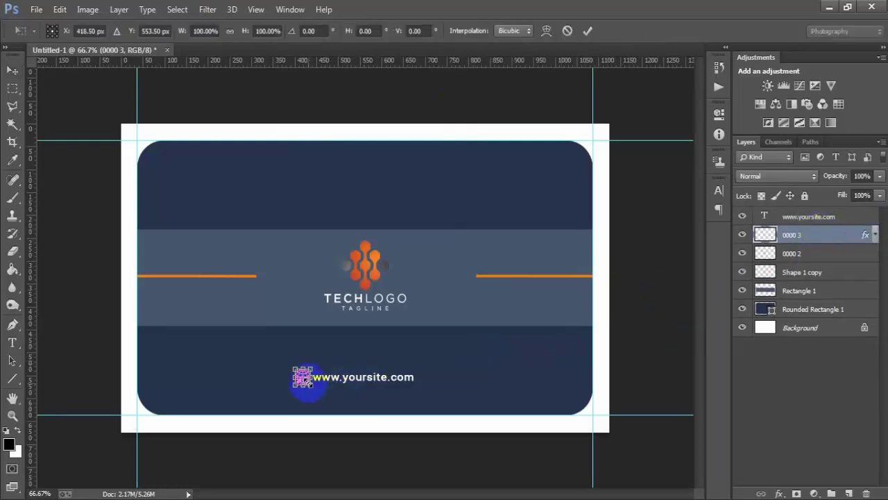
left_click_drag(312, 387, 308, 382)
left_click(587, 31)
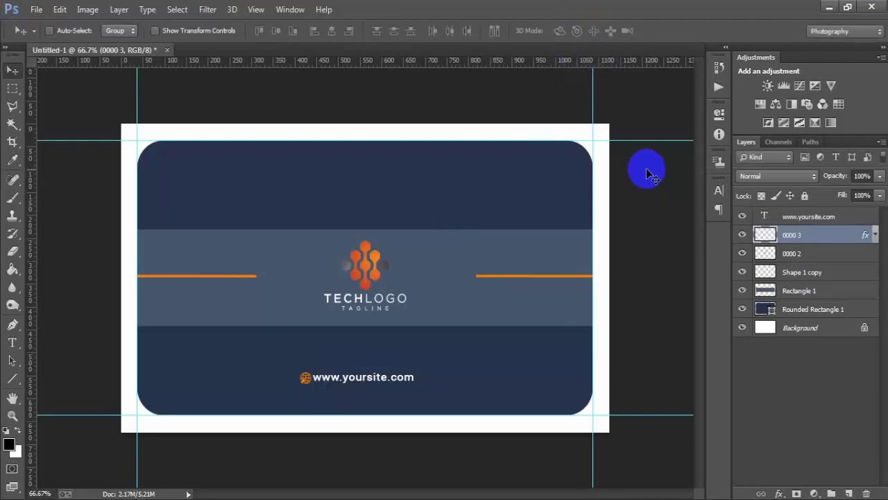
left_click(824, 217, "shift")
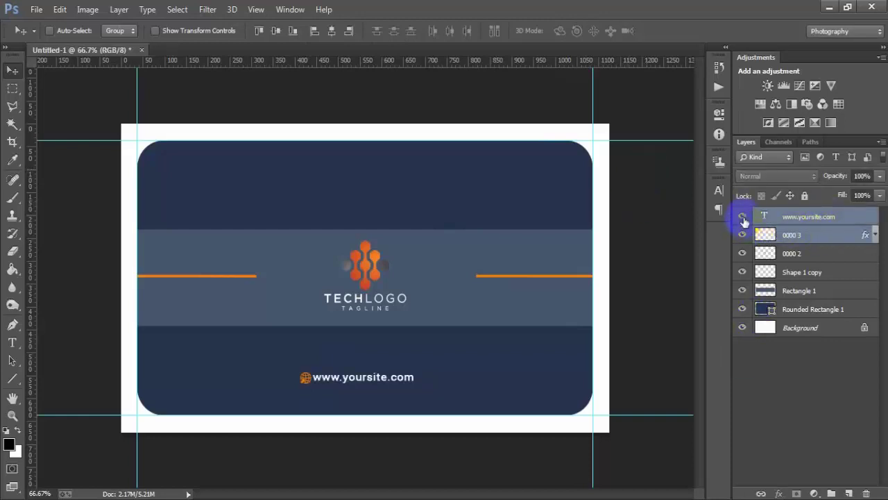
key("ctrl+e")
- Centre the merged website line horizontally on the card and group all card layers
left_click(794, 306, "ctrl")
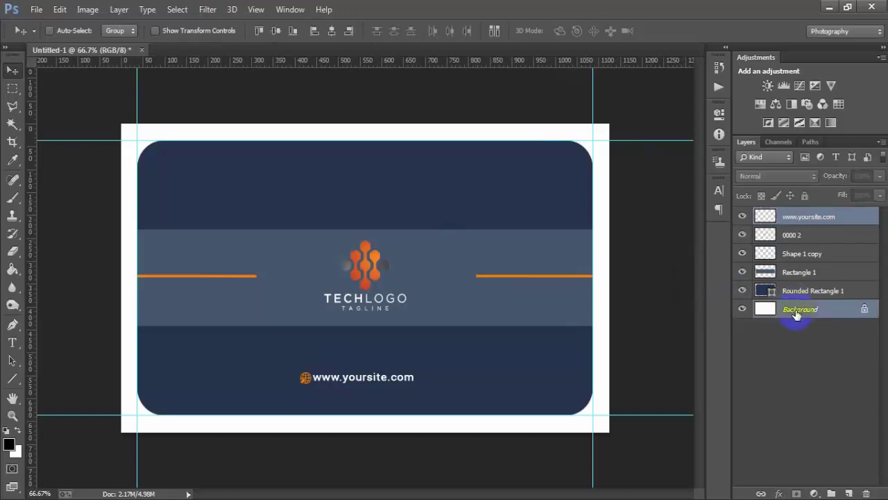
left_click(332, 31)
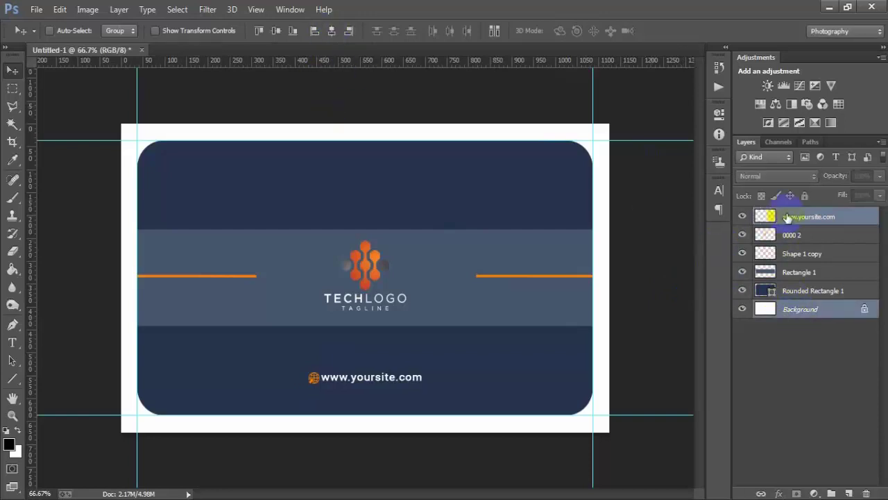
left_click(789, 218)
key("Up")
key("Up")
key("Up")
key("Up")
key("Down")
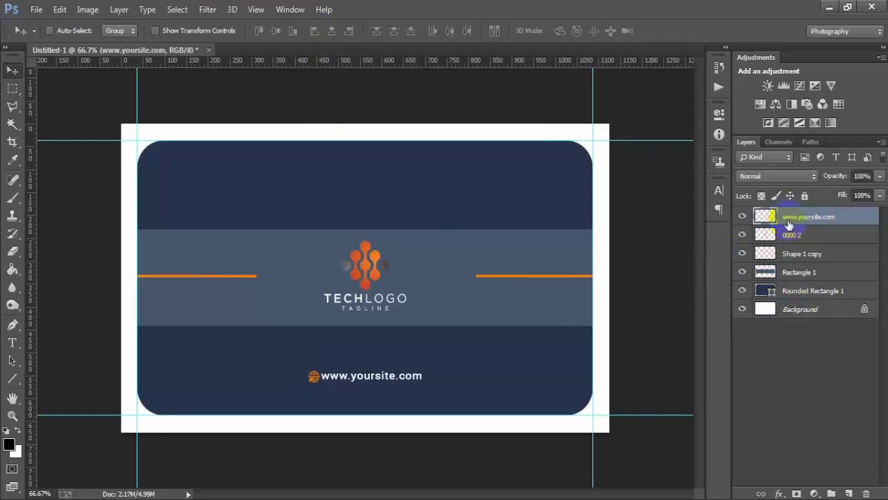
left_click(810, 291, "shift")
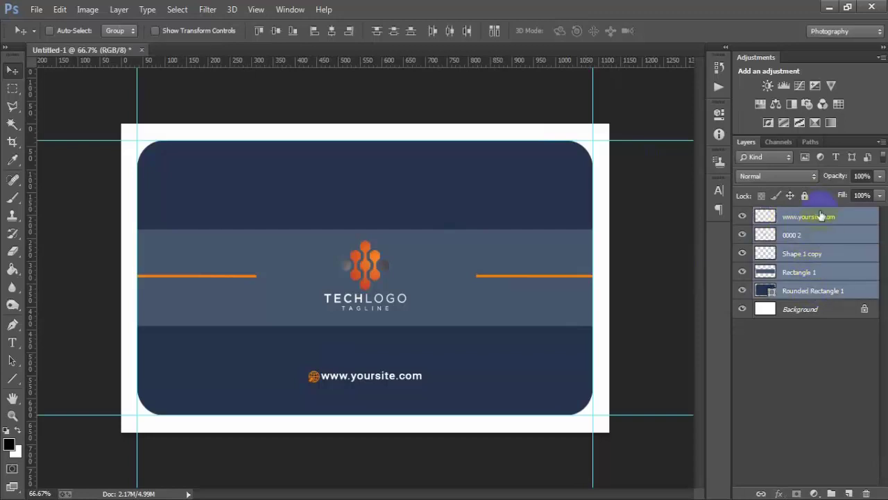
key("ctrl+g")
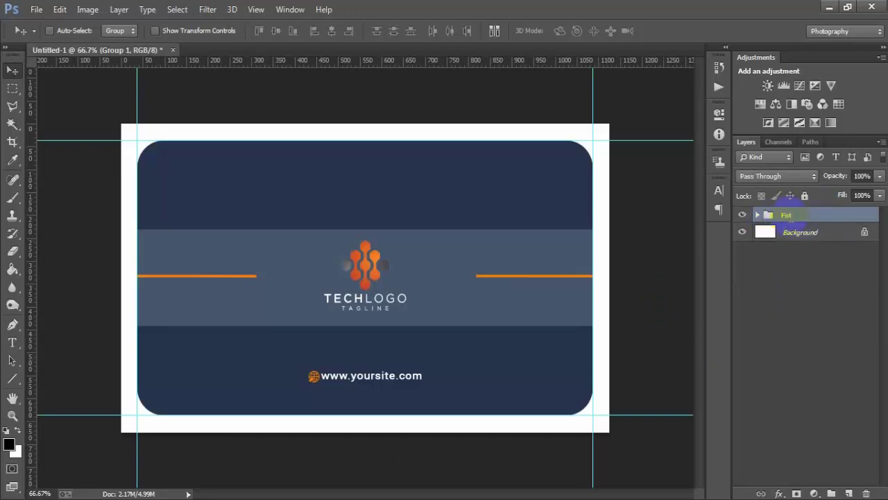
- Hide the Fist group and draw a 1050×600 rounded rectangle with 60 px corners between the guides
left_click(742, 215)
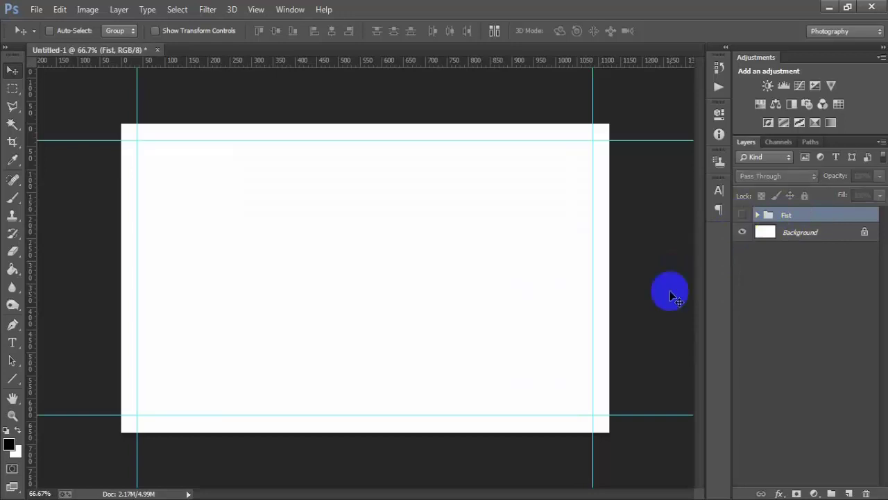
left_click(848, 493)
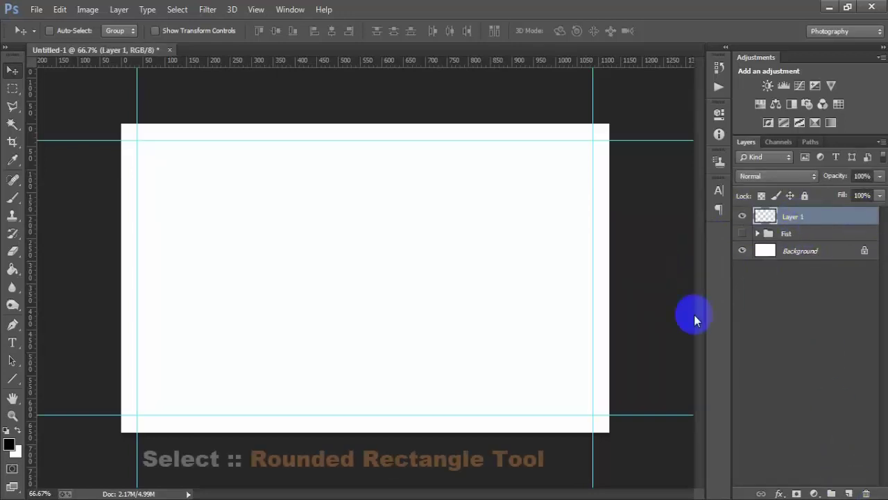
left_click(14, 380)
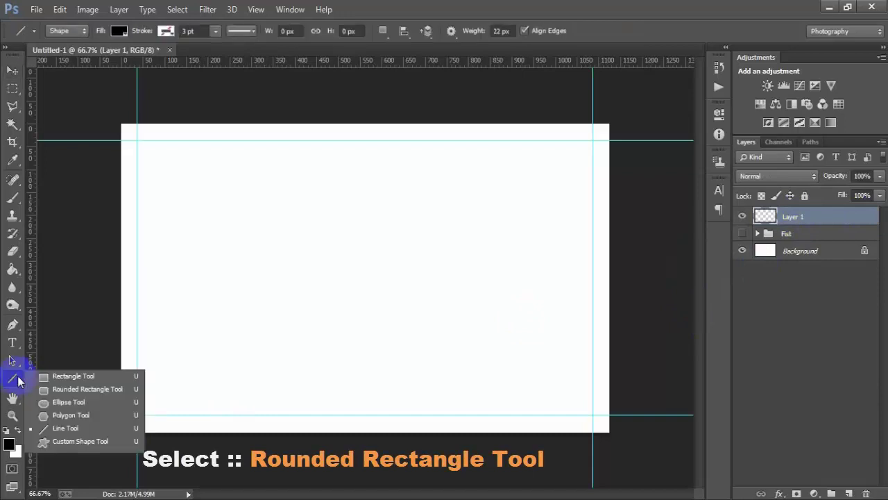
left_click(56, 389)
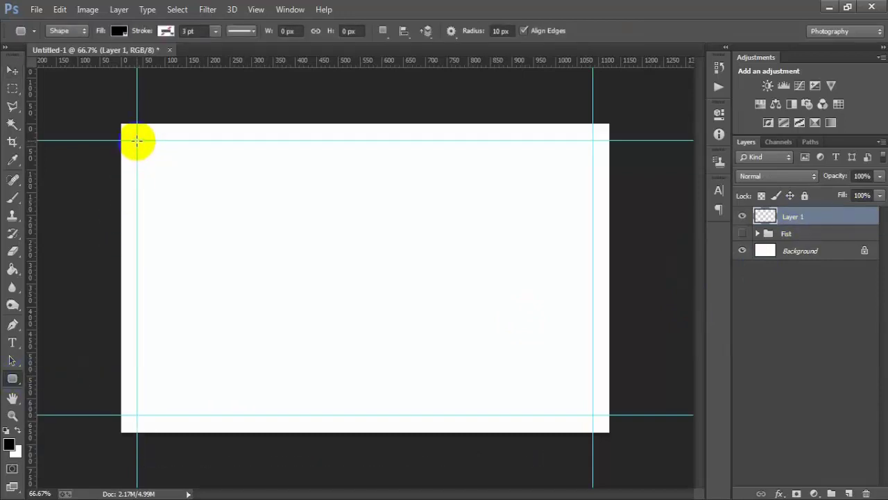
left_click_drag(139, 146, 589, 415)
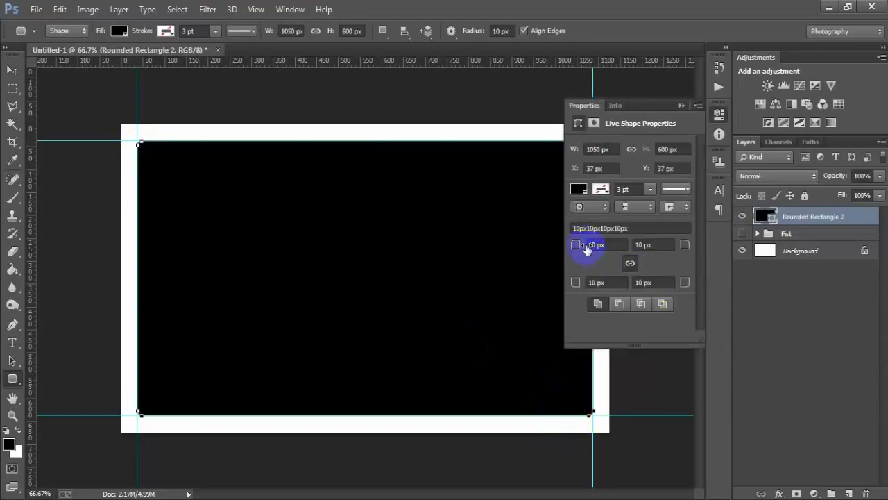
left_click_drag(576, 244, 596, 236)
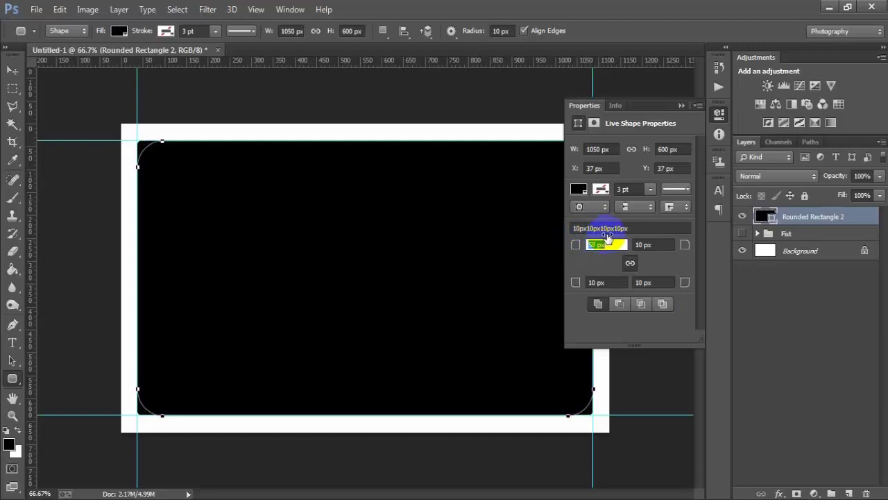
left_click_drag(608, 236, 597, 241)
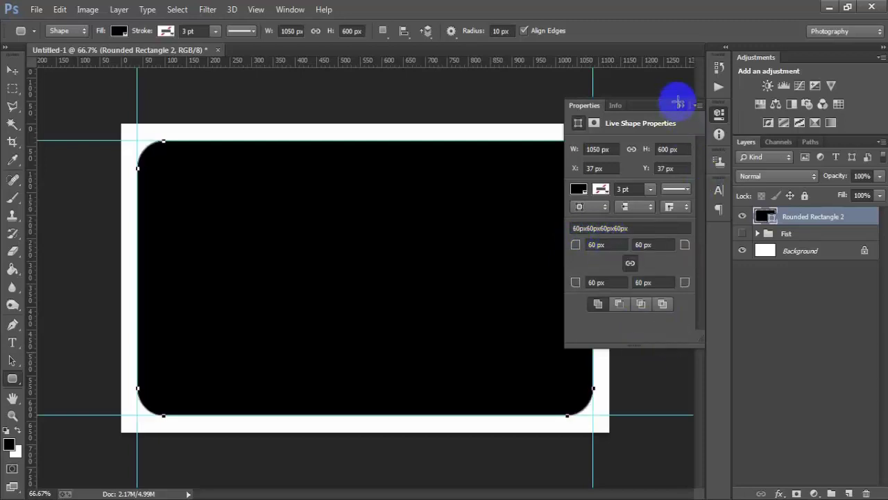
left_click(680, 103)
left_click(15, 70)
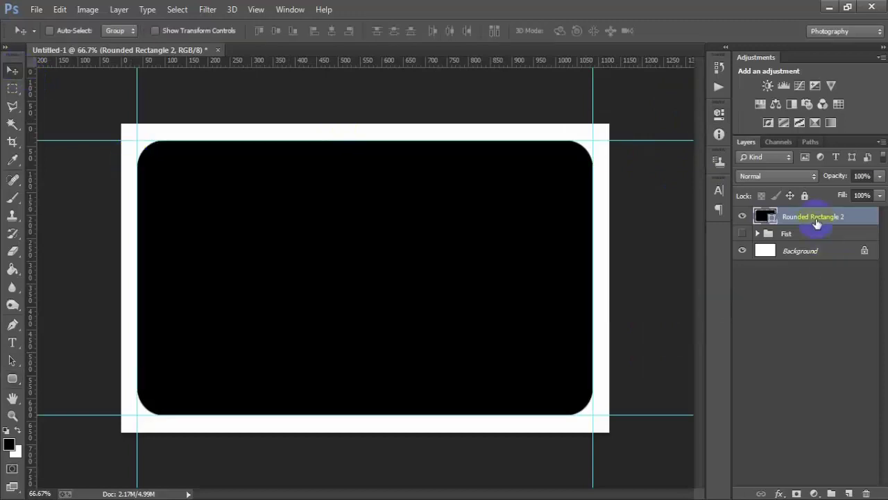
- Fill the rounded rectangle white and add a new empty layer
left_click(743, 216)
left_click(743, 216)
left_click(766, 217)
double_click(764, 217)
left_click_drag(520, 192, 420, 46)
left_click(738, 83)
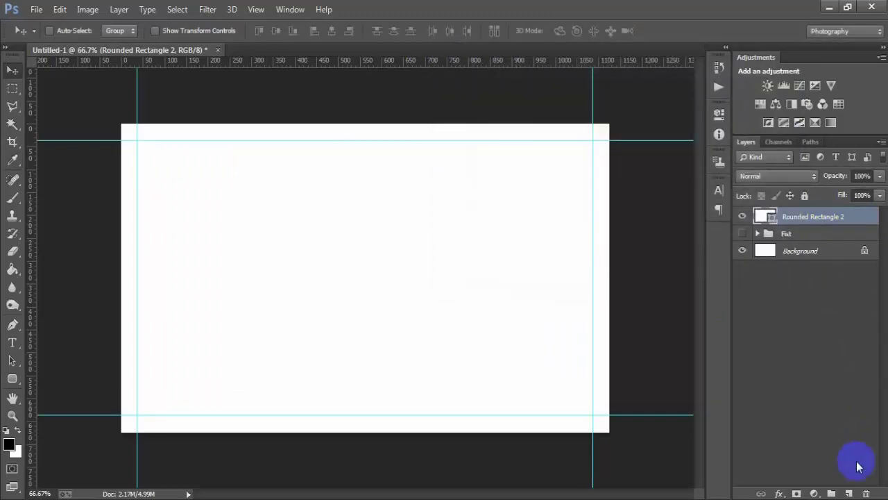
left_click(849, 493)
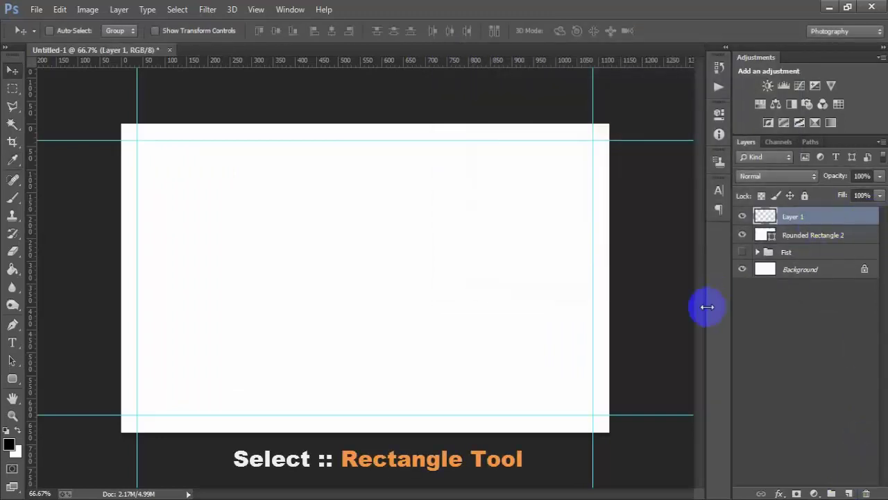
- Draw a full-width rectangle across the top of the card between the guides
left_click_drag(12, 378, 70, 376)
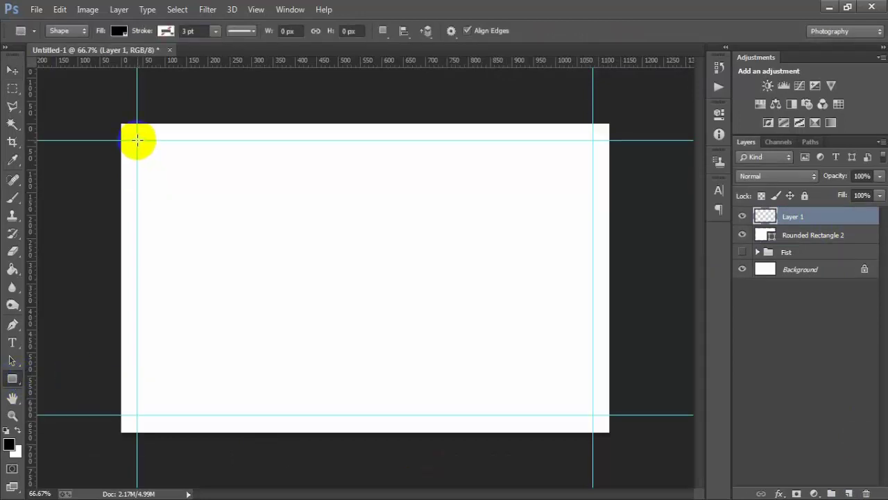
left_click_drag(137, 140, 588, 222)
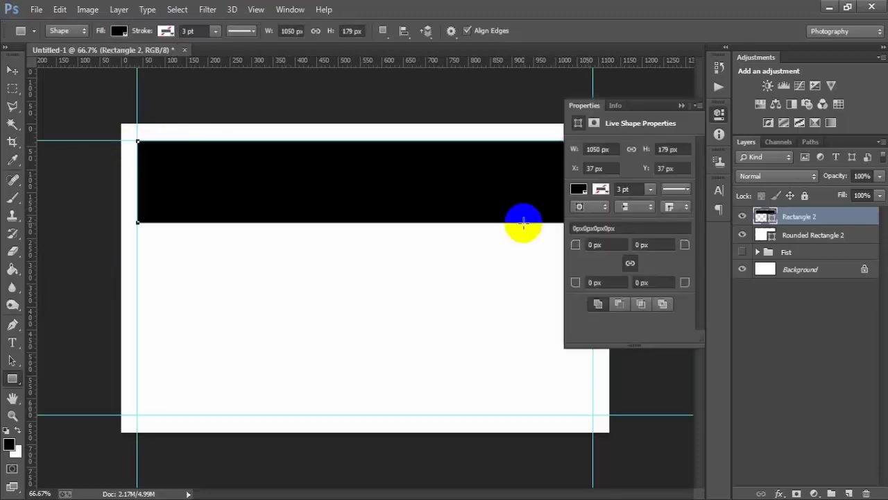
left_click(683, 106)
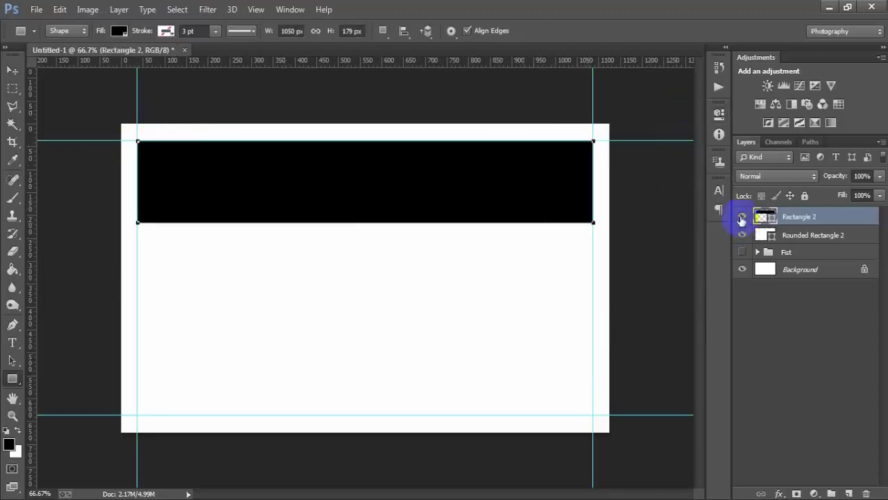
left_click(743, 215)
left_click(742, 216)
left_click(13, 70)
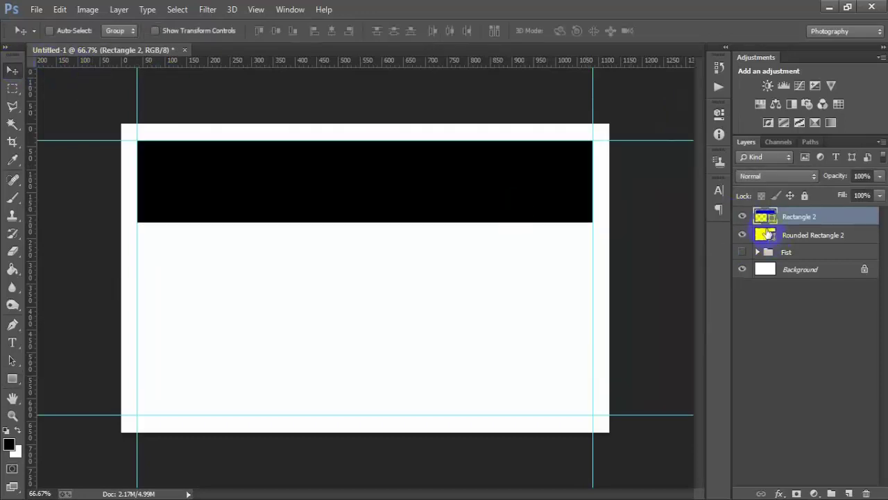
- Fill the top band with navy 25334b
double_click(763, 216)
left_click(694, 278)
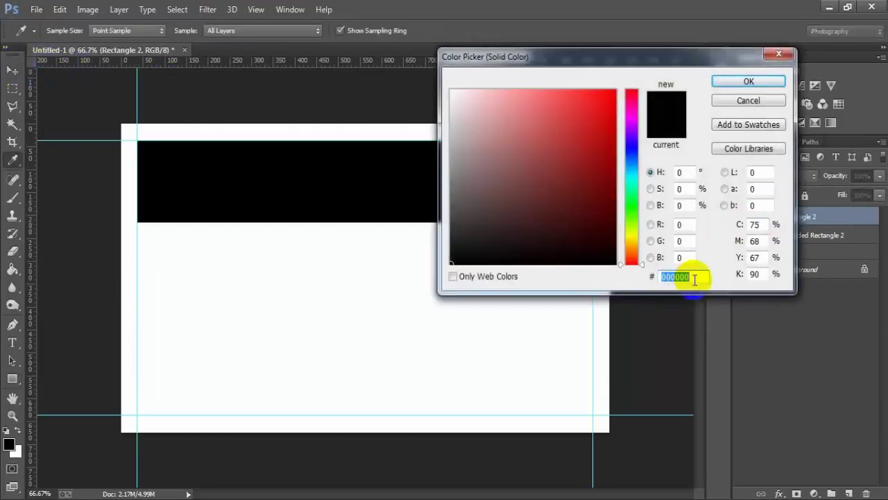
type("2")
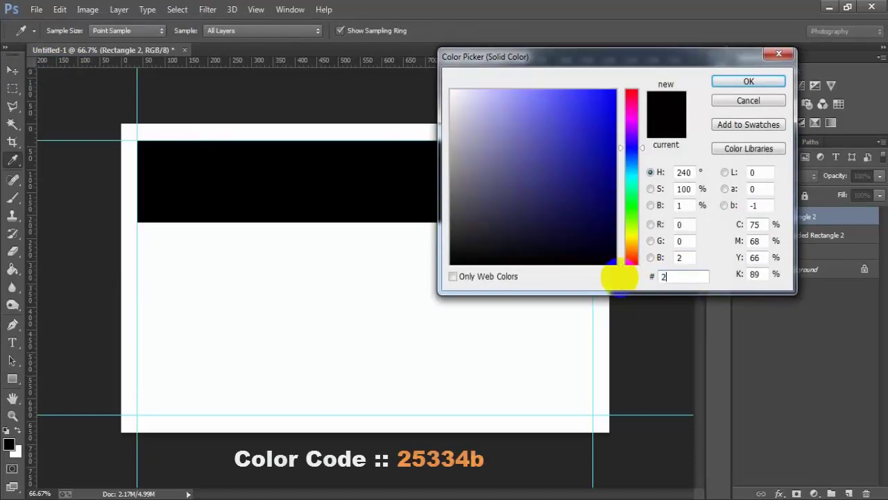
type("5334b")
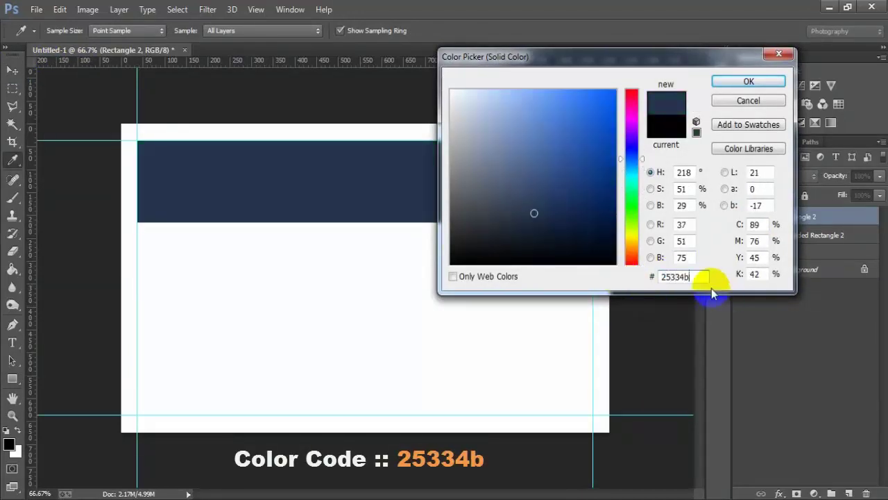
left_click_drag(698, 276, 624, 276)
left_click(739, 84)
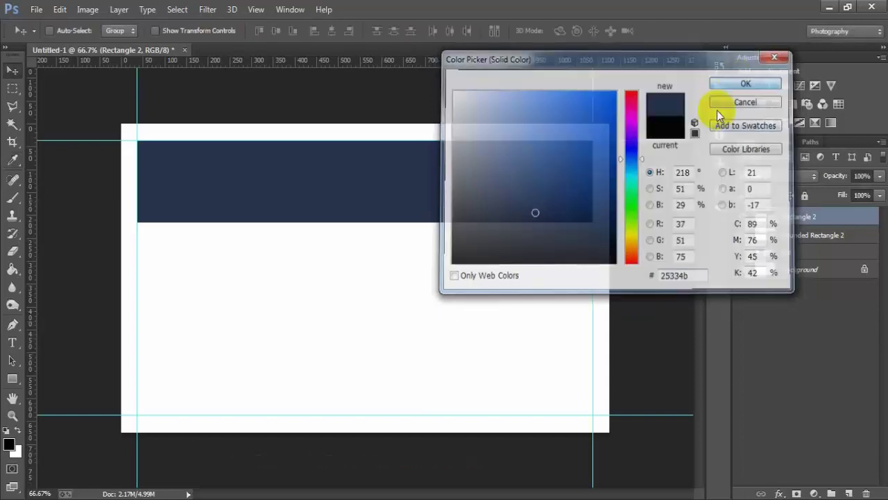
left_click(743, 218)
left_click(743, 217)
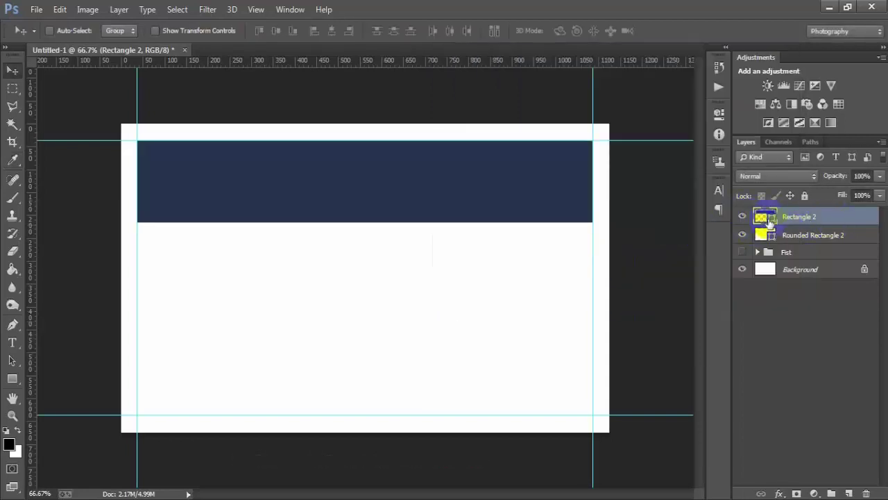
- Duplicate the navy band and move the copy directly beneath it, aligned to the guides
key("ctrl+j")
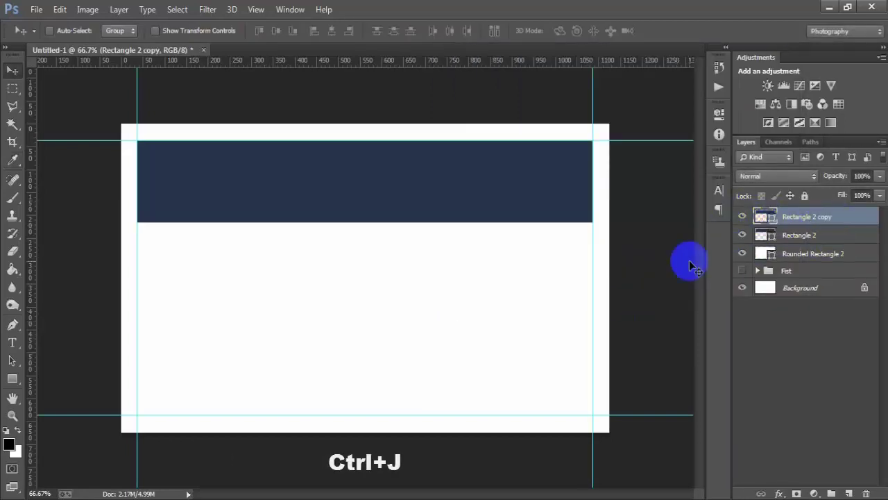
left_click_drag(368, 209, 373, 280)
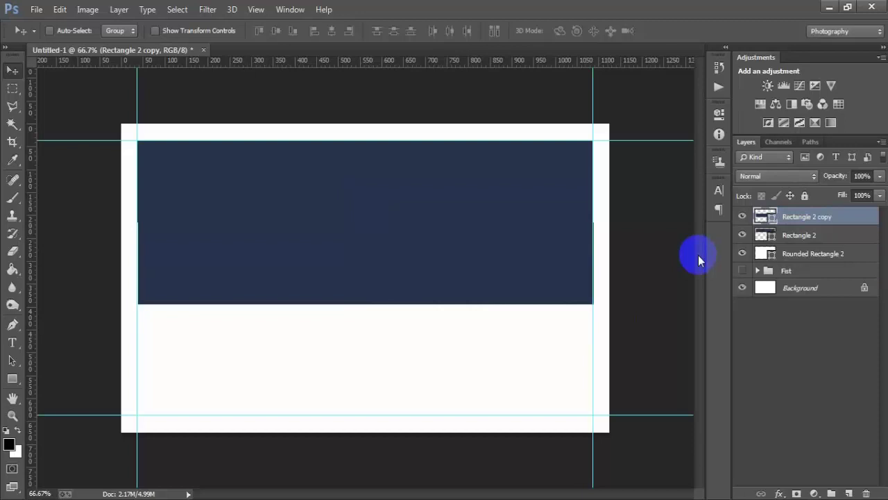
key("Left")
left_click(798, 237, "ctrl")
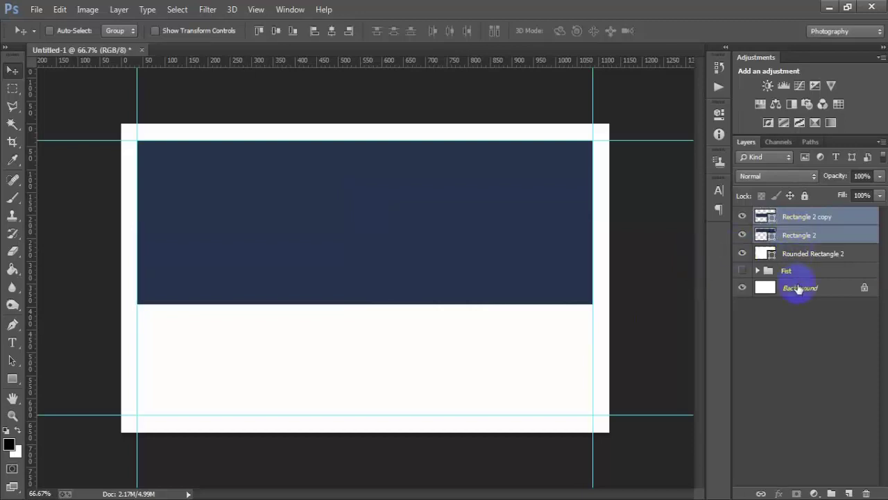
left_click(784, 288, "ctrl")
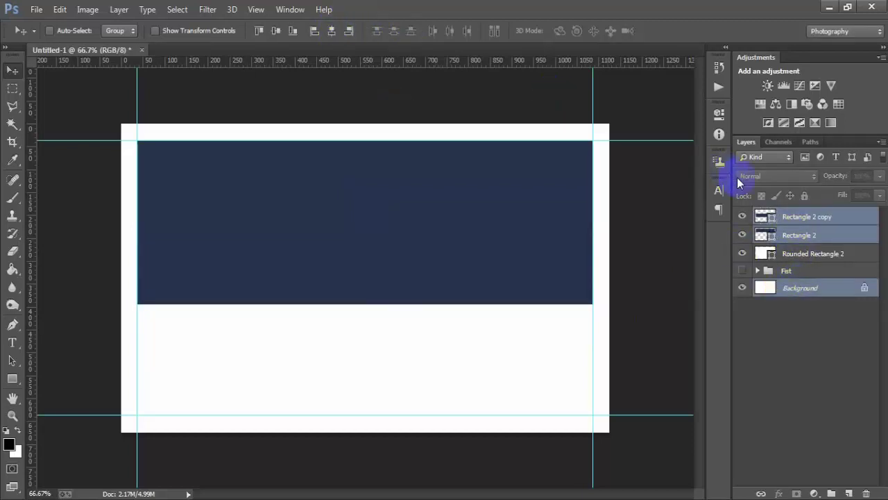
left_click(742, 217)
left_click(742, 221)
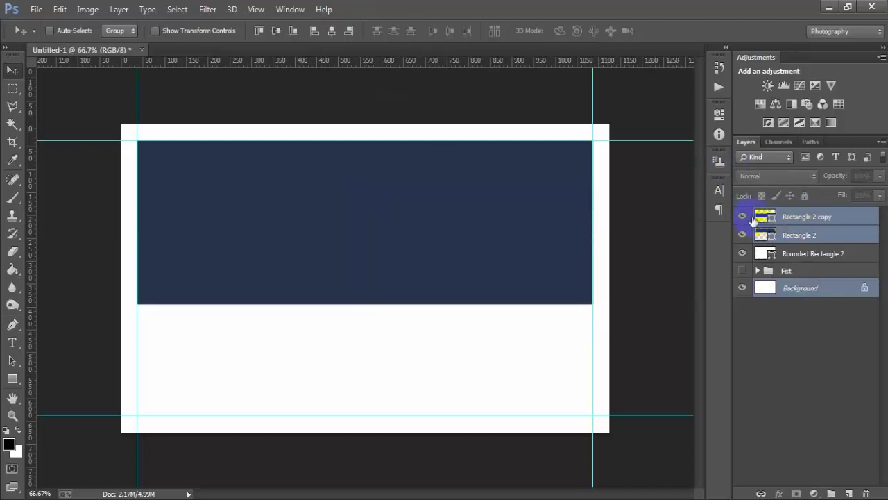
left_click(757, 216)
- Fill the lower band with orange ff8000
double_click(744, 218)
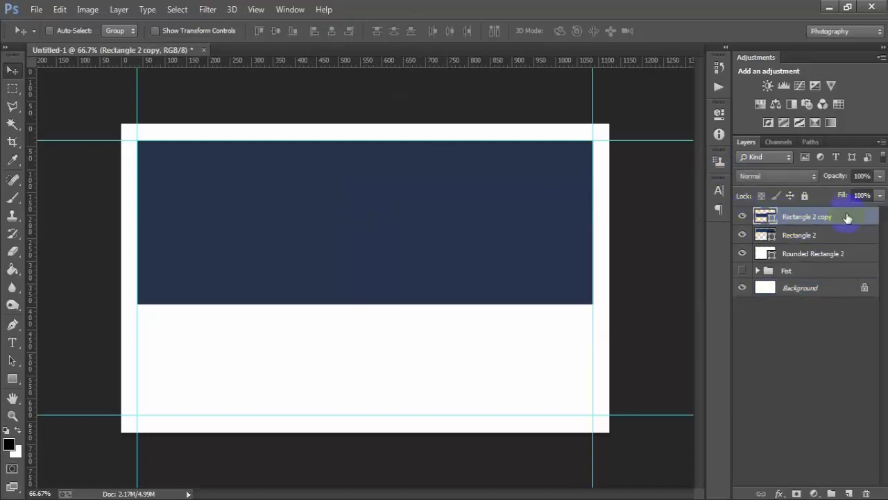
double_click(764, 217)
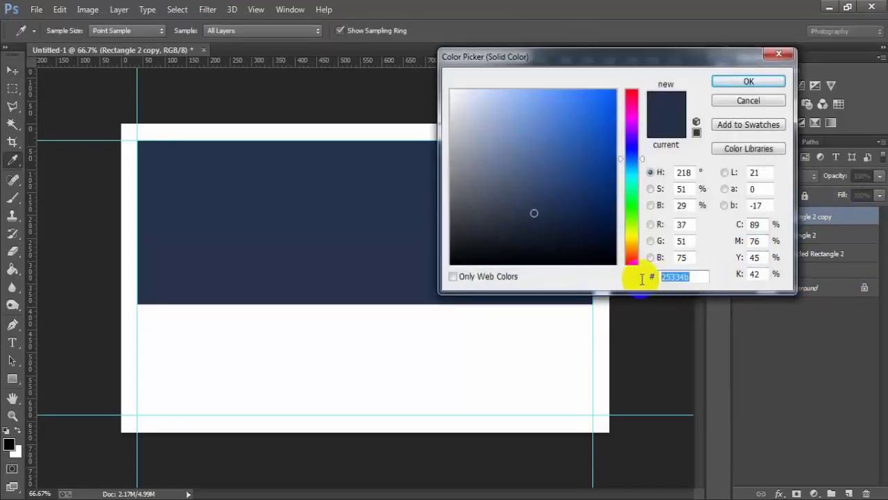
type("ff8000")
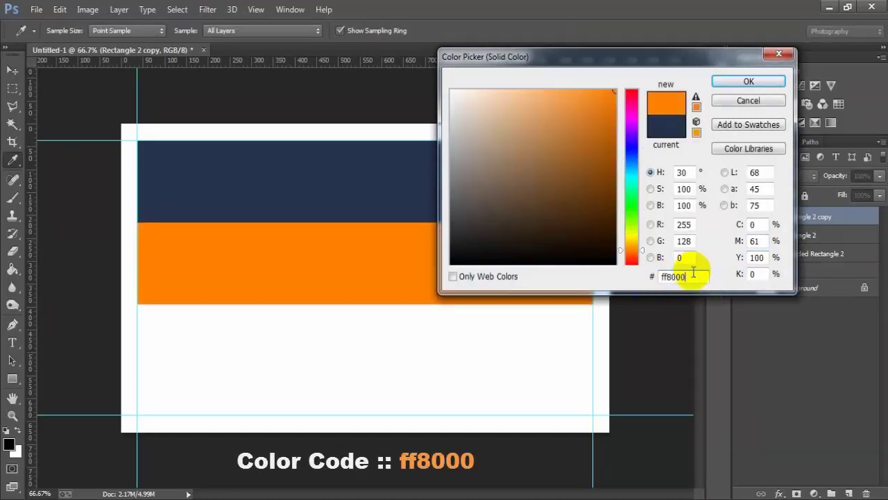
left_click_drag(688, 276, 611, 279)
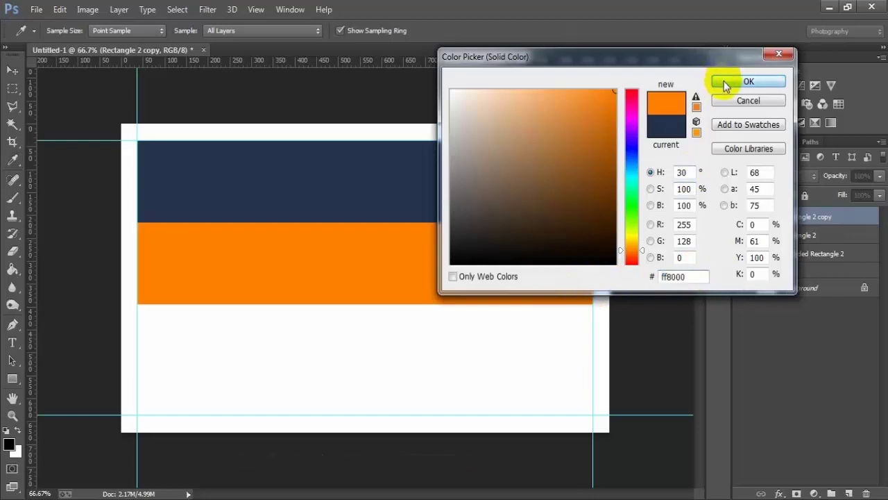
left_click(723, 81)
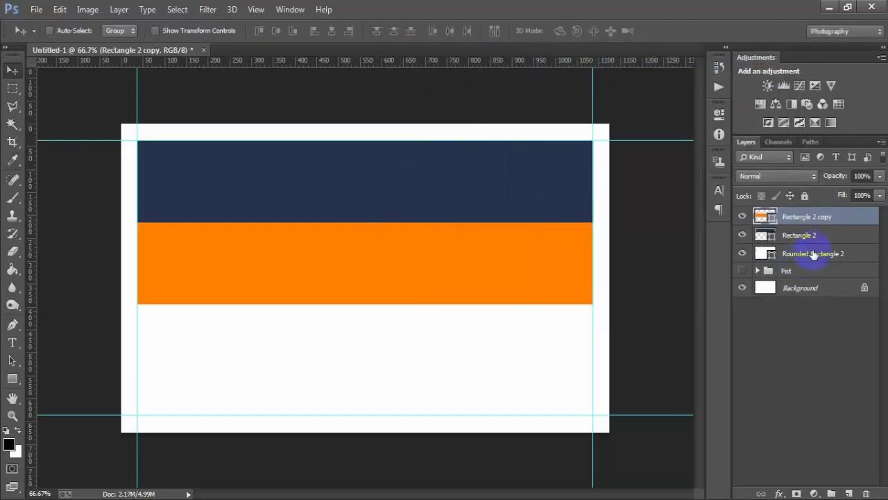
- Paste the cardholder's name as white text in the navy band, sized 13.01 pt
left_click(848, 493)
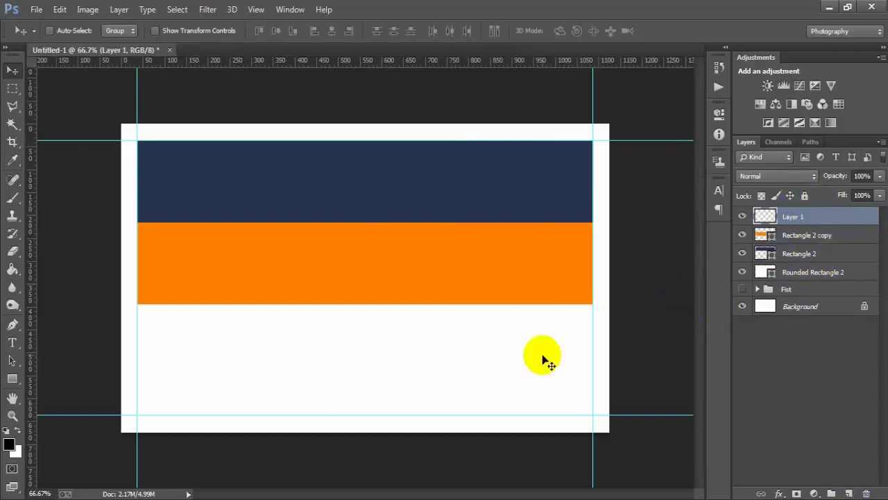
left_click_drag(12, 342, 68, 342)
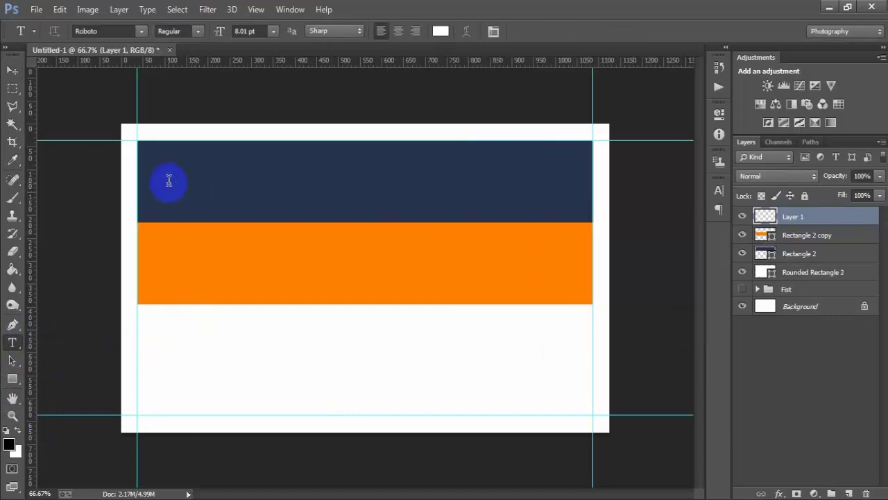
left_click(14, 70)
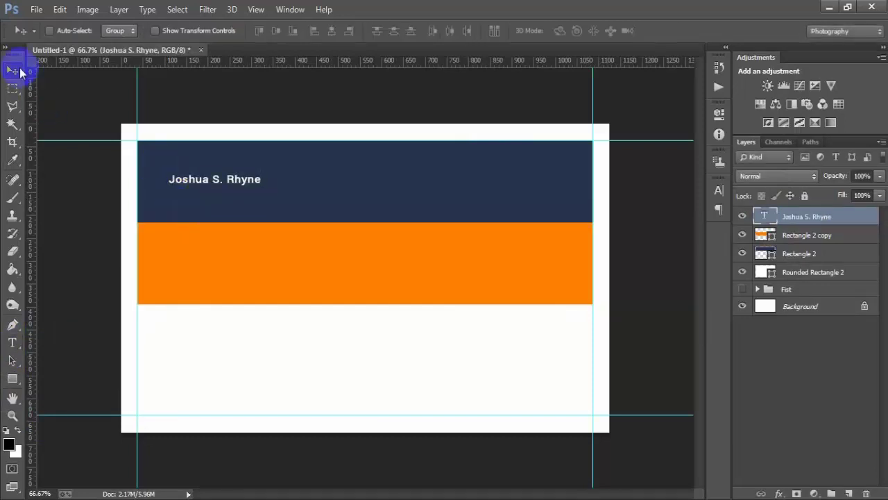
left_click(718, 190)
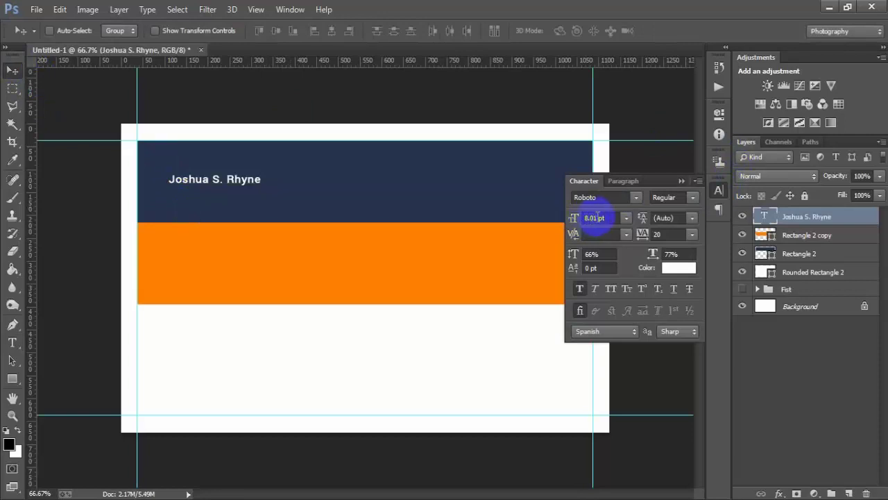
double_click(596, 217)
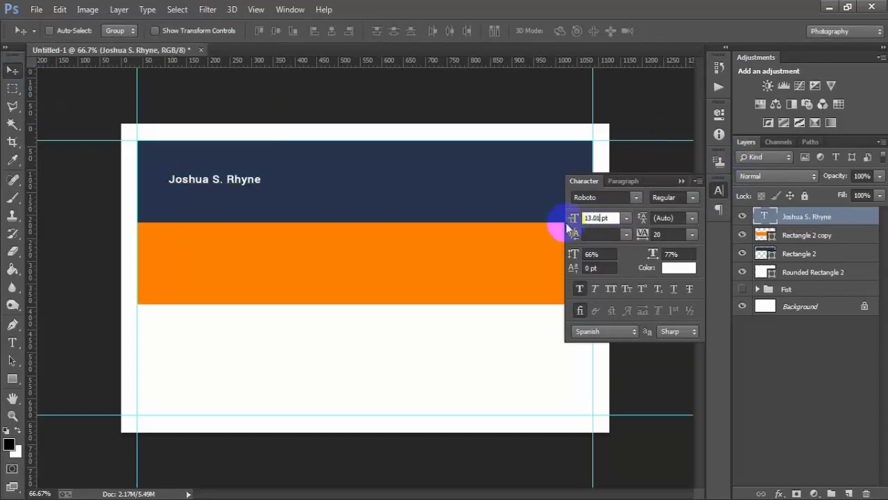
key("Return")
left_click(683, 181)
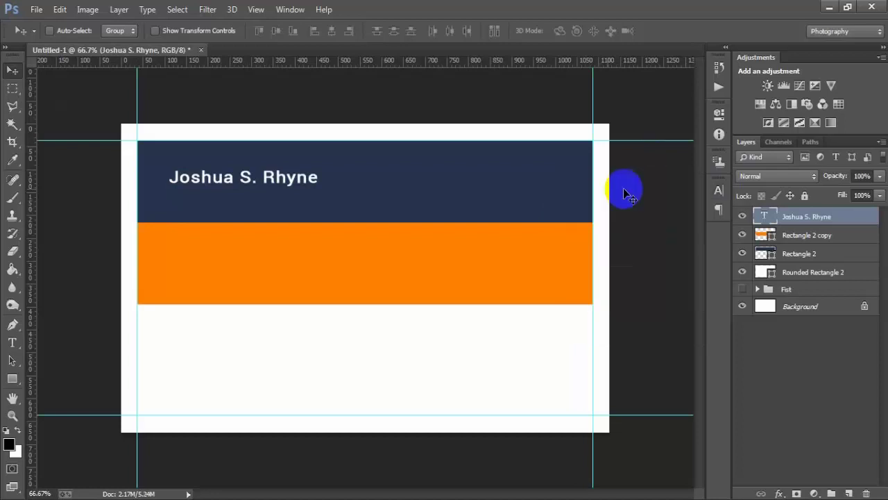
- Position the name at the band's upper left and duplicate the name line below it
key("Left")
key("Left")
key("Left")
key("Left")
key("Left")
key("Left")
key("Left")
key("Left")
key("Left")
key("Left")
key("Left")
key("Left")
key("Left")
key("Left")
key("Left")
key("Left")
key("Left")
key("Left")
key("Left")
key("Left")
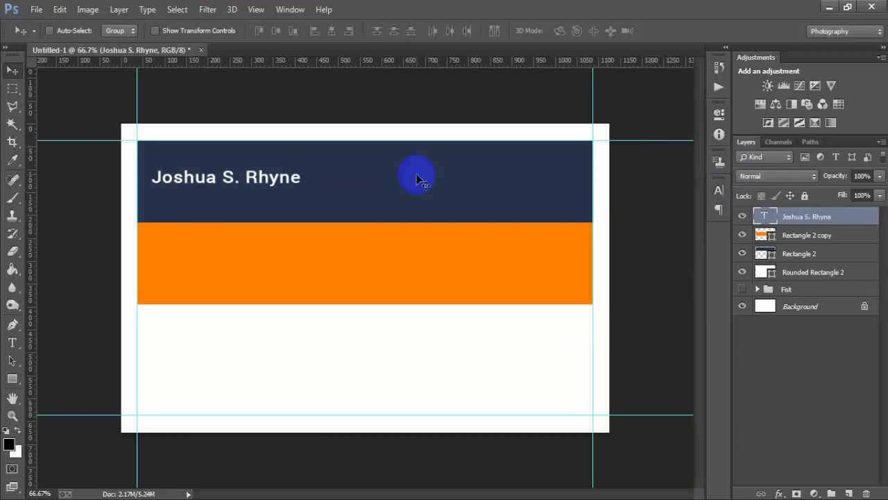
key("Left")
key("Left")
key("Left")
key("Left")
key("Left")
key("Left")
key("Up")
key("Up")
key("Up")
key("Up")
key("Up")
key("Up")
key("Up")
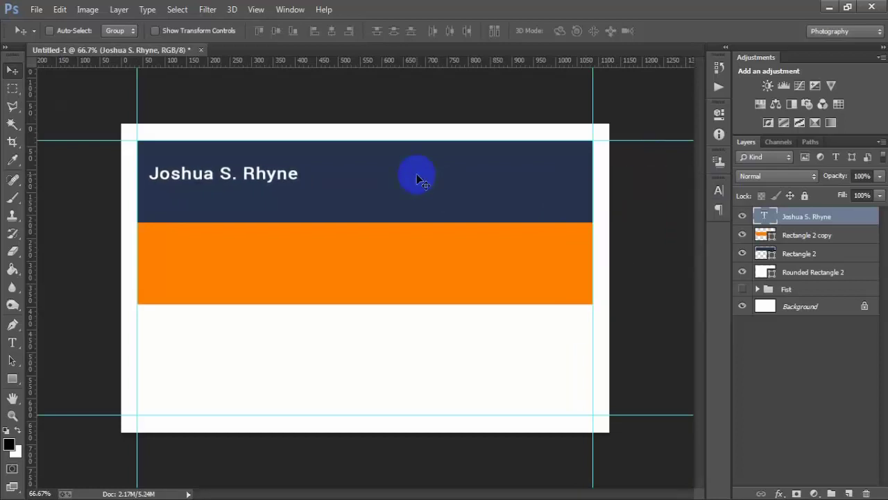
key("Left")
key("Left")
key("Left")
key("Left")
key("Left")
key("Left")
key("Left")
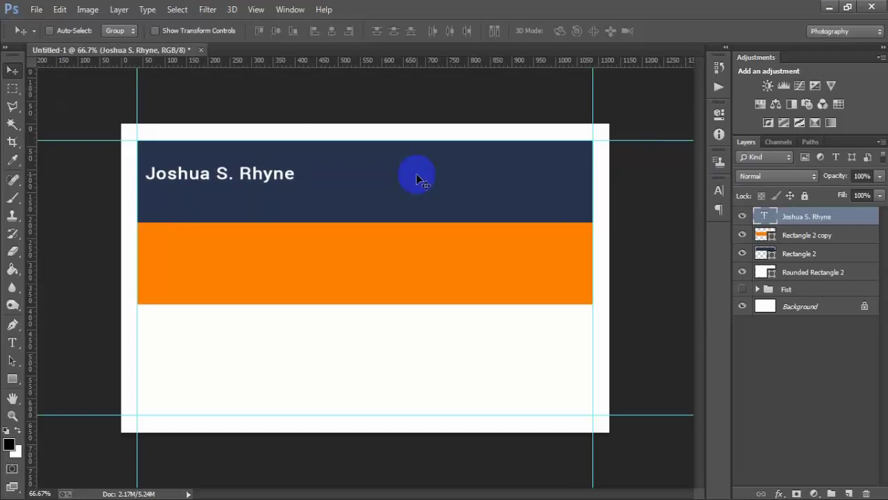
key("Down")
key("Right")
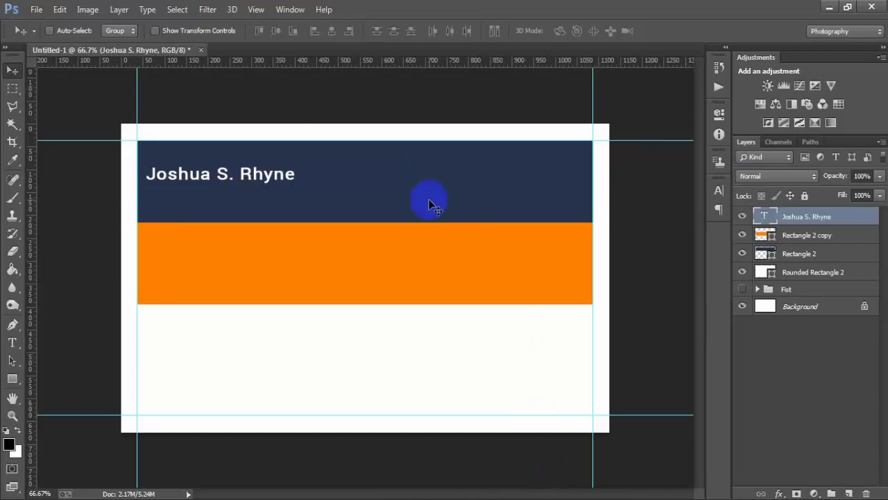
key("ctrl+j")
key("Down")
key("Down")
key("Down")
key("Down")
key("Down")
key("Down")
key("Down")
key("Down")
key("Down")
key("Down")
key("Down")
key("Down")
key("Down")
key("Down")
key("Down")
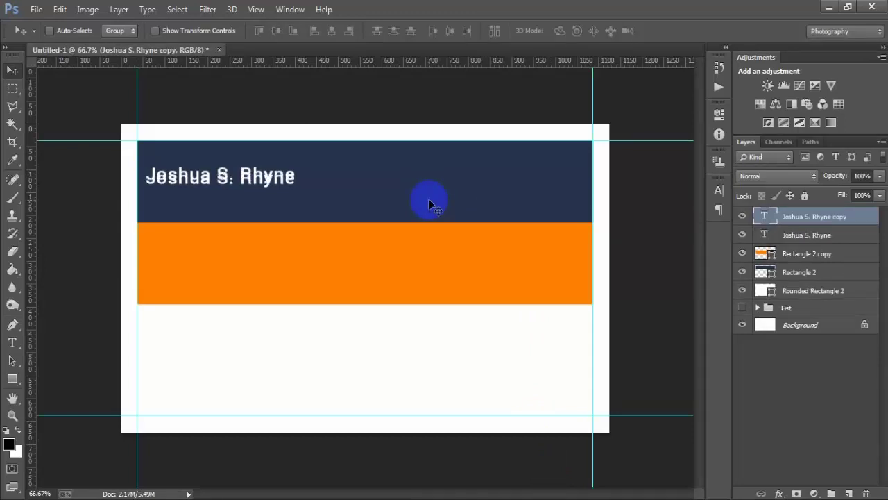
- Move the duplicate line under the name and change its text to 'Manager'
key("Down")
key("Down")
key("Down")
key("Down")
key("Down")
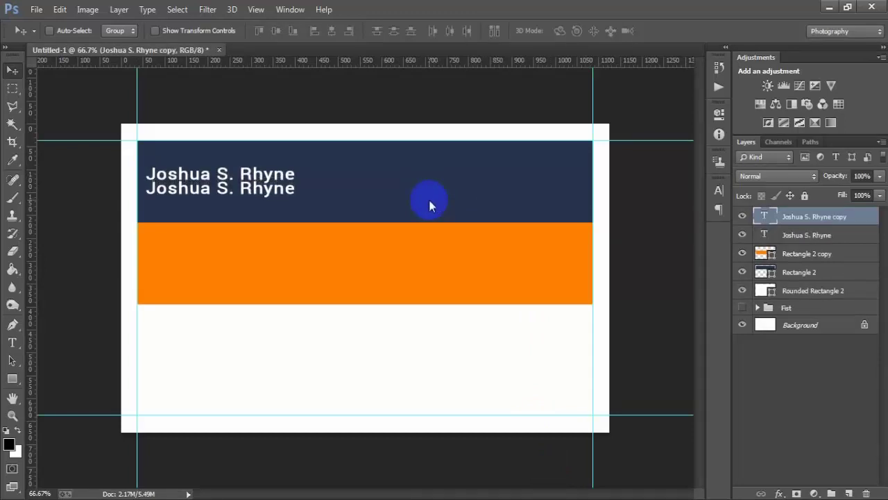
double_click(771, 220)
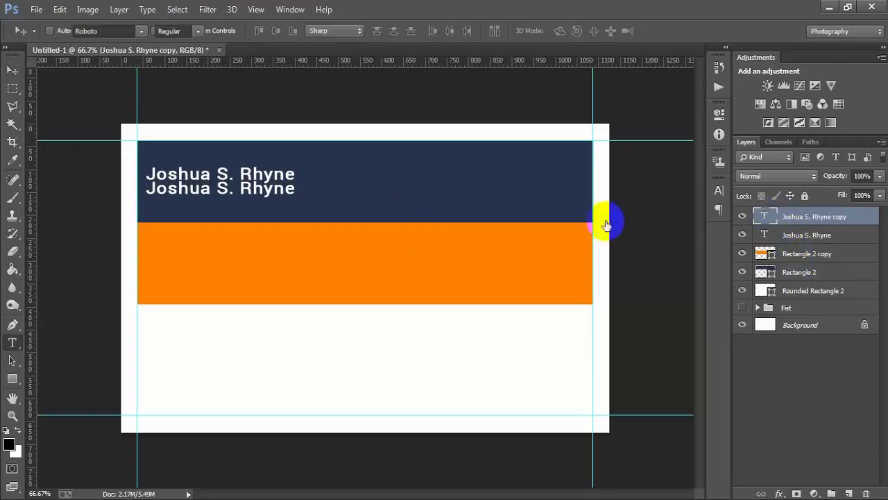
type("Manager")
left_click(9, 73)
left_click(447, 165)
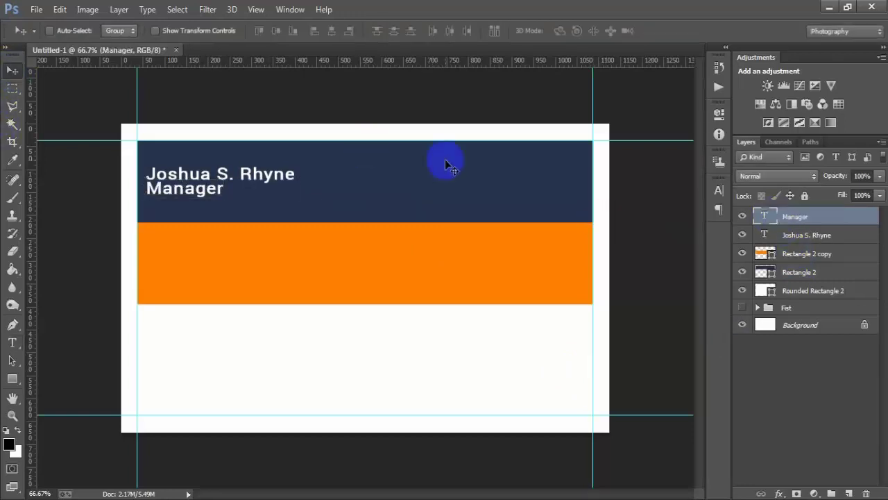
- Make the Manager text 8 pt and orange, sampled from the band
left_click(719, 191)
left_click(678, 271)
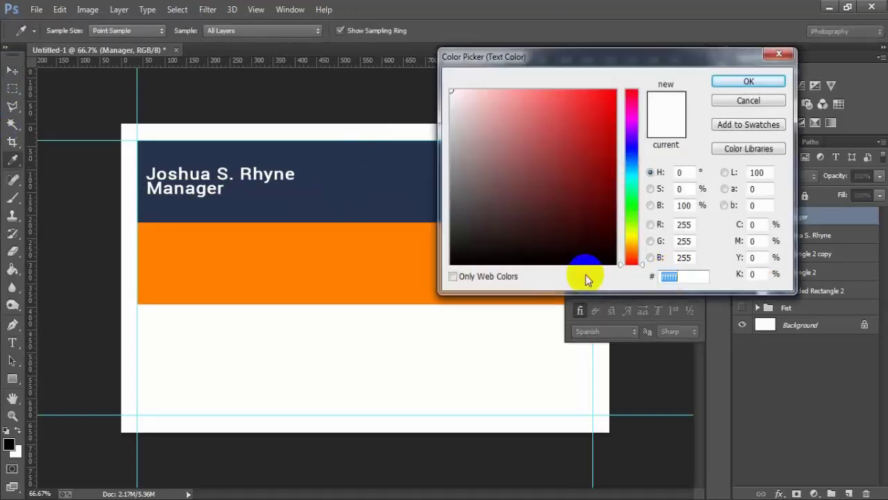
left_click(347, 258)
key("Return")
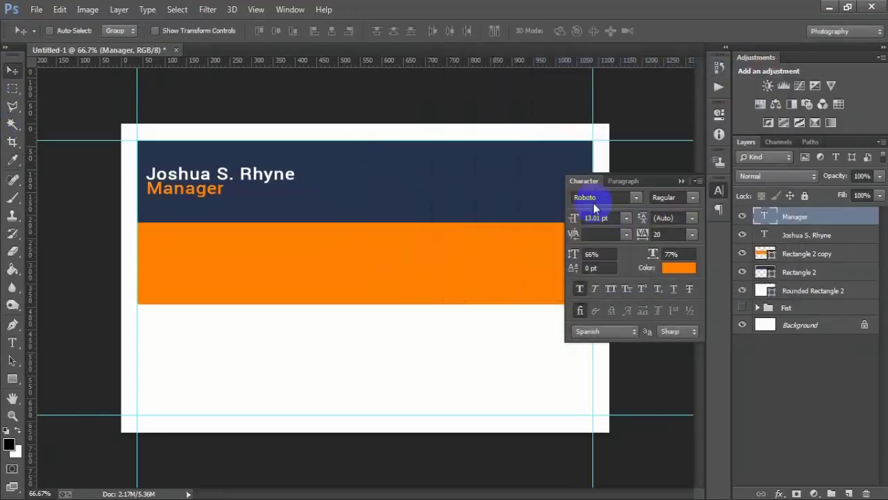
left_click(574, 219)
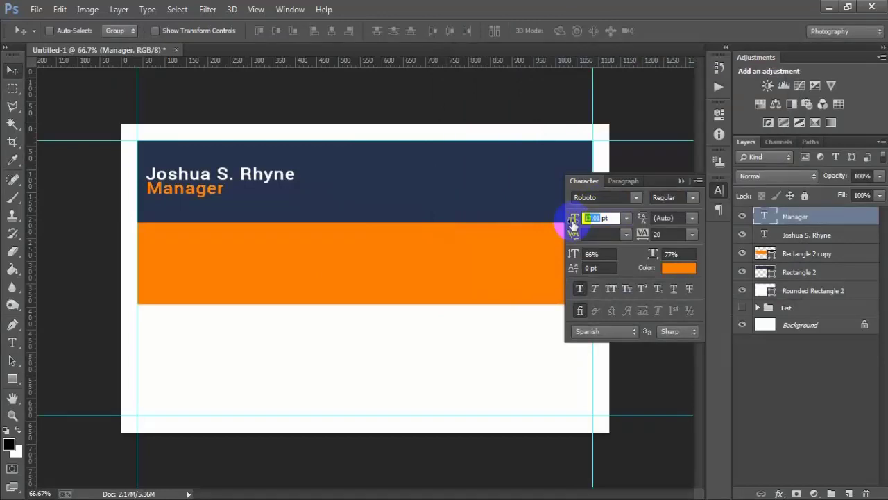
type("8")
key("Return")
left_click(682, 182)
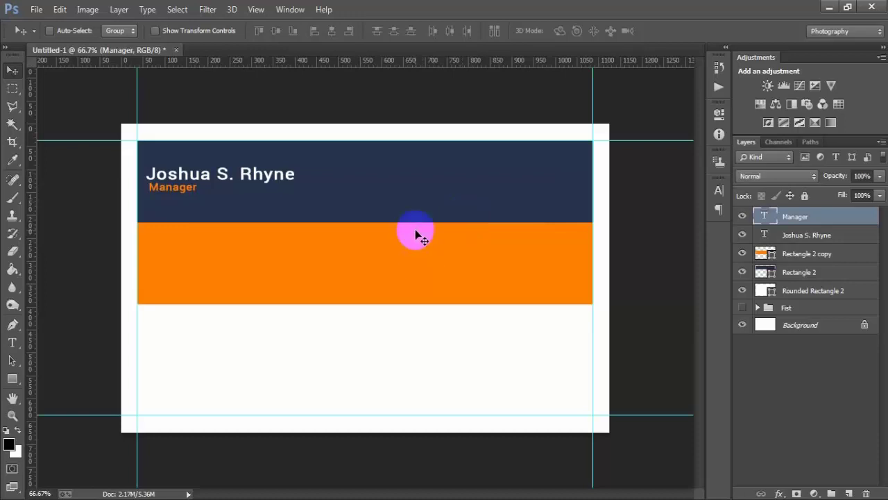
- Draw a black 69 px circle on a new layer at the left end of the orange band
left_click(849, 492)
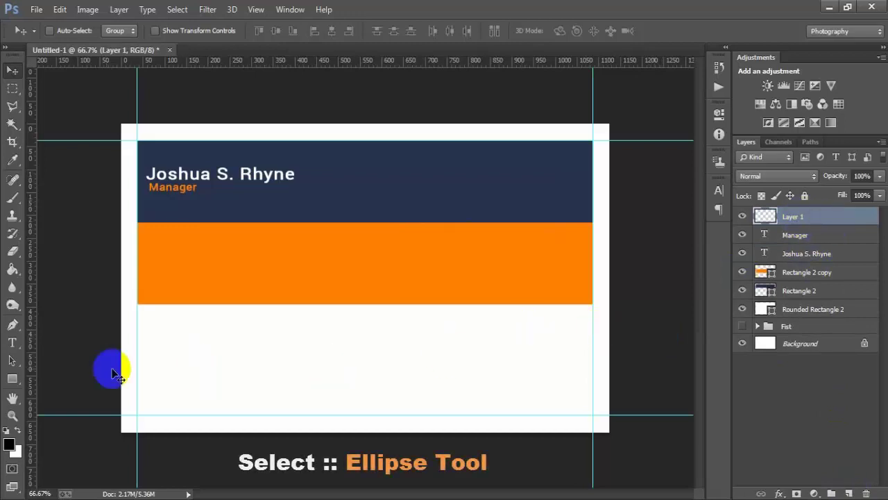
left_click(12, 378)
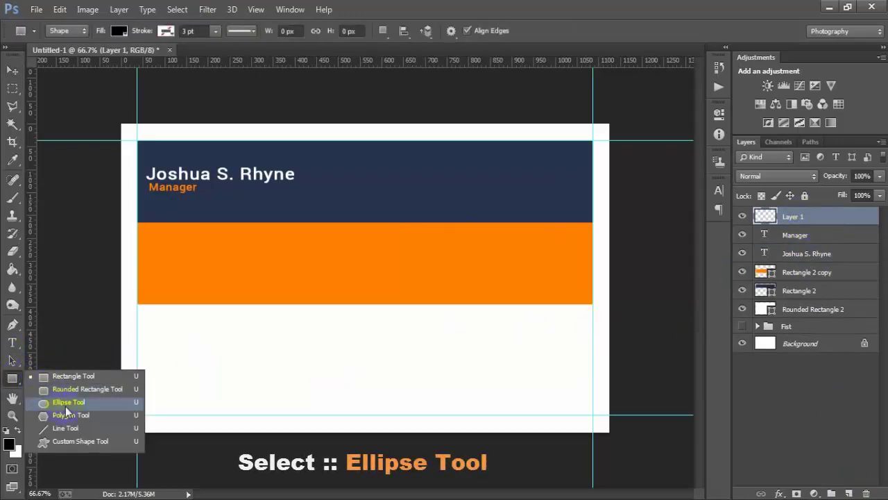
left_click(77, 398)
mouse_move(148, 261)
left_mouse_down()
mouse_move(152, 248)
mouse_move(182, 294)
mouse_move(180, 287)
left_mouse_up()
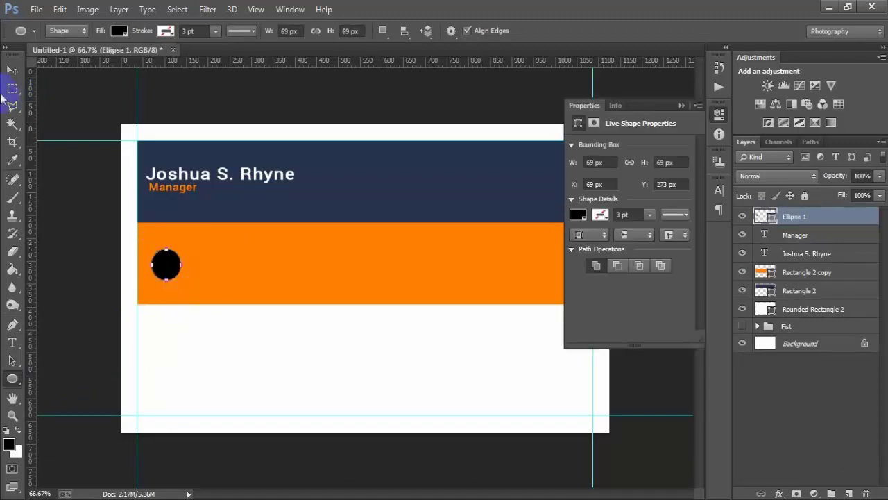
left_click(13, 71)
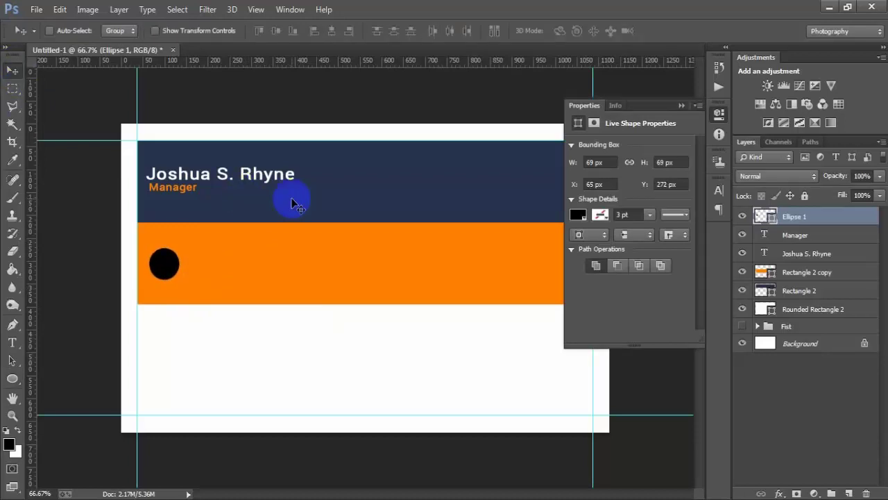
left_click(683, 105)
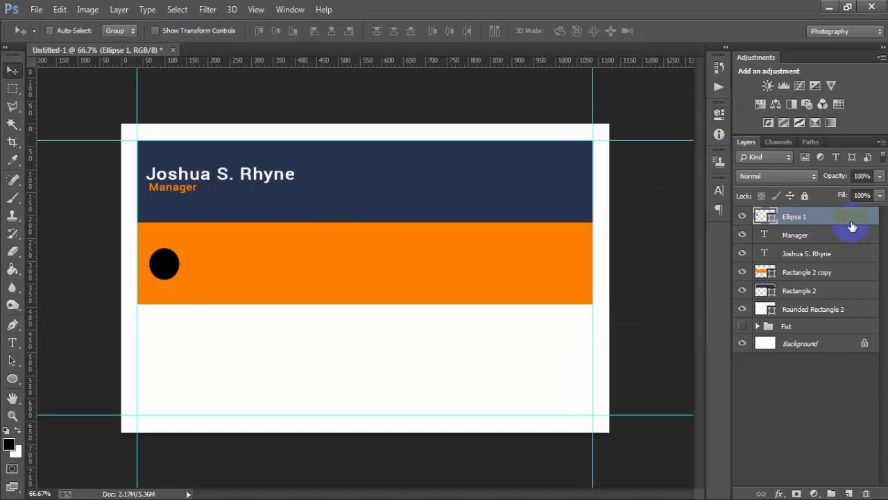
- Place the linked house icon image 0000 5 onto the band and scale it down
left_click(36, 9)
left_click(88, 222)
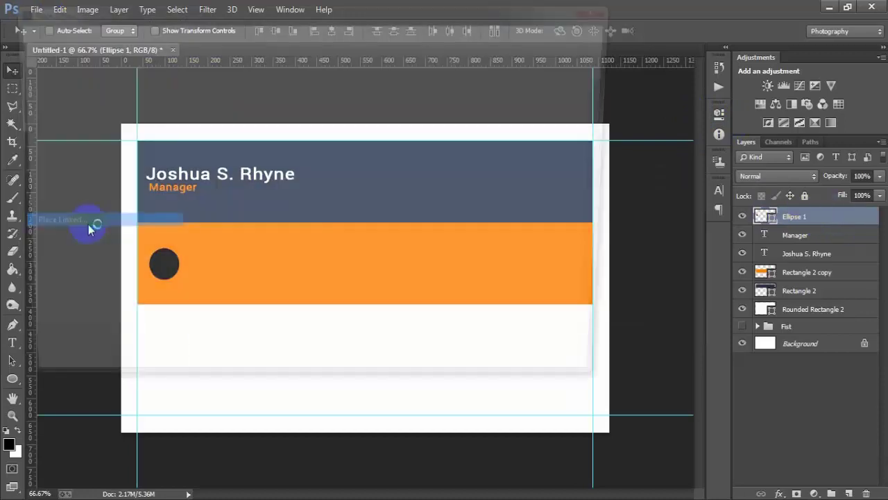
left_click(499, 110)
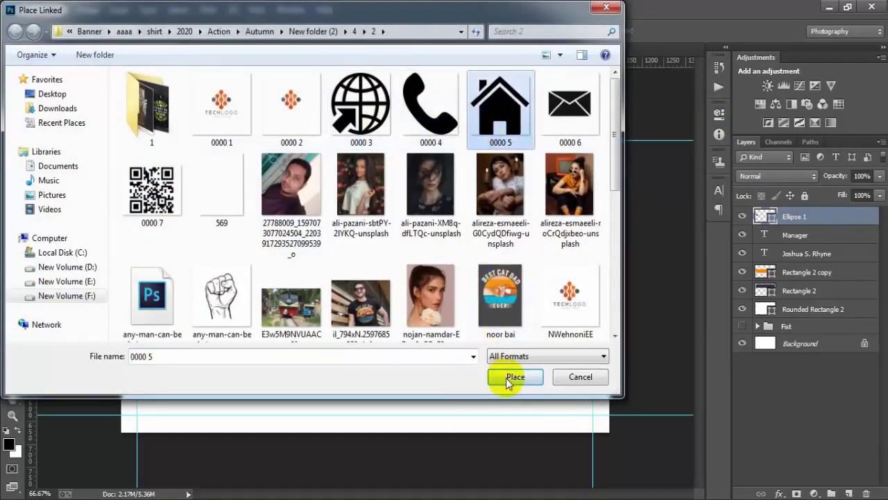
left_click(505, 378)
left_click_drag(514, 431, 397, 278)
left_click(456, 31)
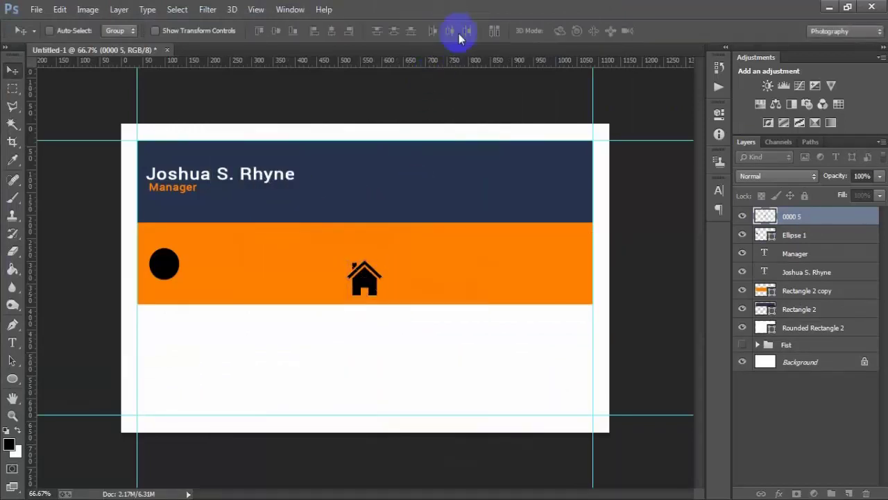
left_click(741, 216)
left_click(741, 216)
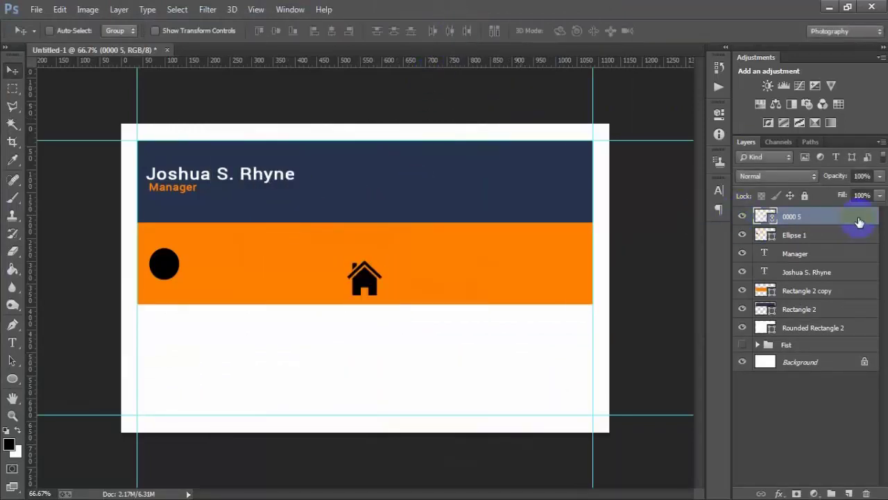
- Rasterize the house icon layer and give it a white Color Overlay
right_click(859, 221)
left_click(621, 255)
double_click(856, 221)
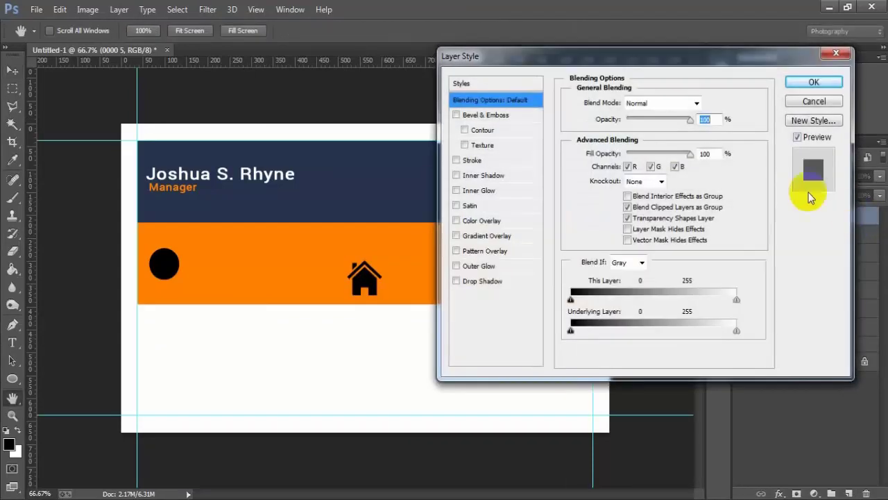
left_click(490, 225)
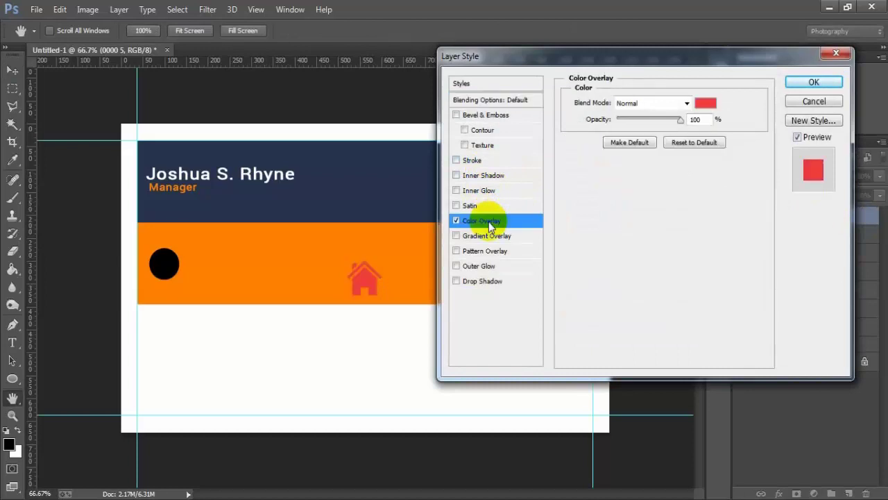
left_click(693, 103)
left_click_drag(599, 134, 389, 71)
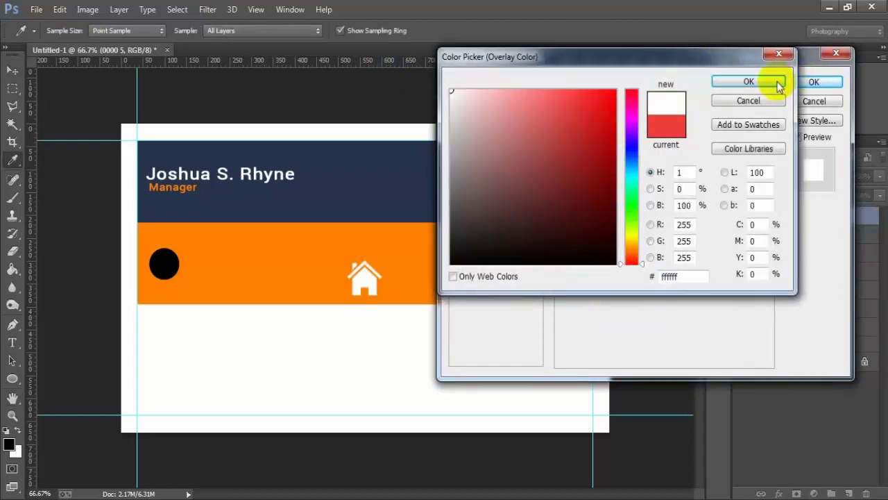
left_click(749, 82)
left_click(816, 82)
- Move the house icon onto the black circle and shrink it to fit inside
key("v")
left_click_drag(397, 284, 172, 272)
key("ctrl+t")
left_click(588, 31)
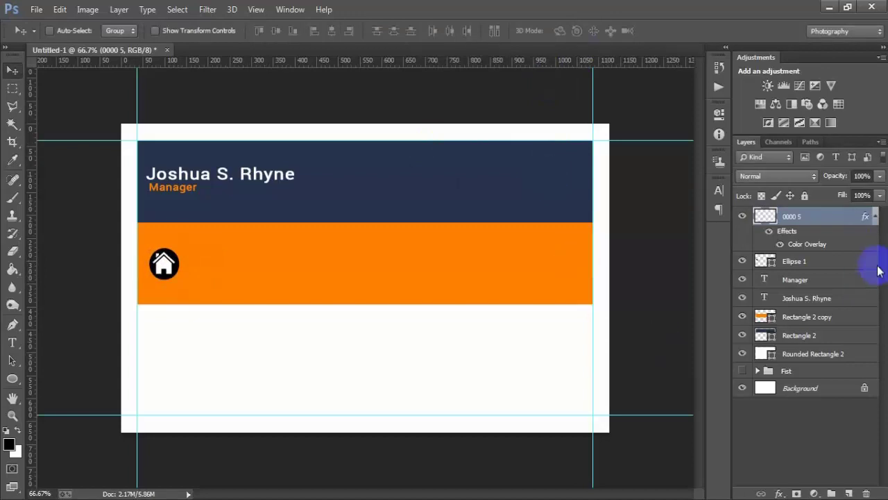
left_click(875, 217)
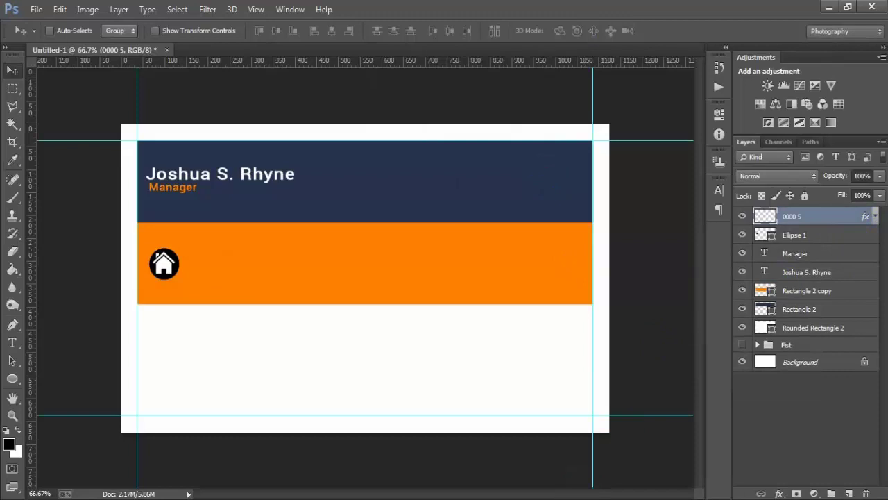
- Add the street address text line beside the house icon and make it white
left_click(849, 491)
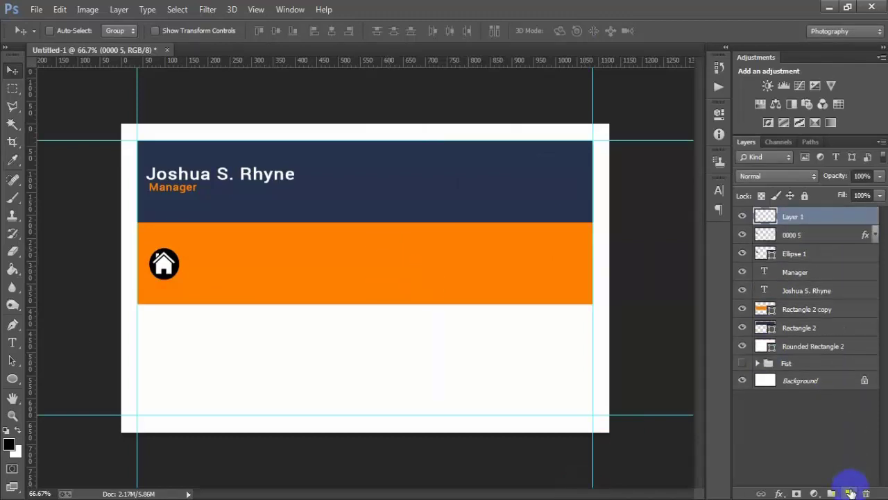
left_click(11, 342)
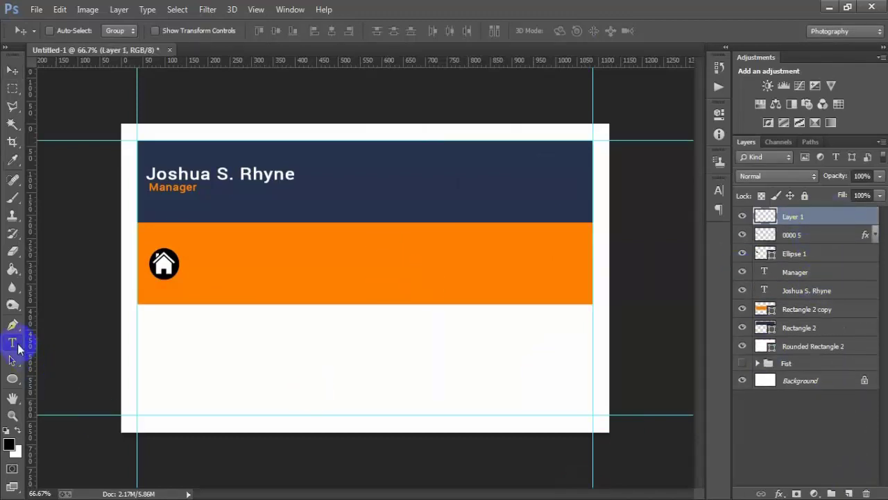
left_click(194, 262)
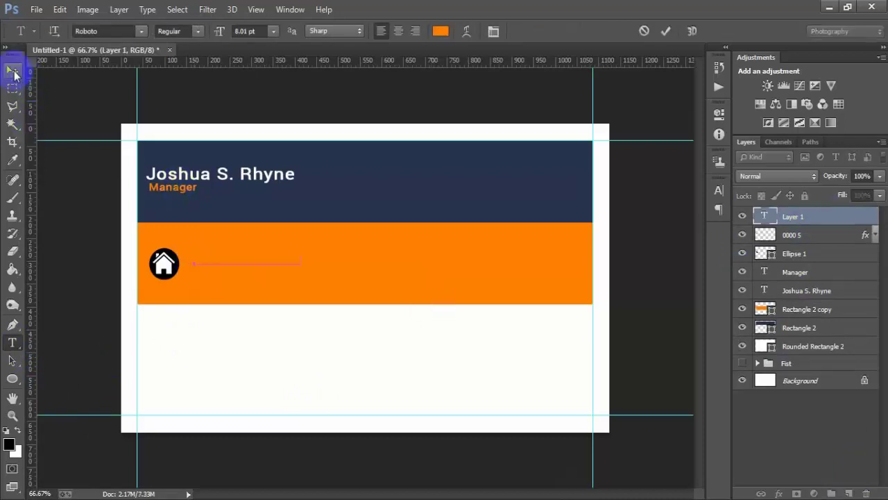
left_click(13, 72)
left_click(718, 187)
left_click(673, 277)
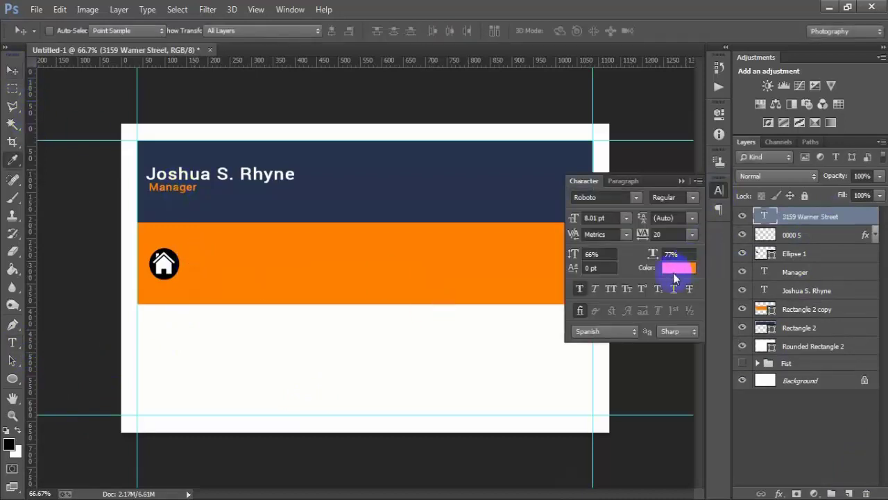
left_click(403, 123)
left_click(734, 81)
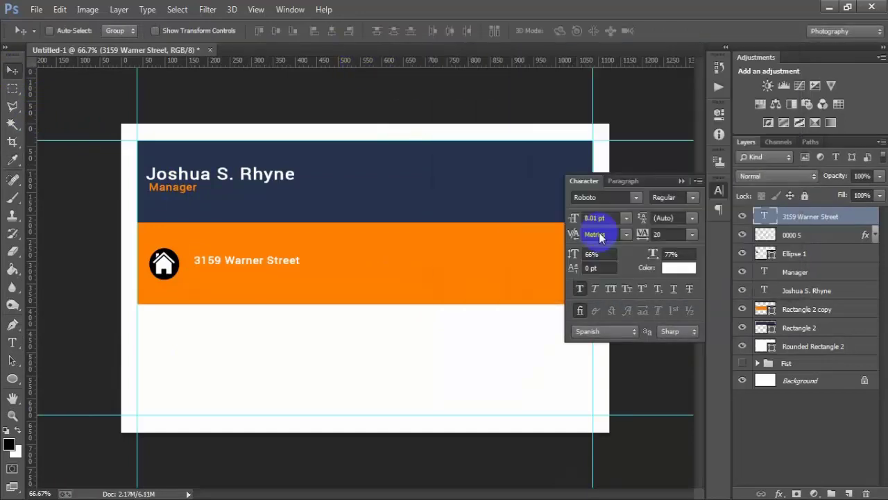
left_click(681, 180)
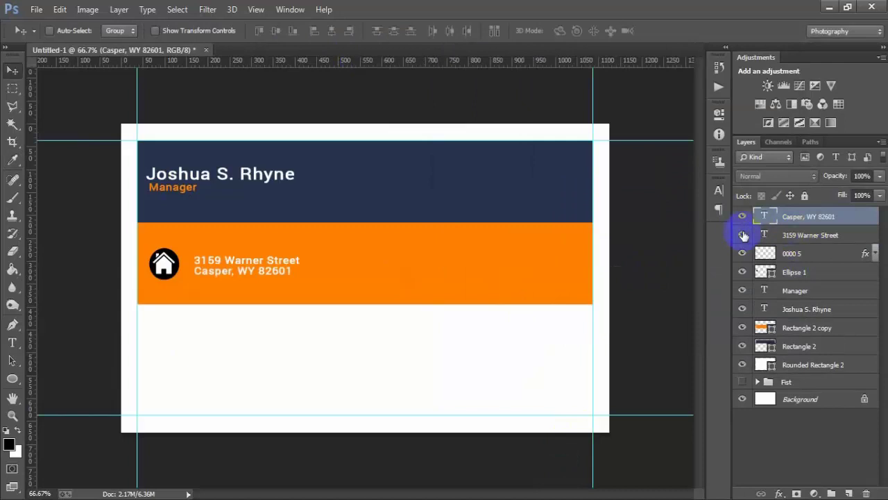
- Nudge both address lines into alignment beside the house icon and add an empty layer
left_click(742, 234)
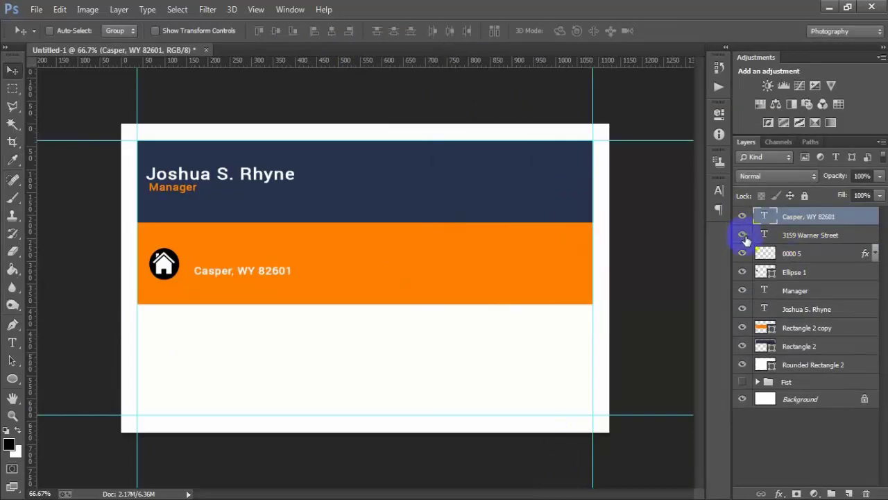
left_click(743, 235)
left_click(794, 236, "shift")
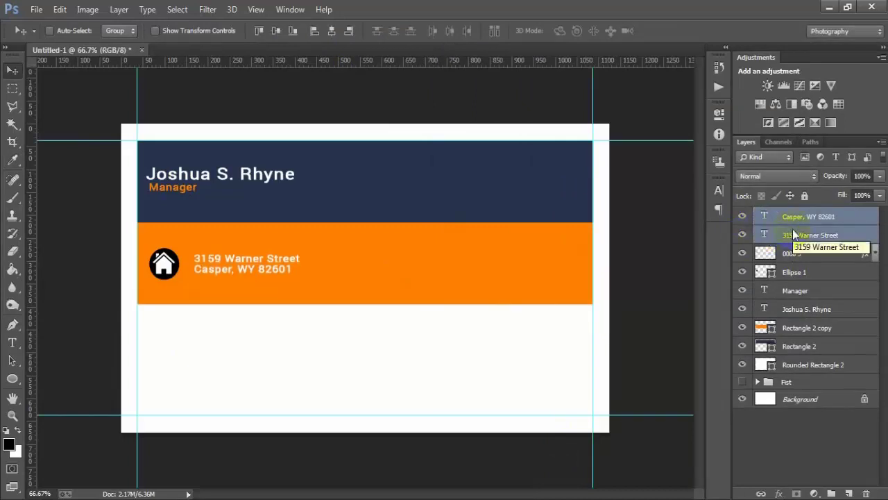
key("shift+Left")
key("shift+Left")
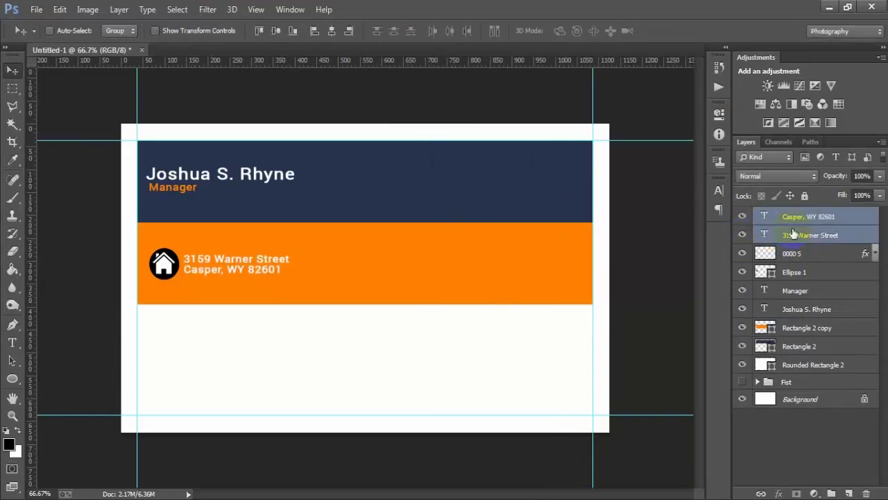
key("Right")
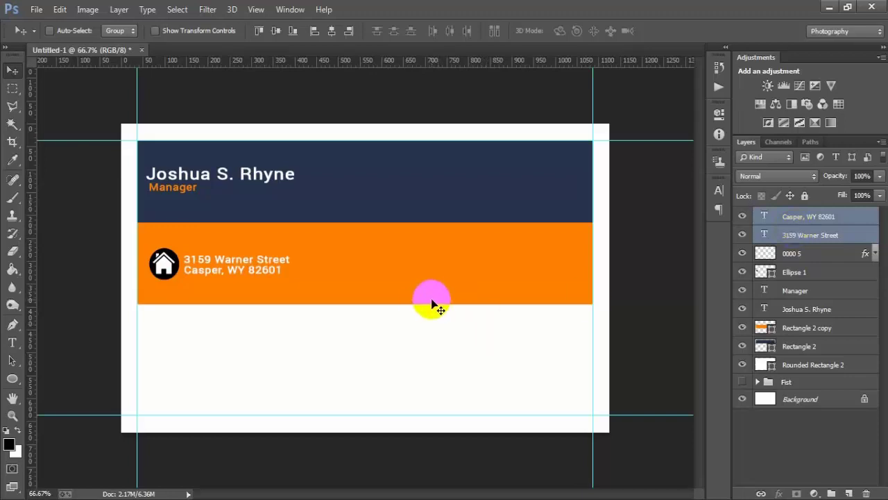
left_click(846, 219)
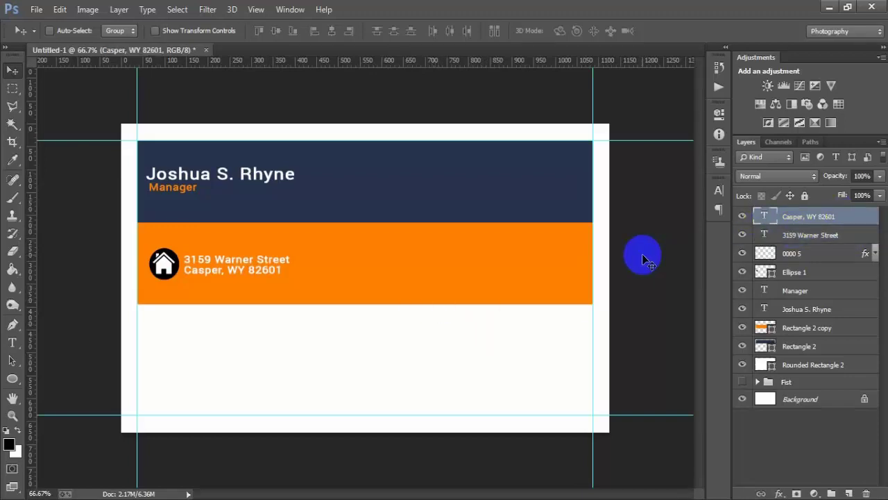
left_click(848, 492)
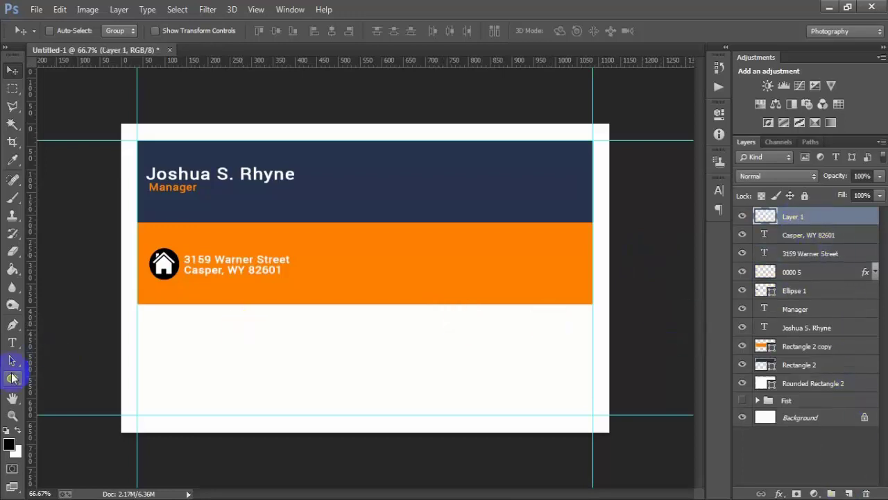
- Draw a circle just below the orange band at the card's left edge
left_click(13, 380)
left_click_drag(12, 380, 69, 398)
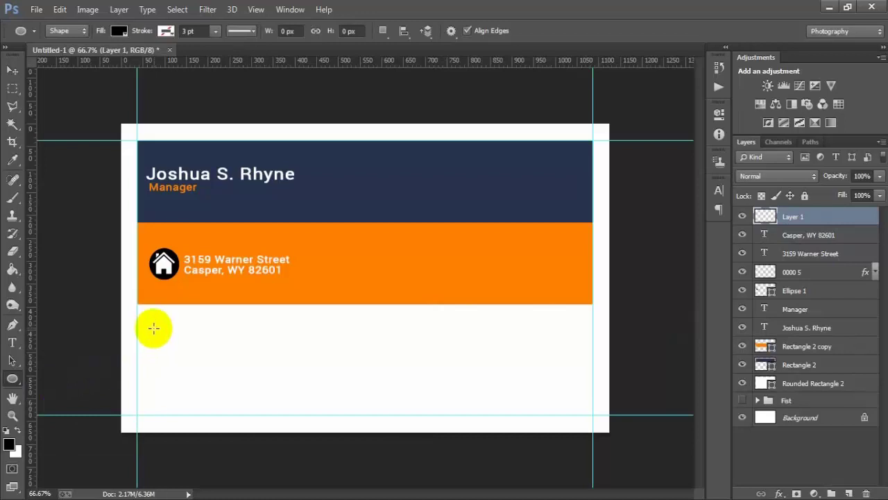
left_click_drag(154, 317, 181, 390)
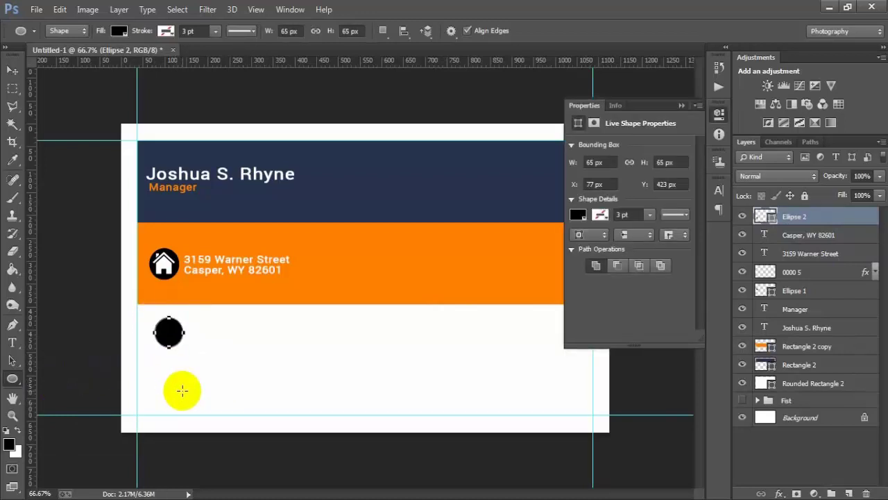
left_click(682, 105)
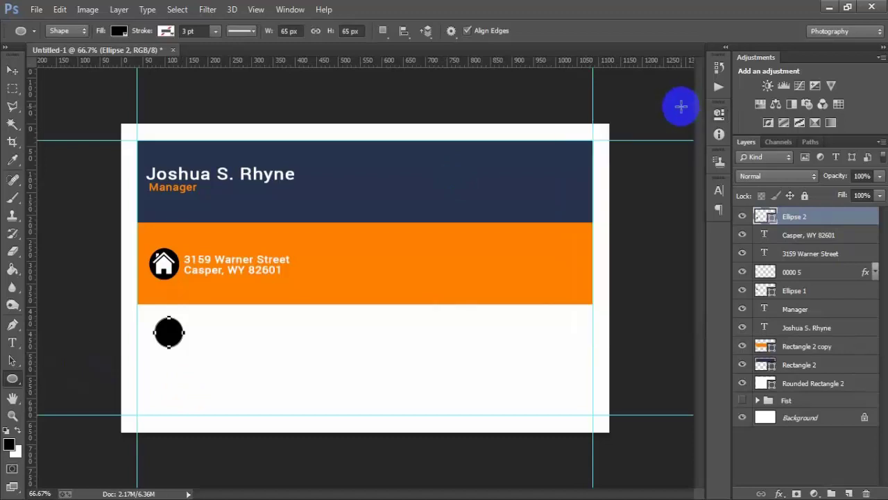
left_click(12, 70)
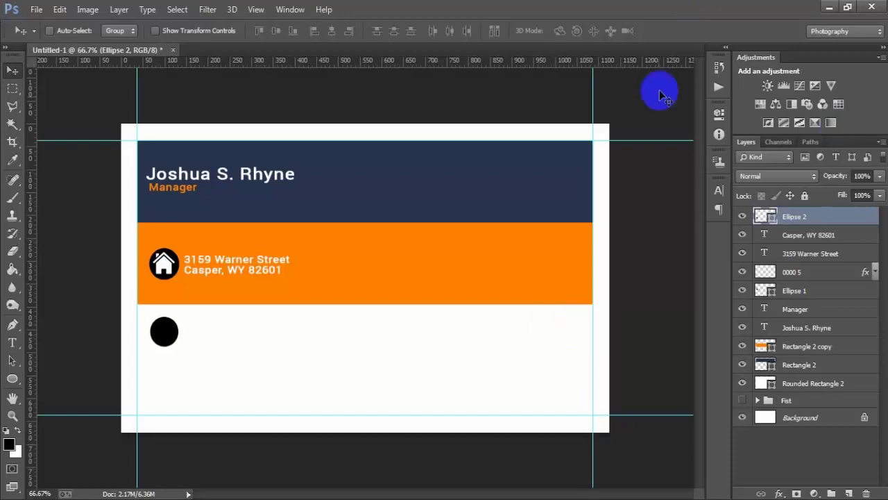
- Give the circle an orange Color Overlay sampled from the orange band
double_click(859, 219)
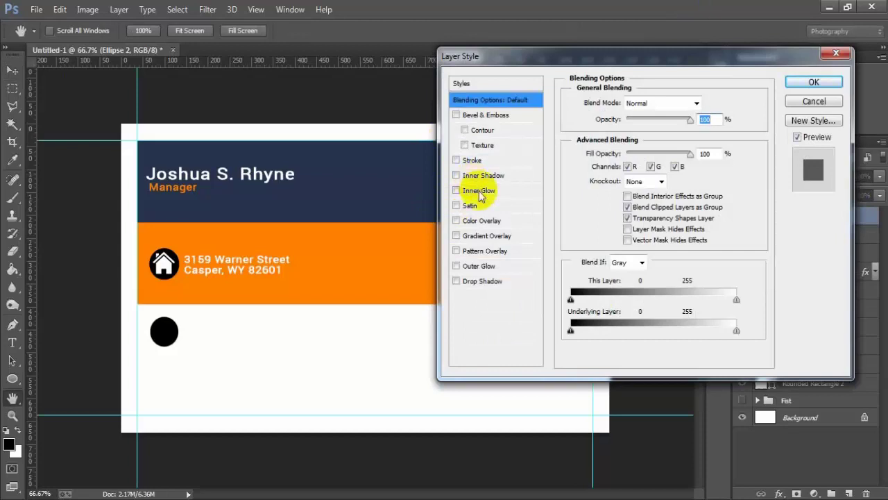
left_click(494, 221)
left_click(702, 104)
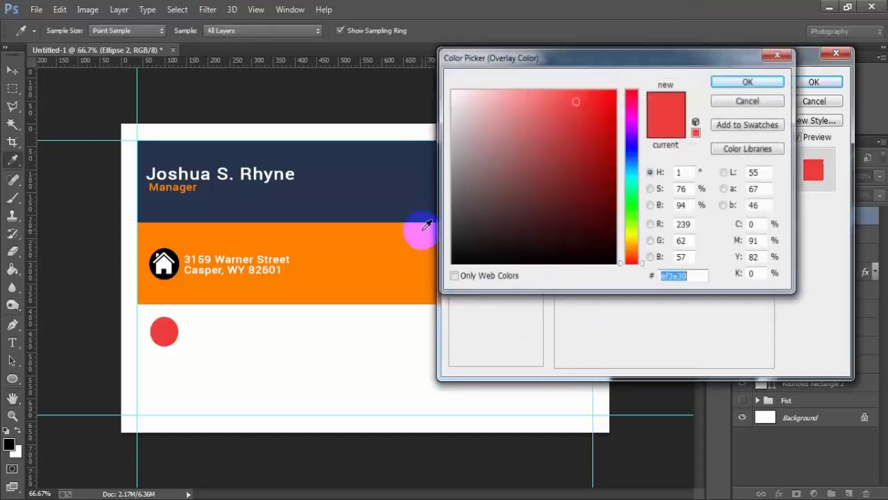
left_click(366, 250)
left_click(740, 82)
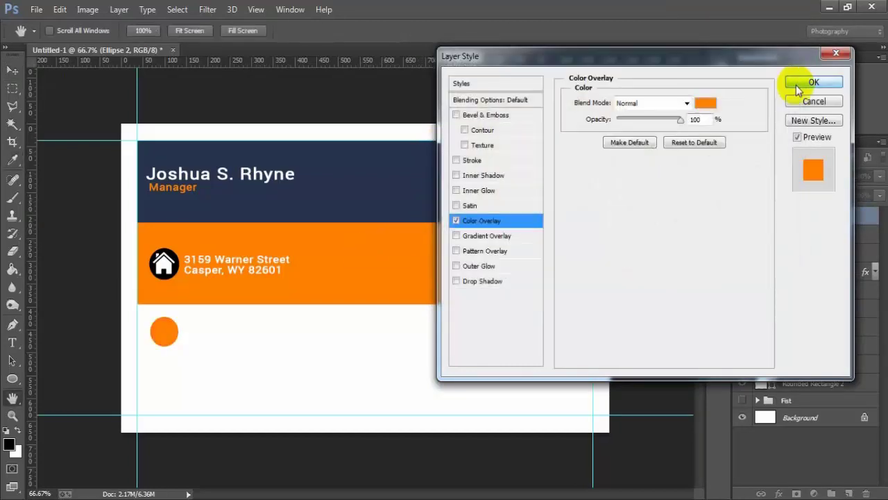
left_click(804, 83)
left_click(874, 218)
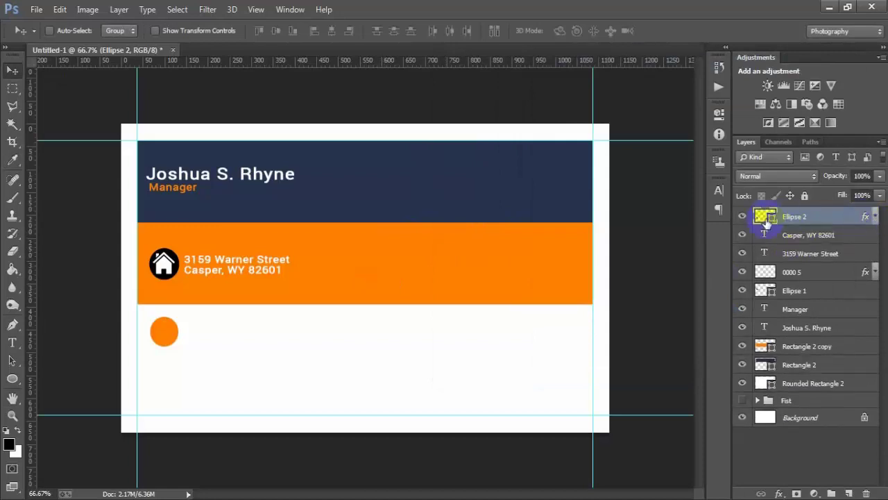
left_click(742, 217)
left_click(742, 216)
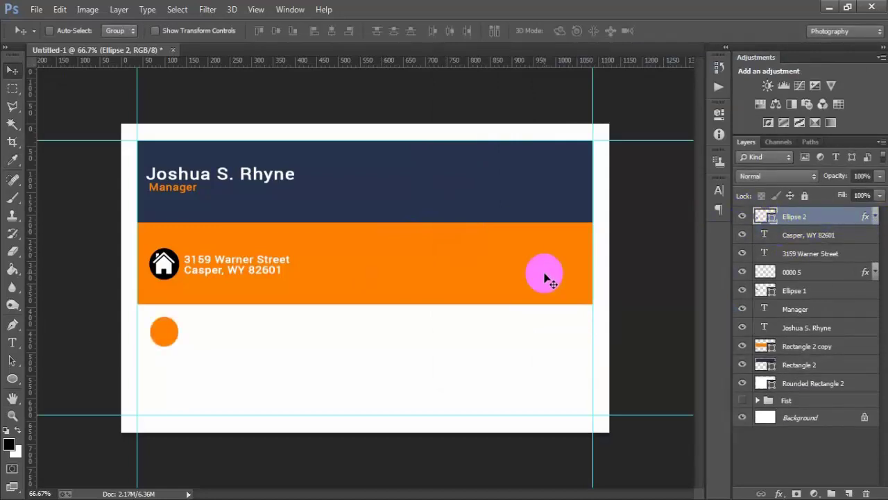
- Duplicate the orange circle twice and nudge all three up and left into a column
key("ctrl+j")
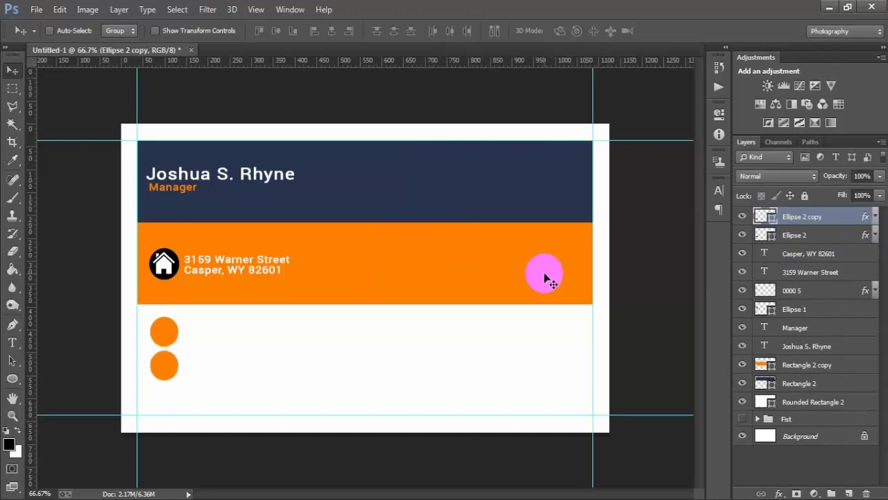
key("ctrl+j")
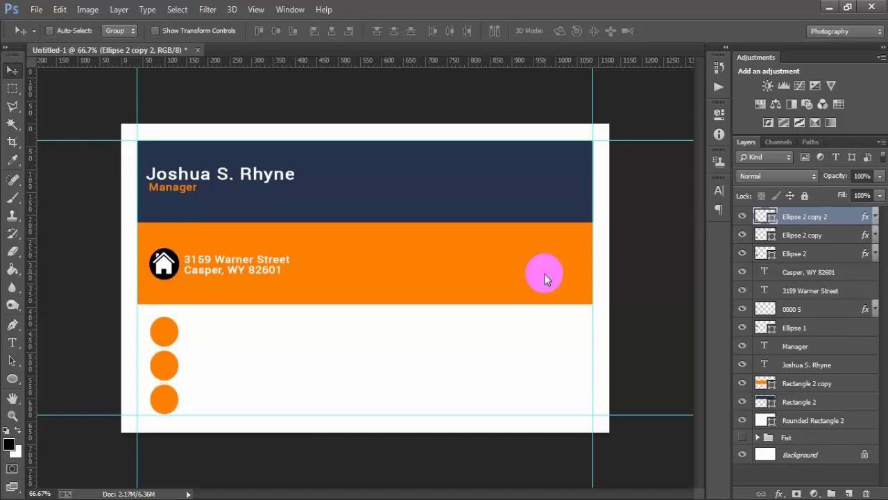
left_click(804, 254, "shift")
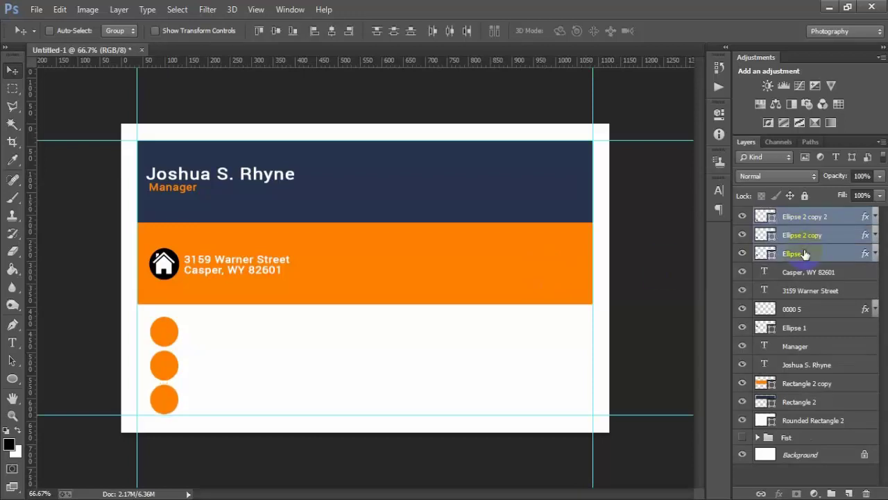
key("Up")
key("Up")
key("Up")
key("Up")
key("Up")
key("Up")
key("Up")
key("Up")
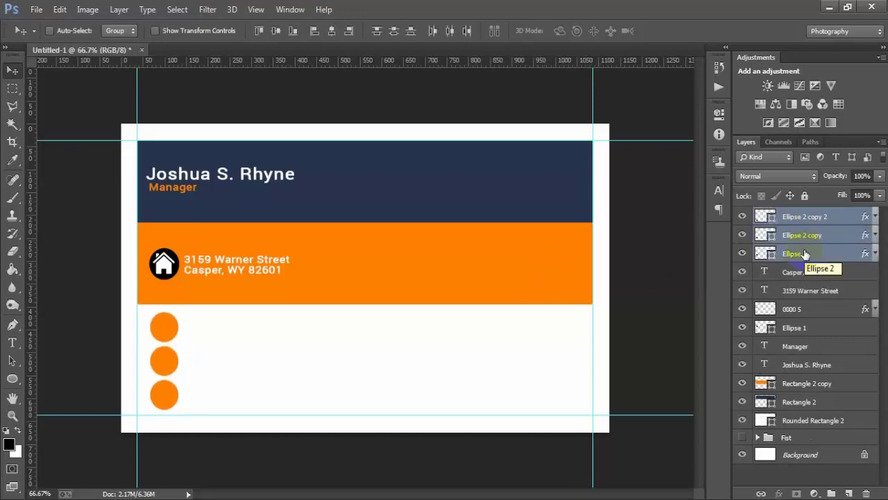
key("Left")
key("Left")
key("Left")
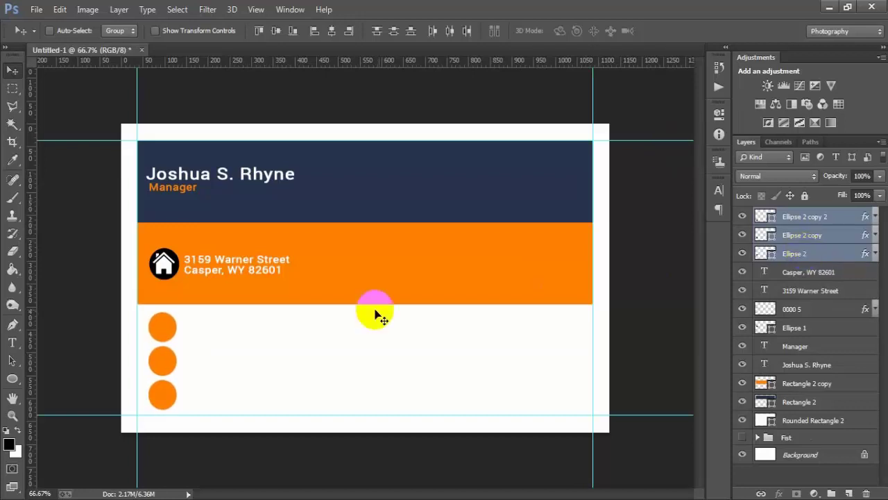
left_click(793, 219)
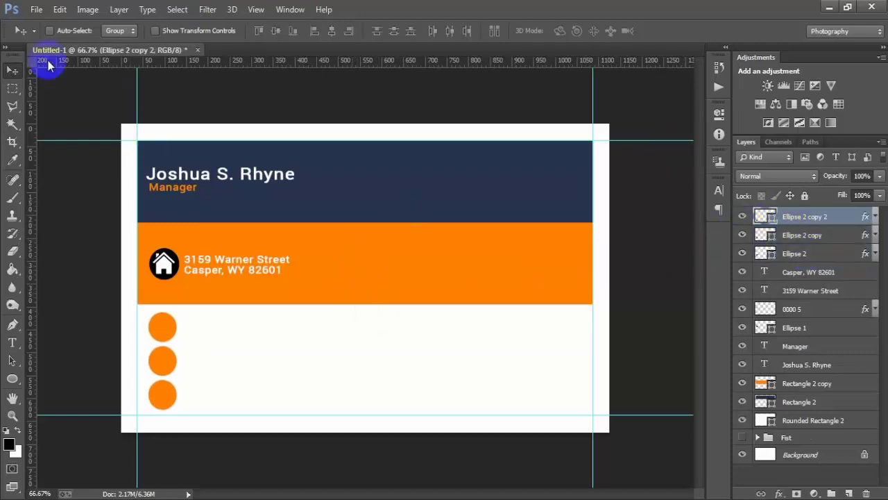
- Place the linked envelope image 0000 6 and scale it into the top orange circle
left_click(34, 11)
left_click(86, 221)
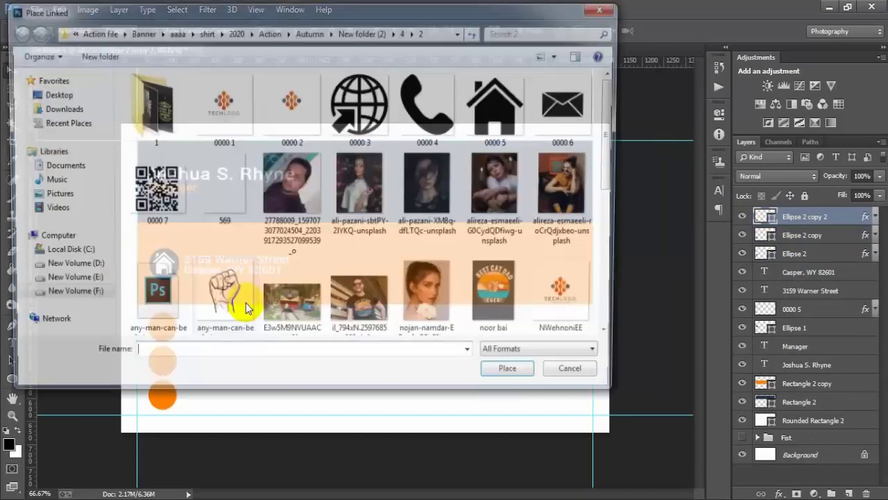
left_click(569, 104)
left_click(525, 377)
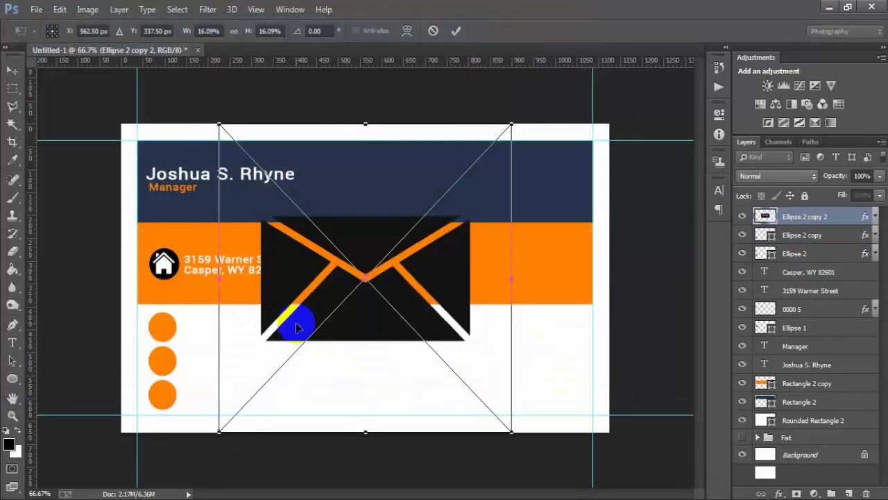
left_click_drag(511, 431, 177, 325)
left_click_drag(194, 356, 177, 340)
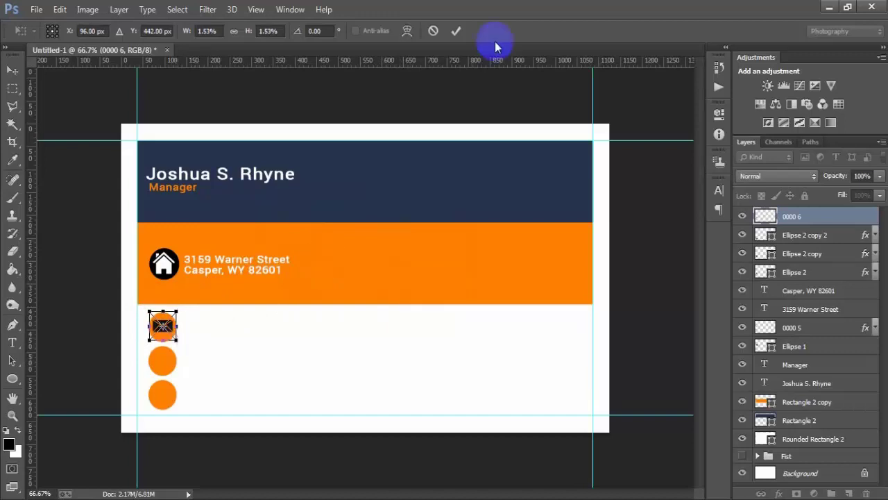
left_click(455, 32)
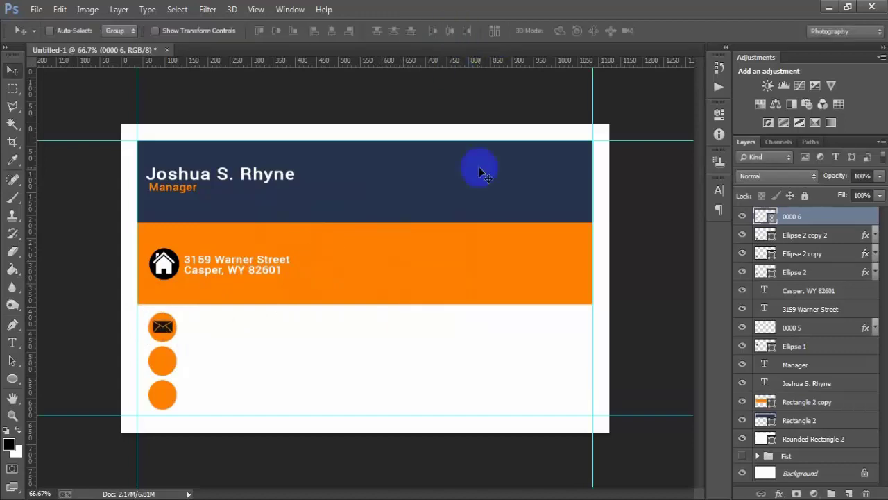
left_click(742, 216)
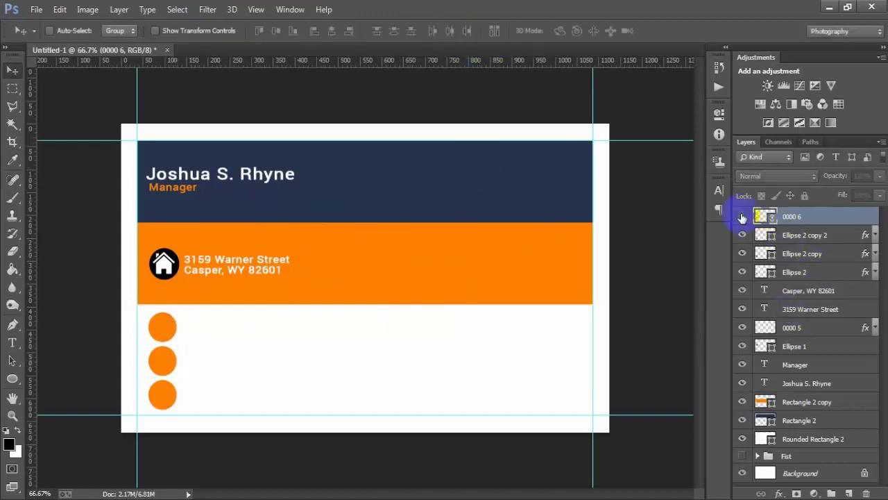
left_click(742, 215)
- Give the envelope icon a white (ffffff) Color Overlay and check the icon layers
double_click(863, 219)
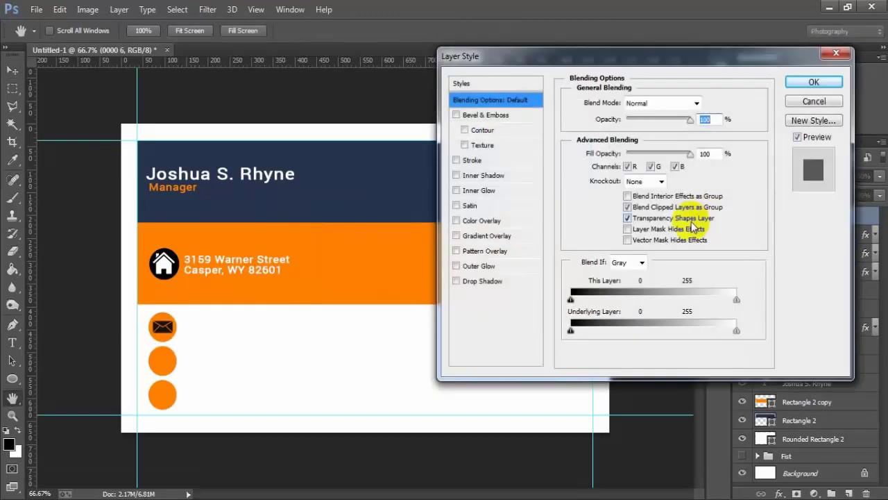
left_click(481, 221)
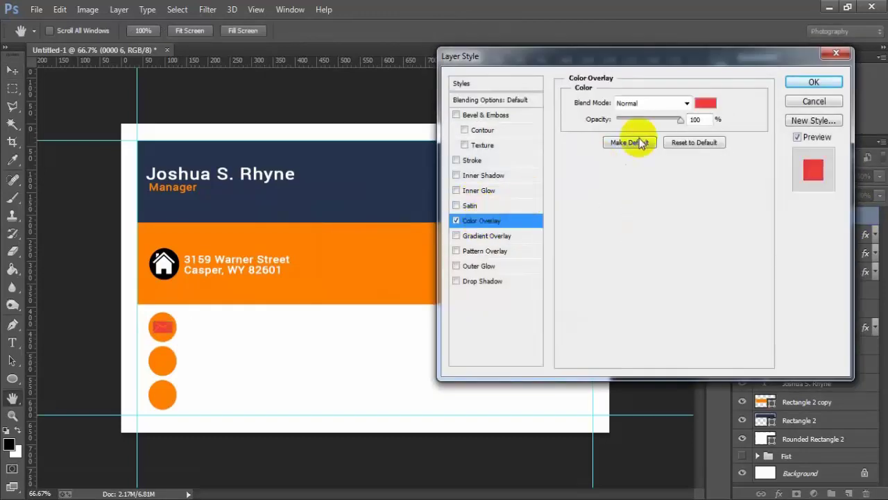
left_click(704, 104)
type("ffffff")
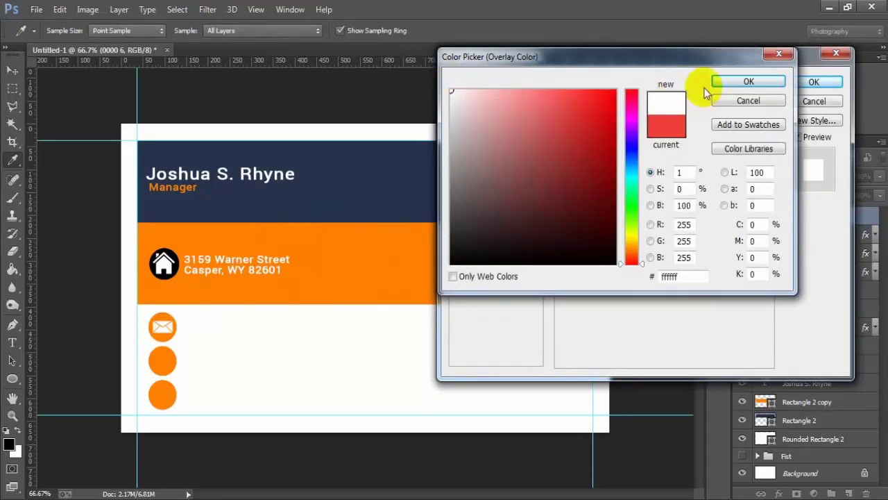
left_click(768, 82)
left_click(811, 84)
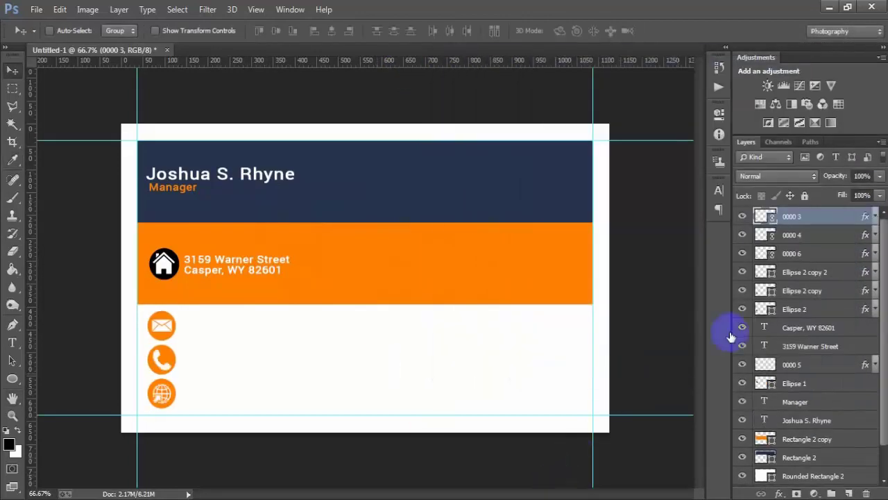
left_click(742, 234)
left_click(741, 236)
left_click(798, 309, "shift")
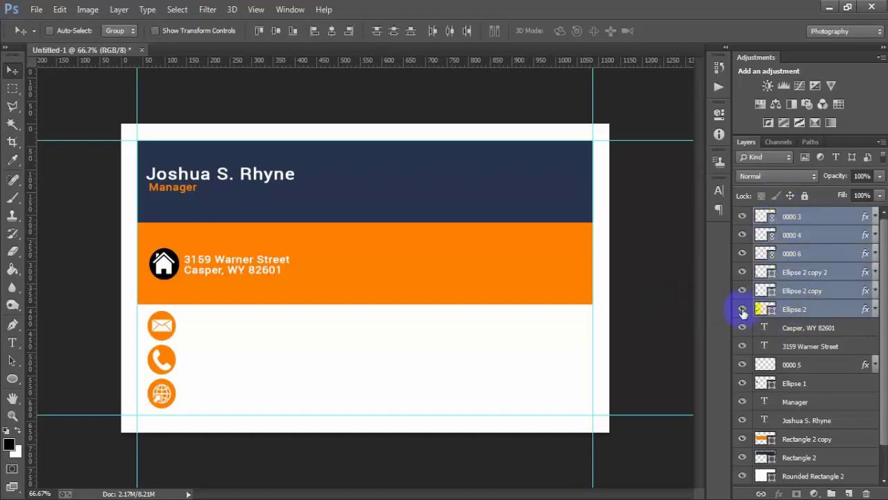
- Toggle each circle and icon layer's visibility to check them, then select globe layer 0000 3
left_click(742, 310)
left_click(742, 309)
left_click(743, 291)
left_click(742, 292)
left_click(744, 274)
left_click(744, 273)
left_click(743, 255)
left_click(744, 254)
left_click(743, 236)
left_click(743, 236)
left_click(742, 217)
left_click(743, 217)
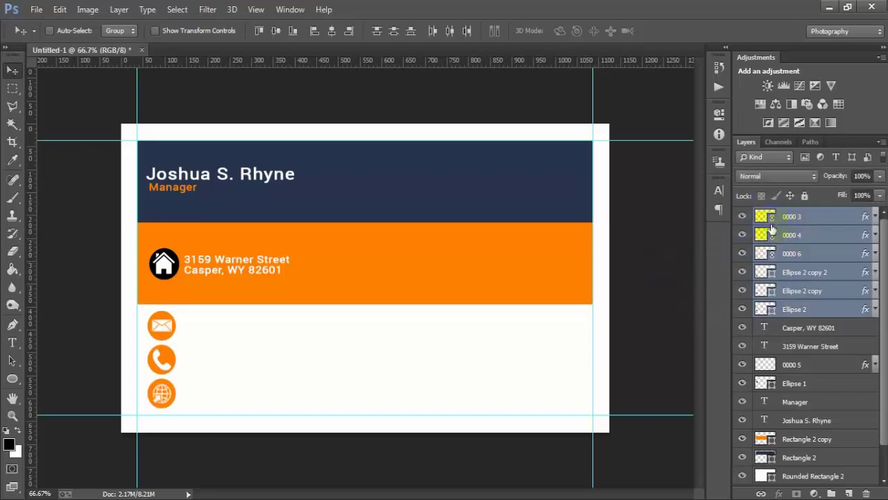
left_click(680, 249)
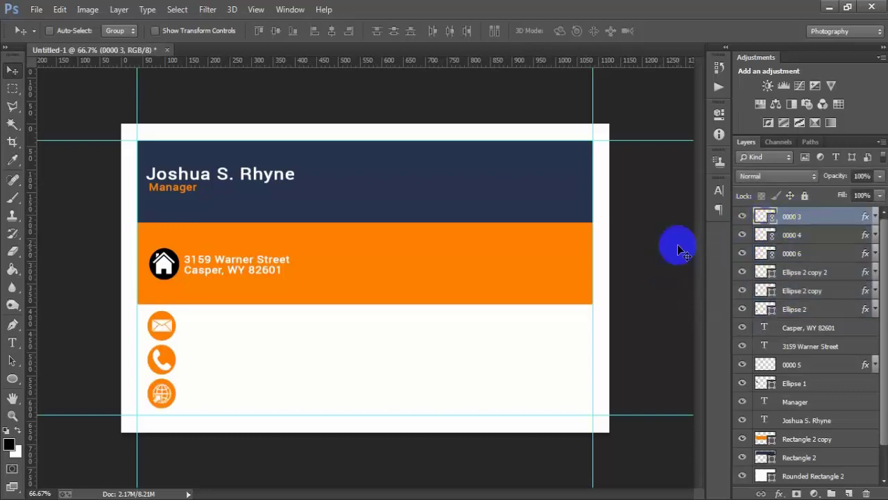
- Start a new text entry on a new layer in the orange band, right of the address
left_click(849, 493)
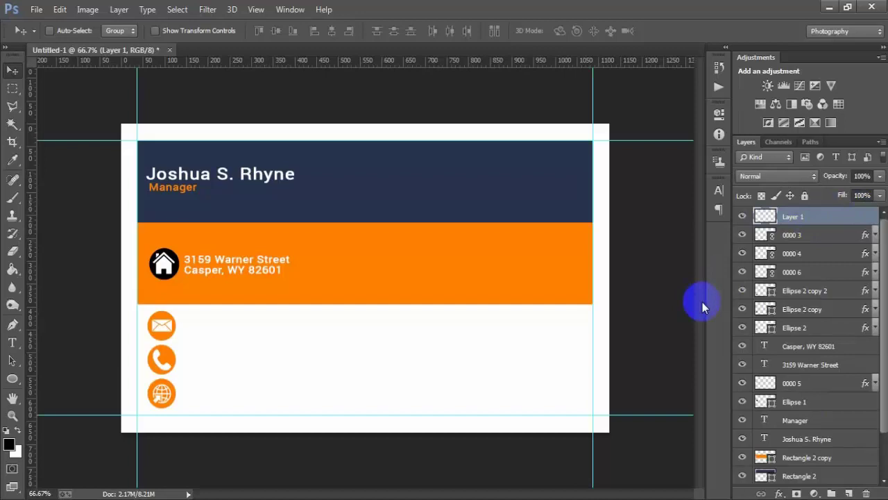
left_click(12, 344)
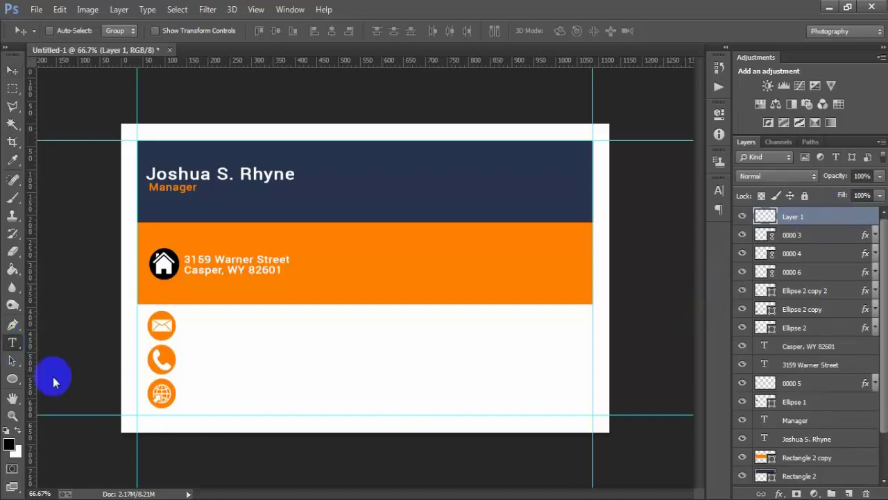
left_click(368, 310)
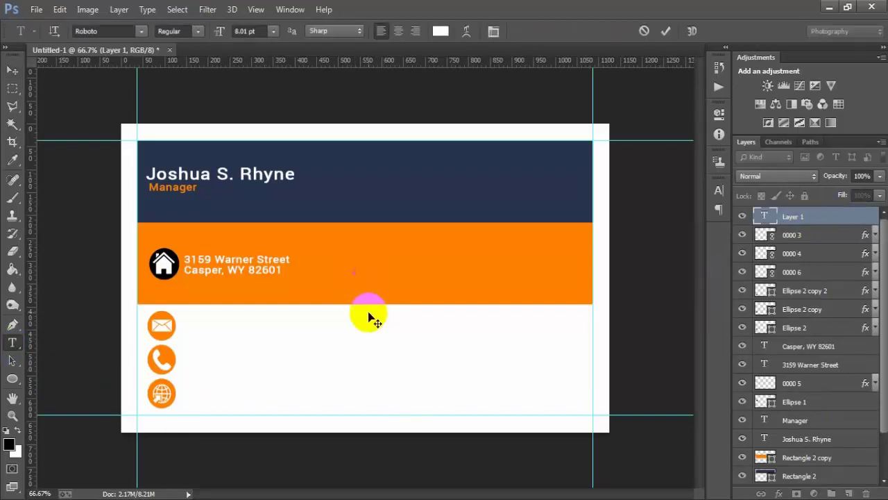
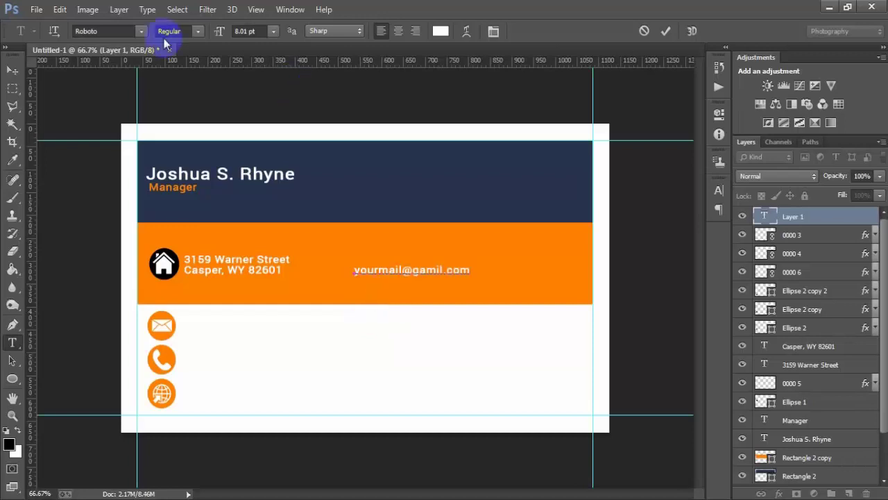
- Commit the email text and set its colour to black (000000) in the Character panel
left_click(13, 70)
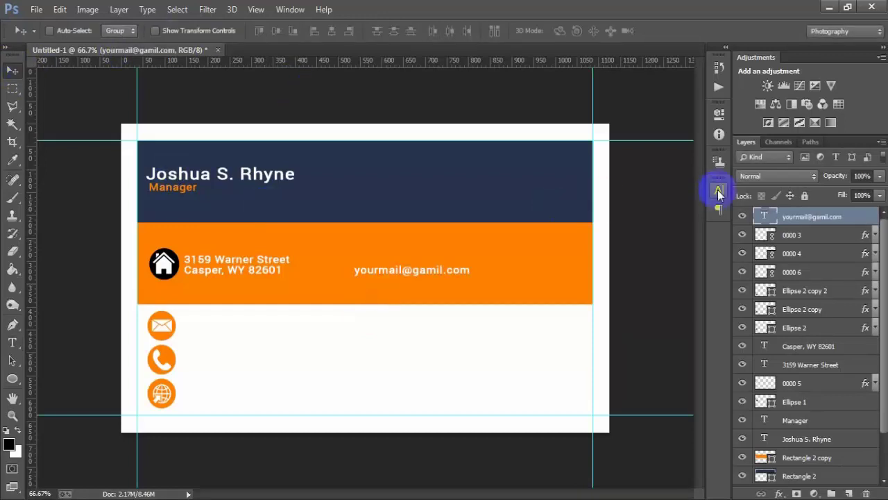
left_click(719, 190)
left_click(678, 269)
left_click_drag(495, 244, 287, 327)
left_click(732, 86)
left_click(618, 208)
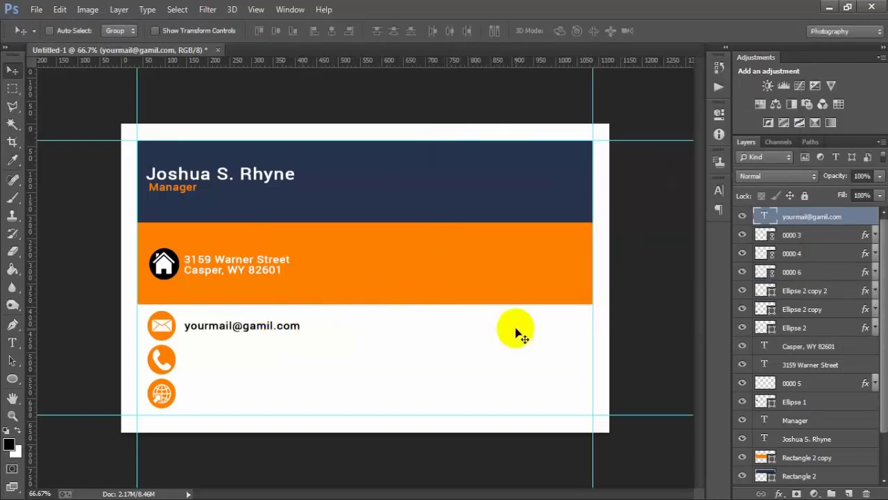
- Nudge the email text up and left beside the envelope icon
key("Left")
key("Left")
key("Left")
key("Left")
key("Left")
key("Left")
key("Left")
key("Left")
key("Left")
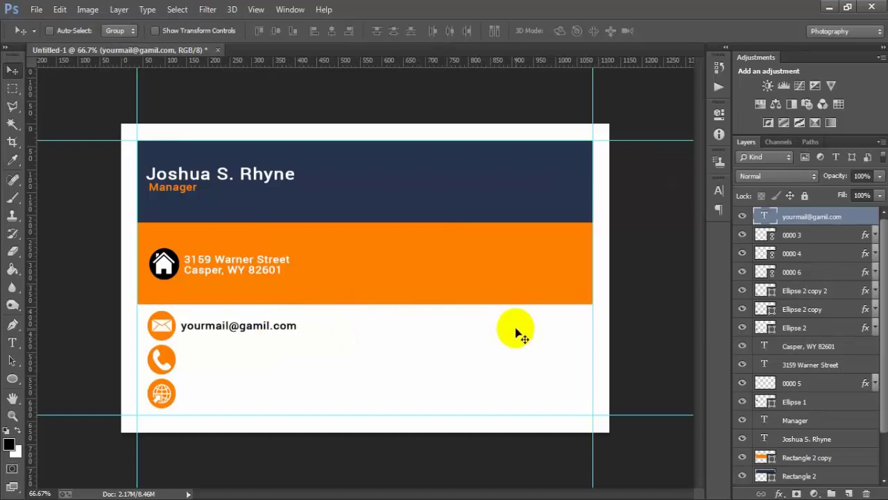
key("Left")
key("Up")
key("Up")
key("Up")
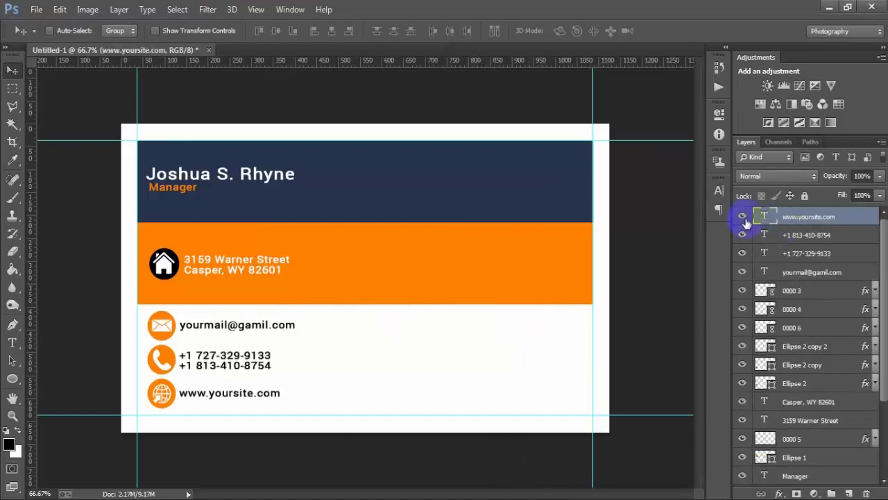
- Check the website and email text, then select every layer from the name to the website
left_click(742, 216)
left_click(742, 216)
left_click(742, 271)
left_click(742, 271)
scroll(810, 412, "down", 1)
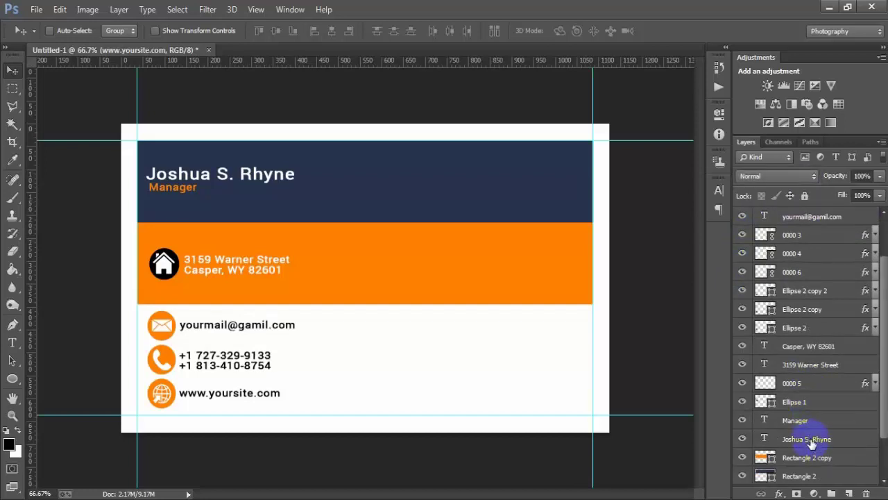
left_click(812, 442, "shift")
scroll(805, 361, "up", 1)
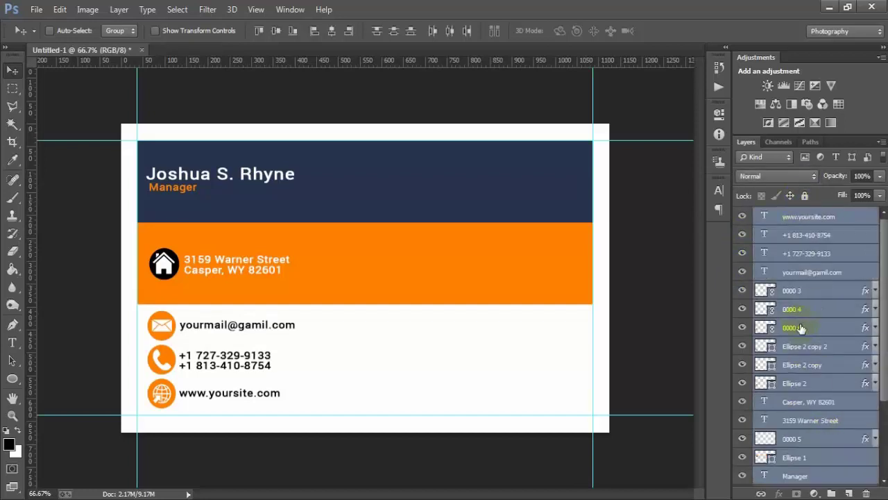
scroll(800, 364, "down", 1)
- Toggle each text, circle and glyph layer's visibility to verify the selection
left_click(743, 419)
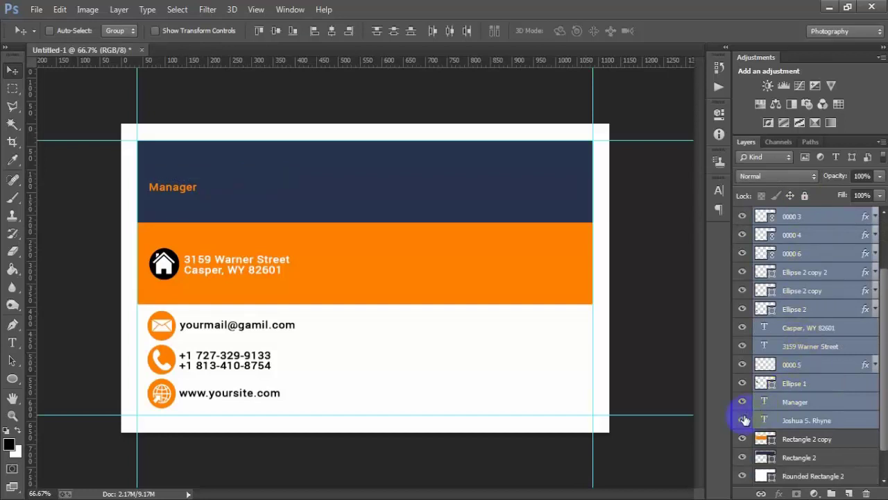
left_click(742, 418)
left_click(742, 383)
left_click(742, 383)
left_click(743, 364)
left_click(742, 364)
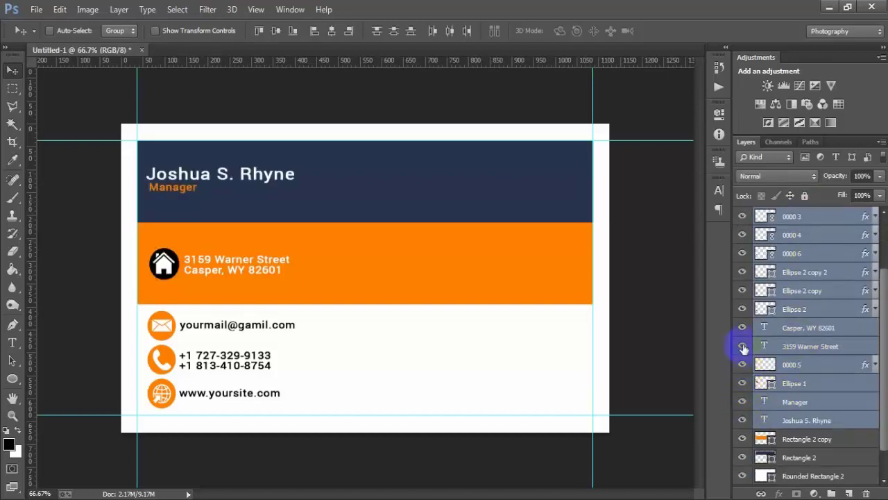
left_click(743, 345)
left_click(743, 346)
left_click(743, 329)
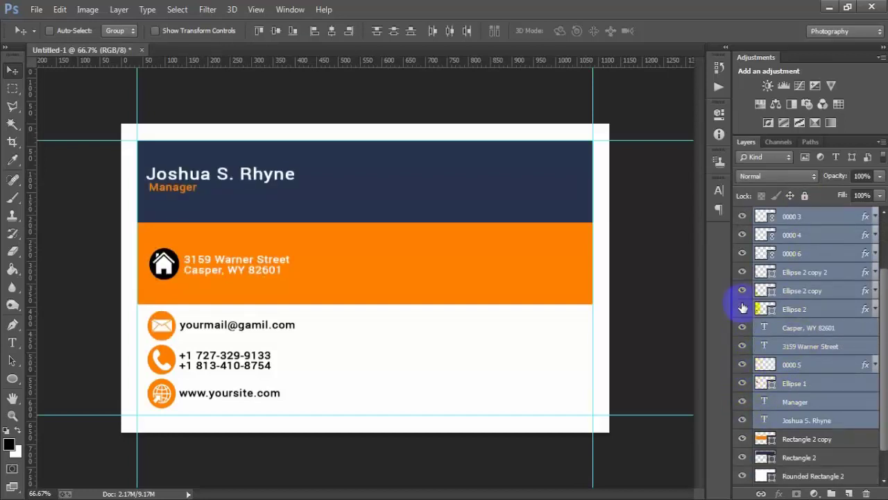
left_click(742, 290)
left_click(742, 290)
left_click(743, 272)
left_click(742, 272)
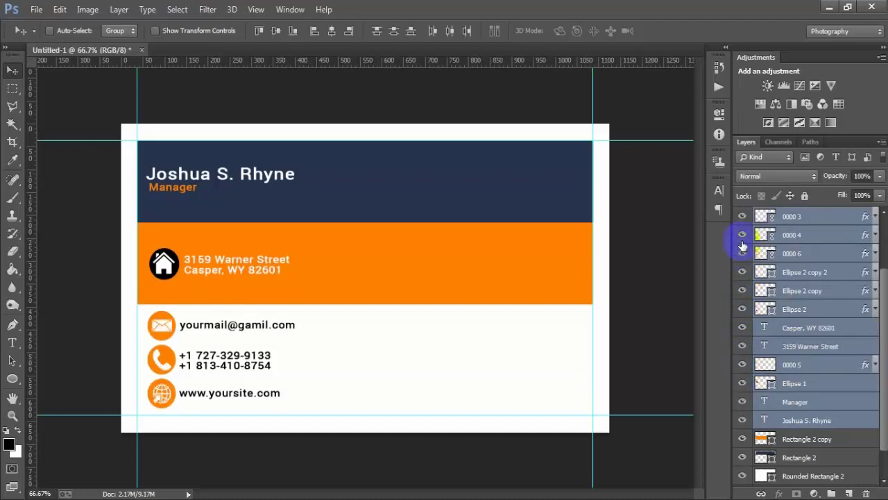
left_click(742, 236)
scroll(791, 286, "up", 2)
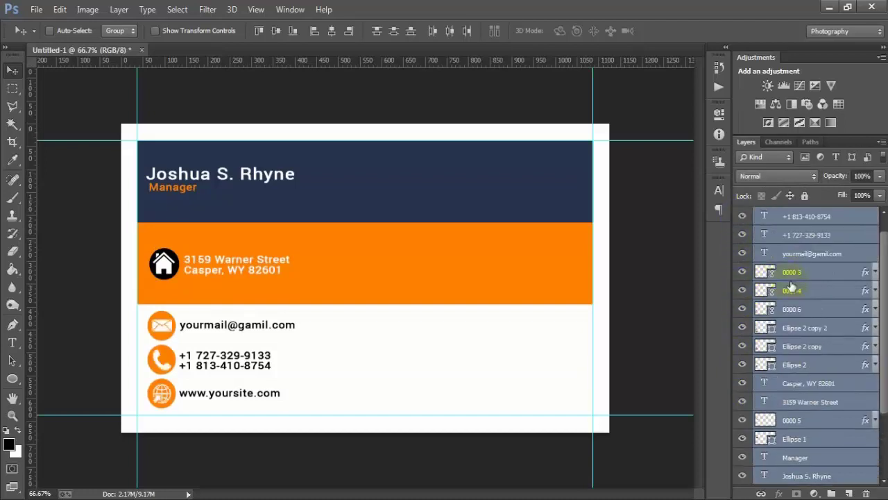
left_click(740, 254)
left_click(740, 254)
left_click(743, 236)
left_click(743, 235)
left_click(743, 216)
left_click(742, 216)
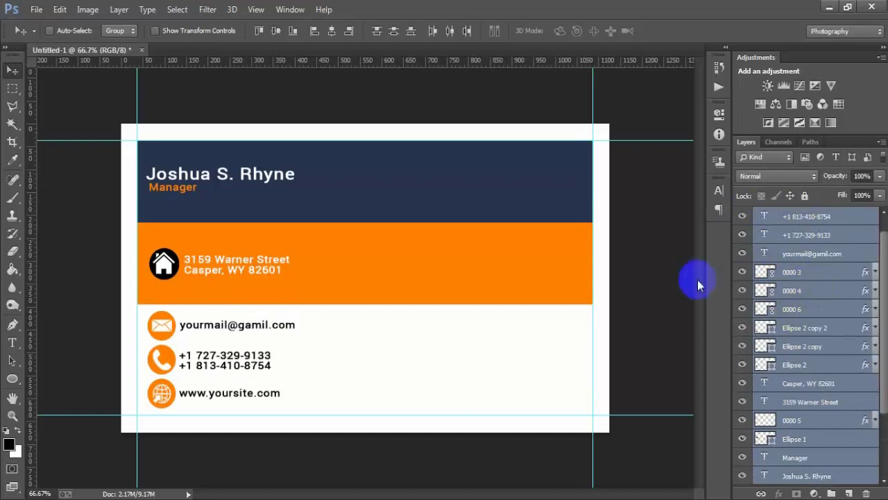
- Group the selected text and icon layers with Ctrl+G and check the group
key("ctrl+g")
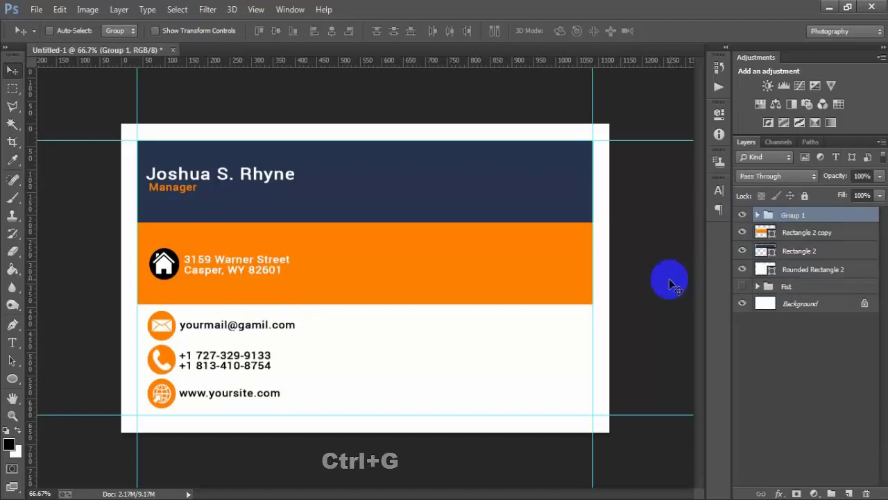
left_click(742, 215)
left_click(742, 215)
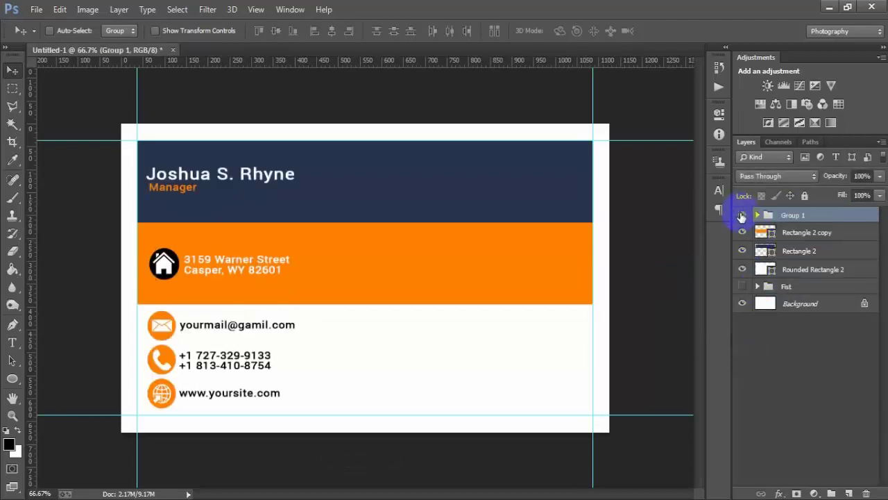
- Rasterize the orange band layer, Rectangle 2 copy
left_click(743, 215)
left_click(742, 217)
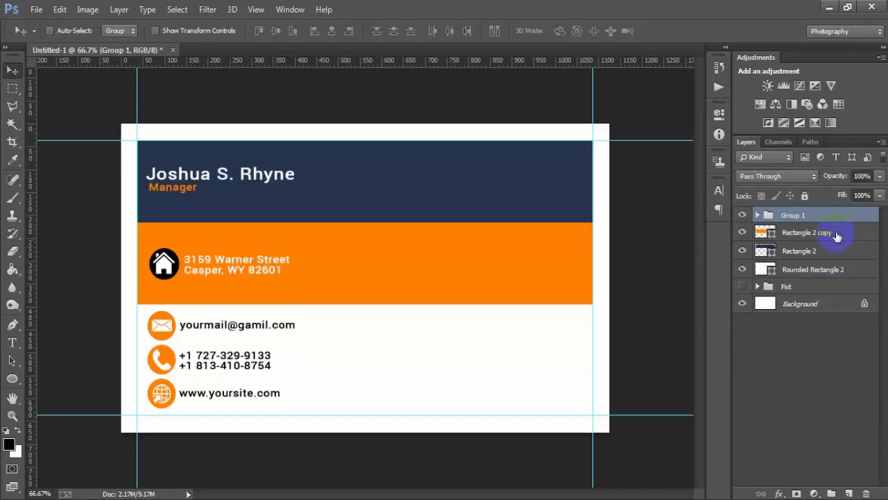
left_click(837, 234)
left_click(743, 232)
left_click(742, 232)
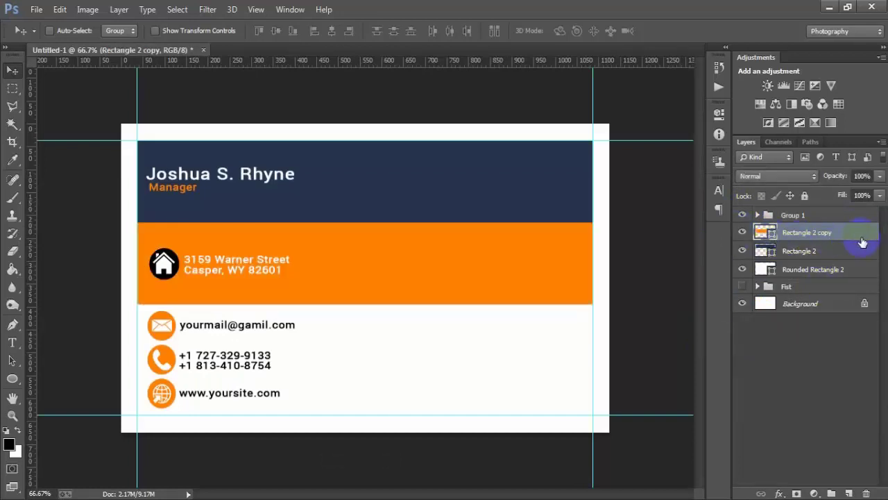
right_click(861, 242)
left_click(617, 192)
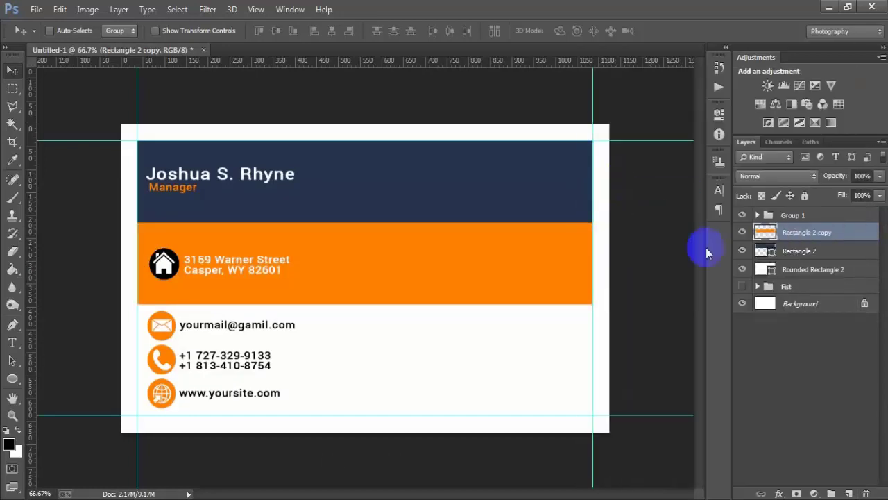
- Rasterize the navy band layer, Rectangle 2
left_click(795, 251)
left_click(743, 251)
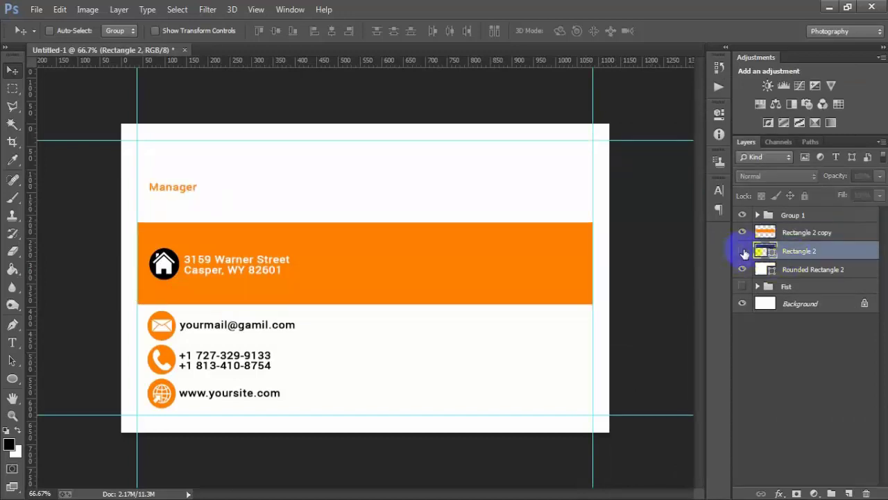
left_click(743, 251)
left_click(742, 252)
left_click(743, 251)
right_click(858, 258)
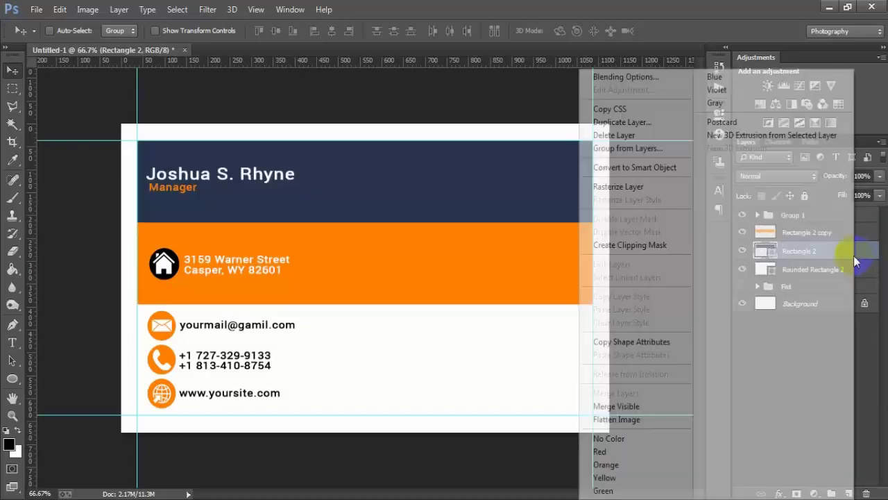
left_click(618, 186)
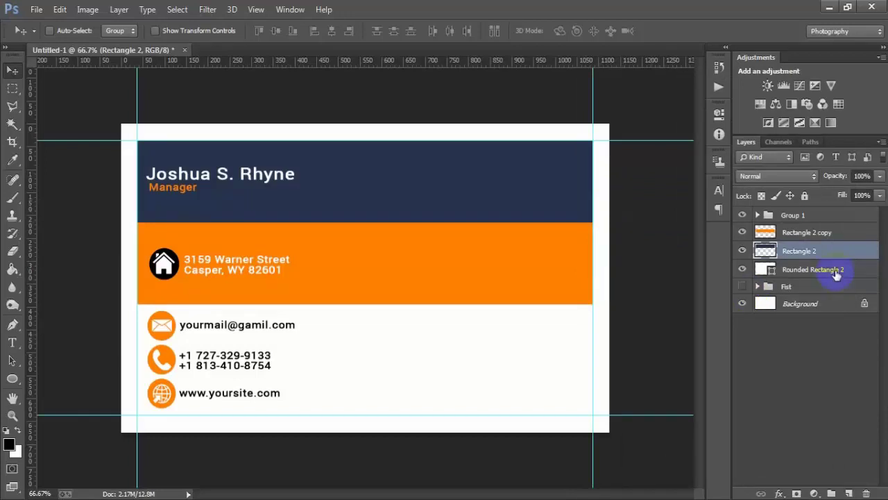
- Rasterize the rounded card shape layer, Rounded Rectangle 2
left_click(837, 270)
left_click(744, 270)
left_click(745, 270)
left_click(745, 270)
left_click(745, 270)
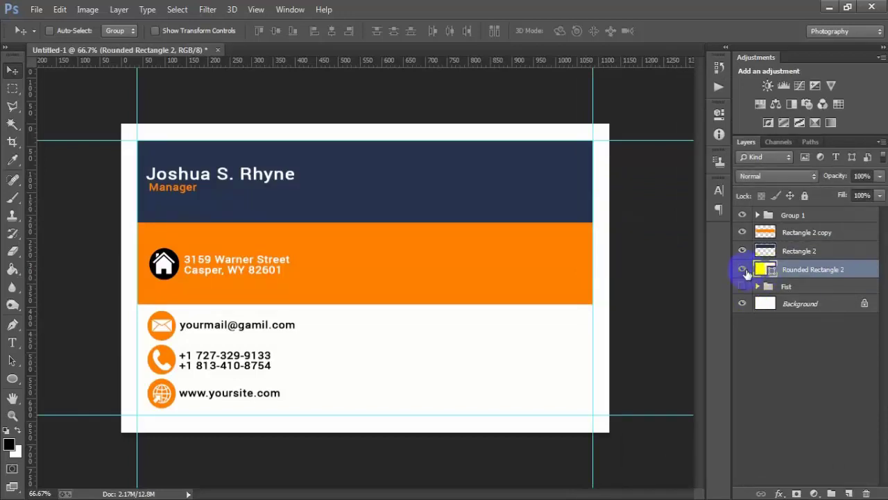
right_click(869, 270)
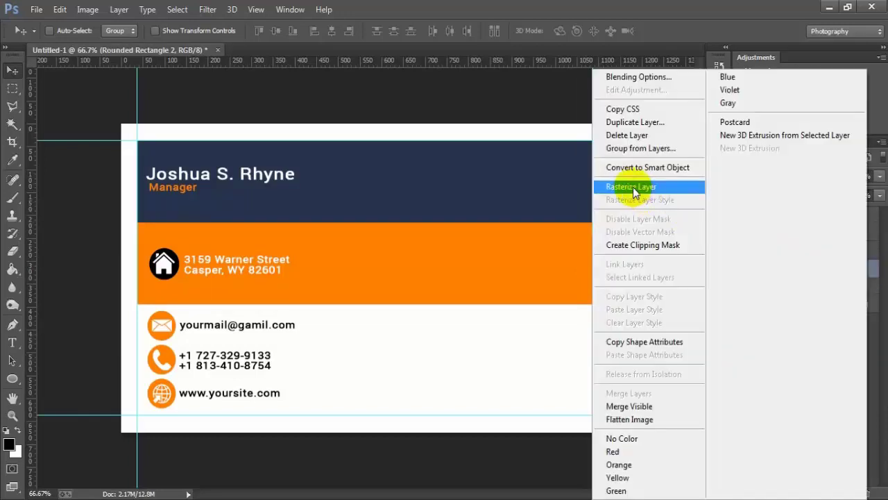
left_click(632, 186)
- Toggle the orange band and select each band layer in turn to check them
left_click(847, 233)
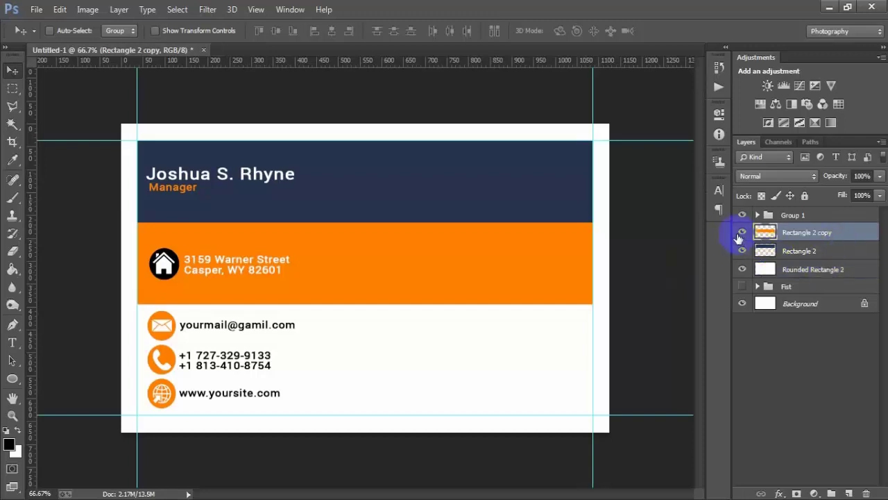
left_click(742, 233)
left_click(742, 234)
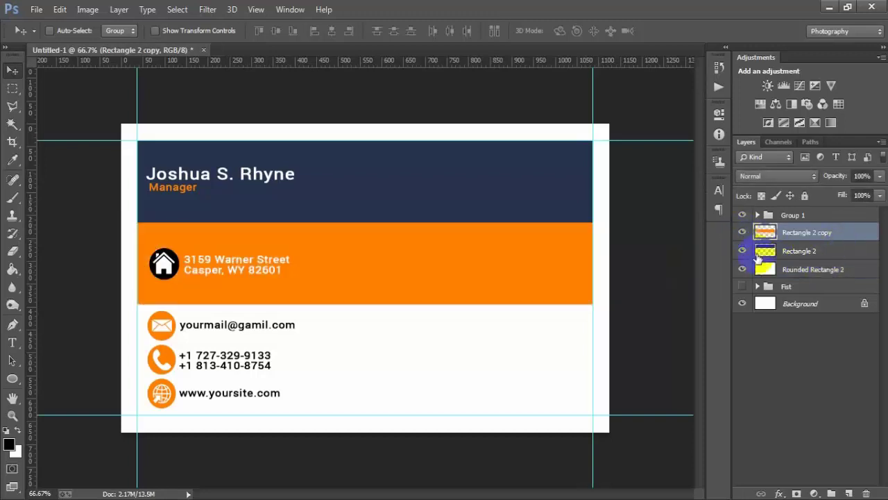
left_click(770, 251)
left_click(853, 271)
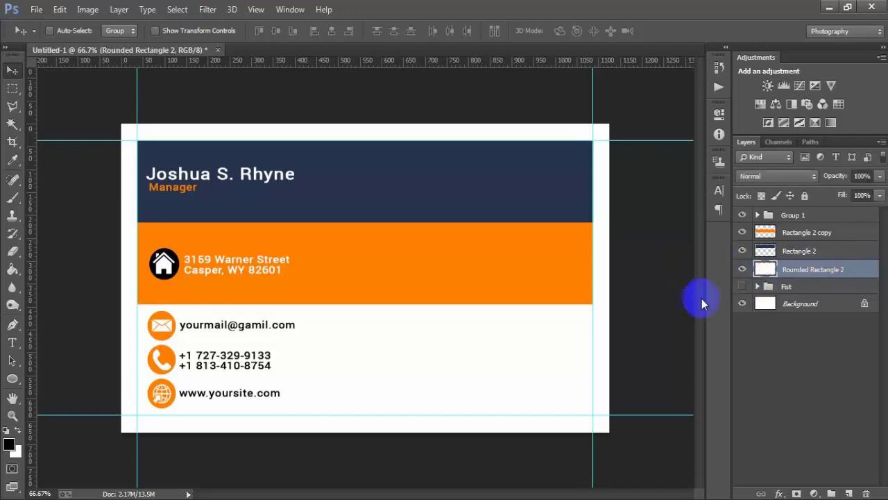
- Load the rounded card outline as a selection and mask the navy band to it
left_click(766, 274, "ctrl")
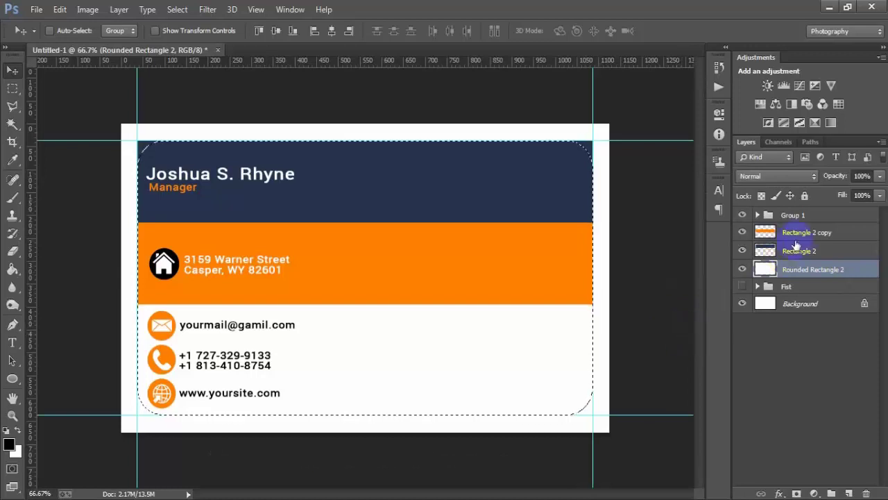
left_click(816, 235)
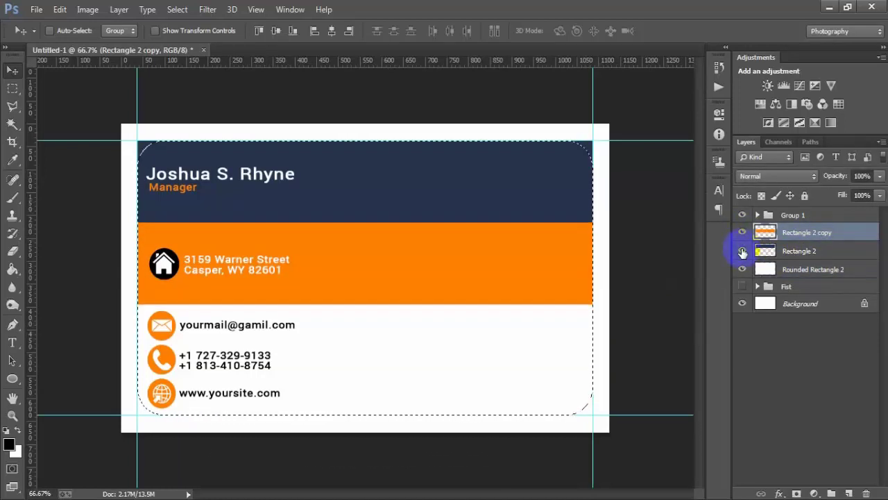
left_click(741, 254)
left_click(741, 254)
left_click(742, 254)
left_click(743, 254)
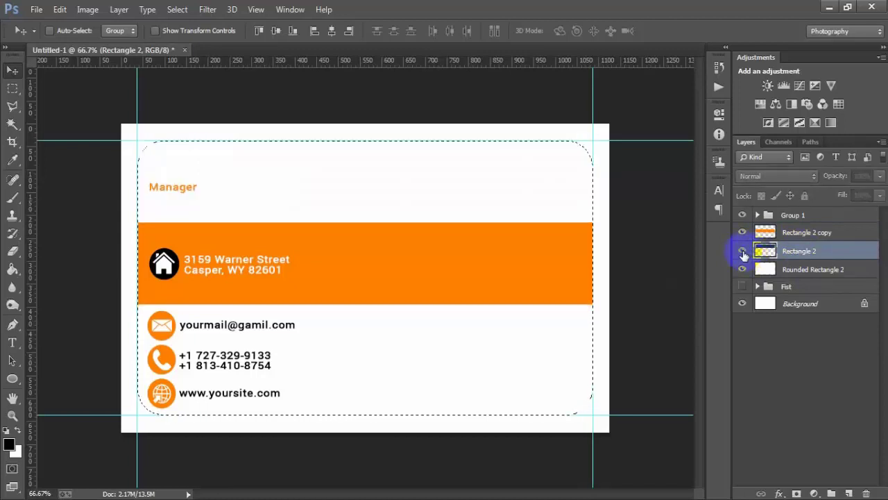
left_click(742, 255)
left_click(743, 255)
left_click(743, 255)
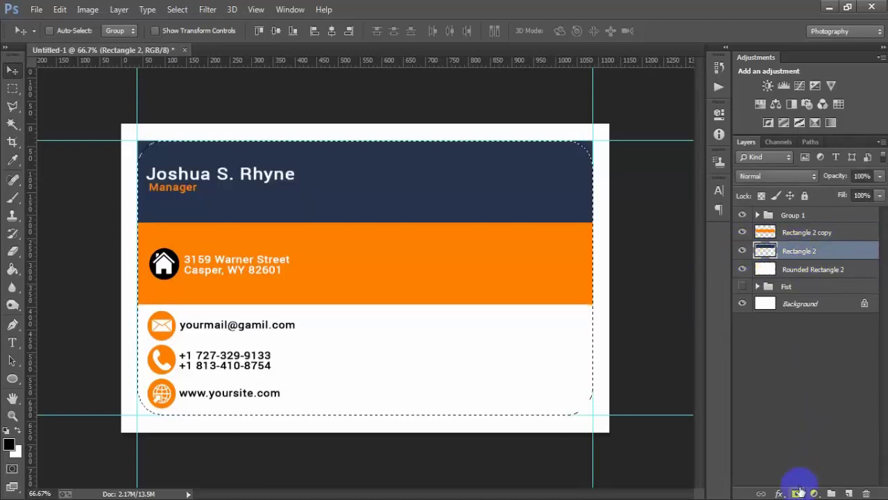
left_click(796, 493)
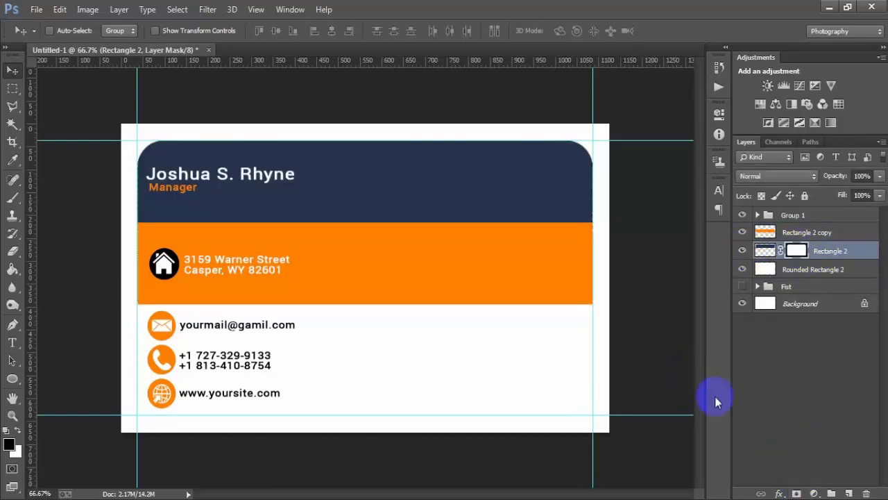
- Apply Rectangle 2's layer mask permanently
left_click(799, 247)
right_click(800, 254)
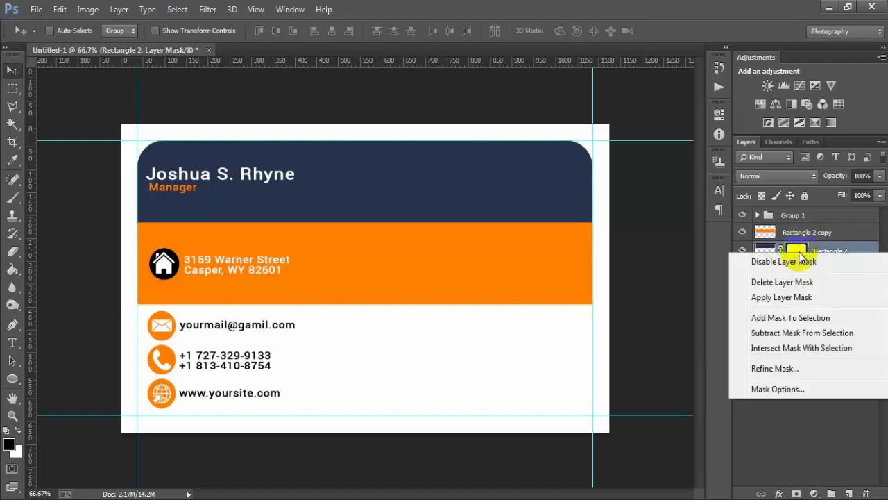
left_click(783, 298)
- Check the band layers' visibility, then select Rectangle 2 copy through Rounded Rectangle 2
left_click(742, 231)
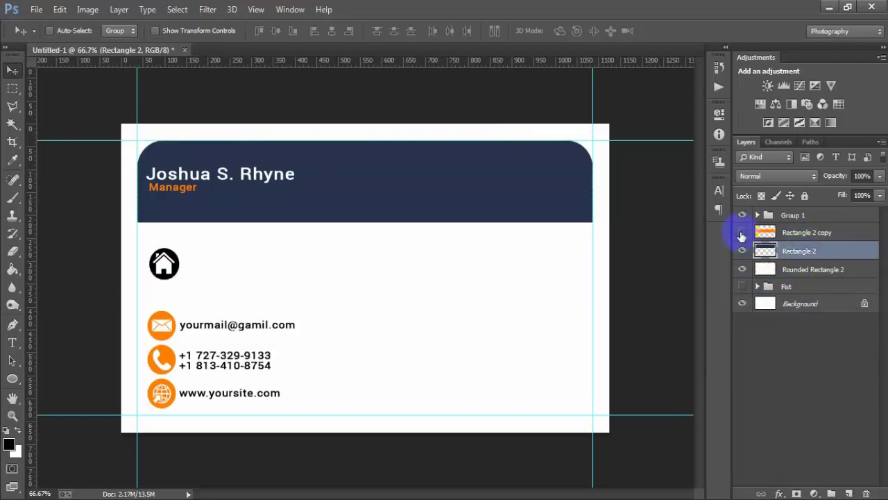
left_click(742, 232)
left_click(743, 250)
left_click(742, 251)
left_click(742, 270)
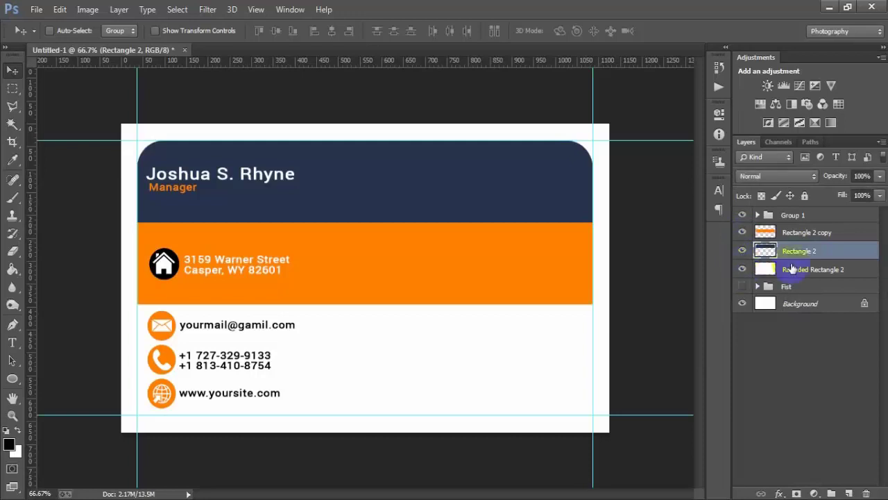
left_click(793, 236)
left_click(796, 276, "shift")
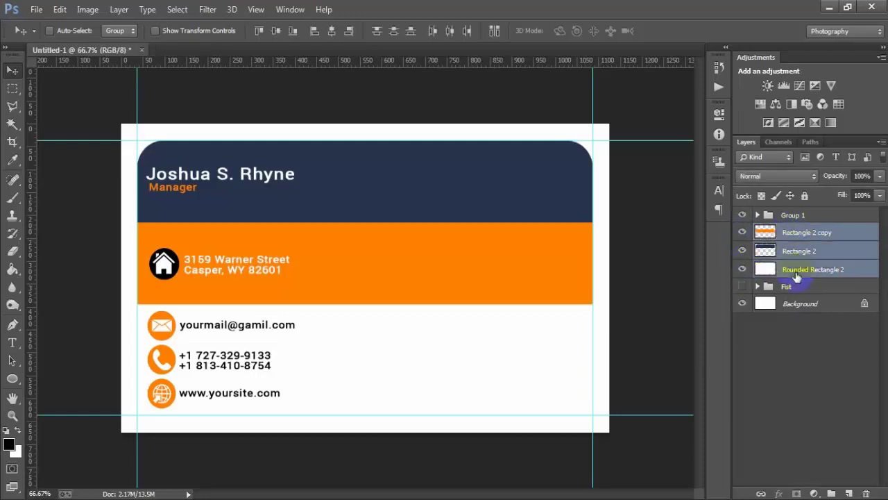
- Group the three band layers and name the group '2nd'
left_click(743, 270)
key("ctrl+g")
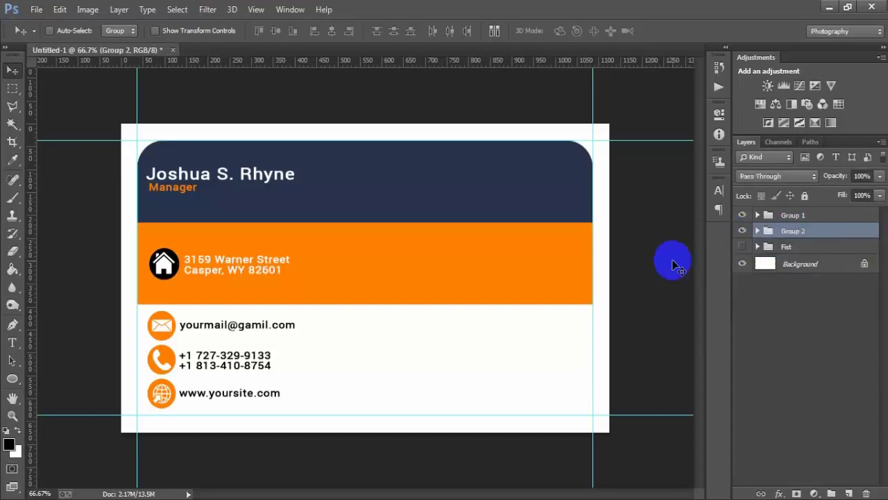
left_click(645, 316)
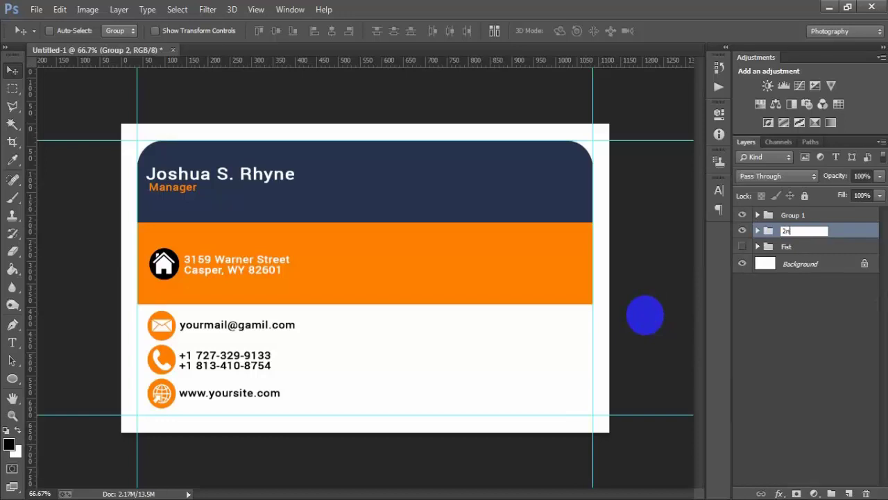
type("d")
key("Return")
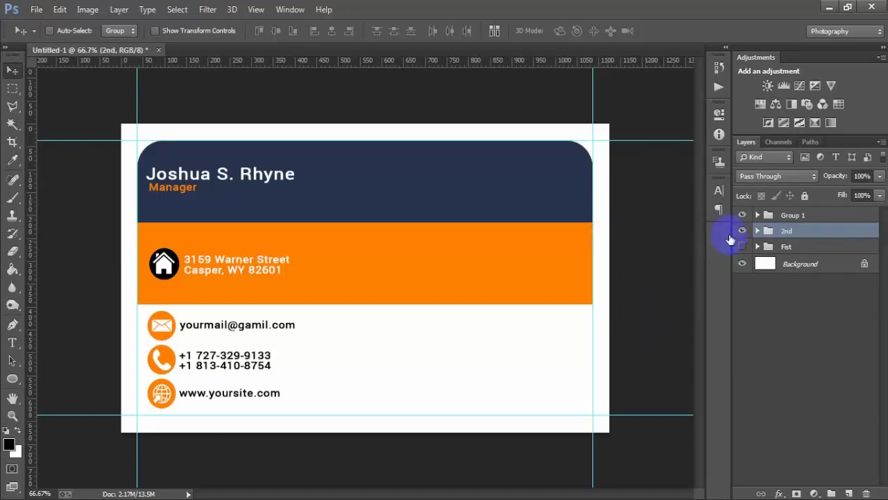
- Toggle the 2nd group and Group 1 visibility to check their contents
left_click(742, 230)
left_click(742, 231)
left_click(814, 218)
left_click(741, 215)
left_click(742, 215)
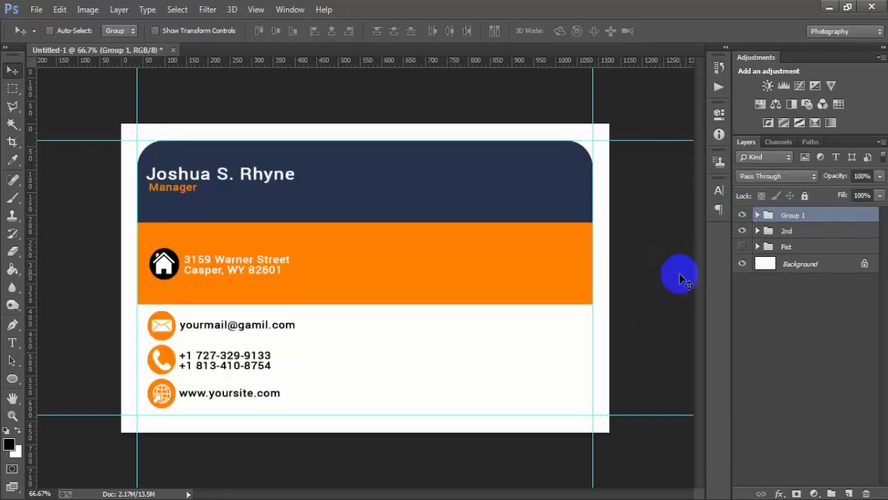
- On a new layer, draw a rounded square at the right of the navy header
left_click(849, 494)
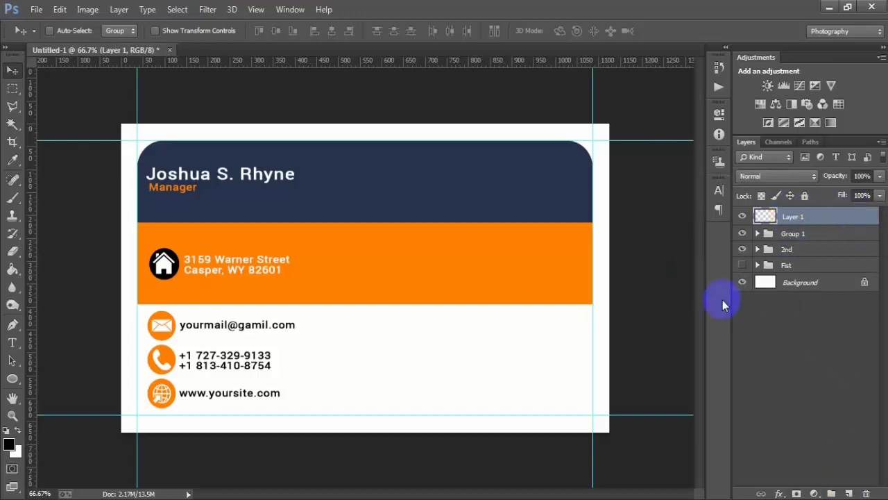
left_click(11, 379)
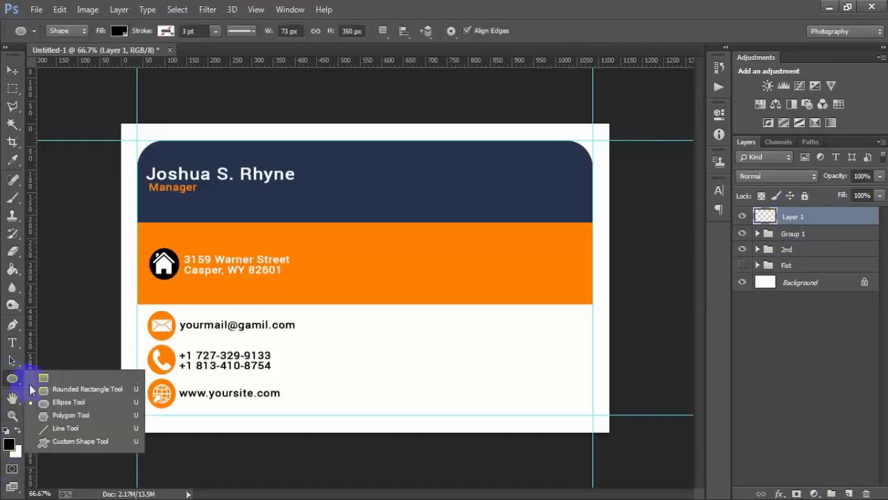
left_click(76, 397)
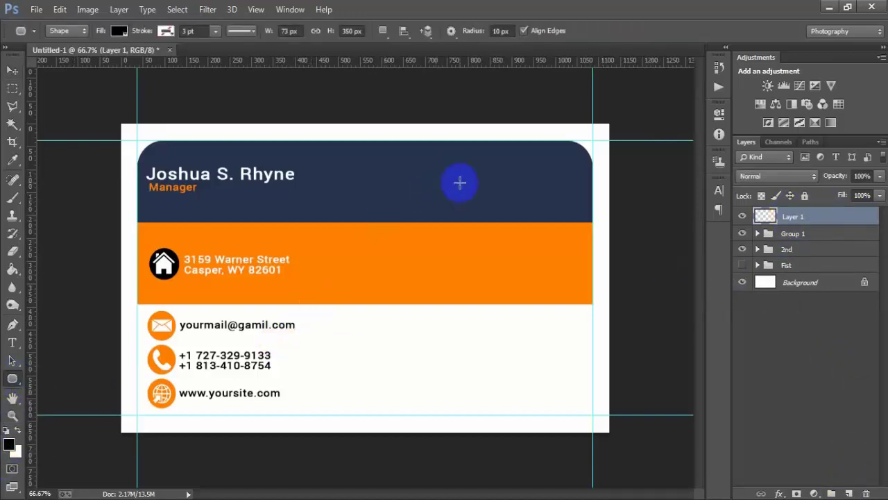
left_click_drag(461, 172, 543, 323)
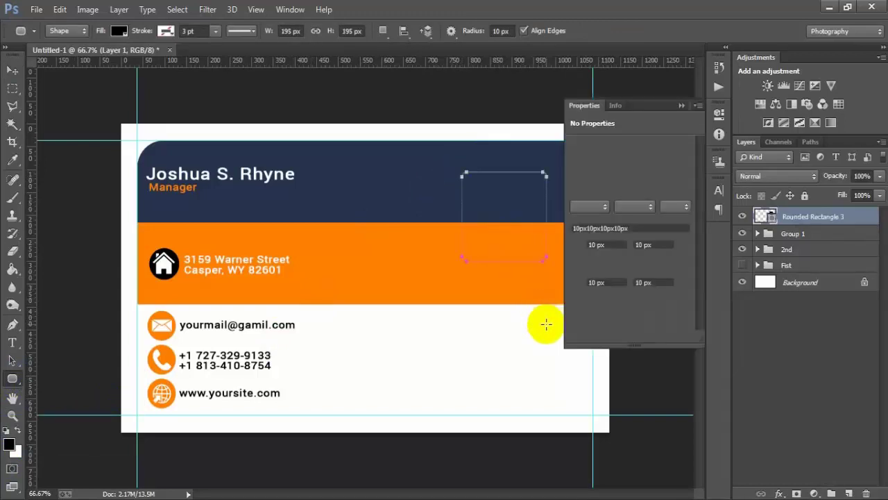
- Give the square 21 px corner radius, no fill, an orange outline and 188 px height
left_click_drag(578, 244, 587, 245)
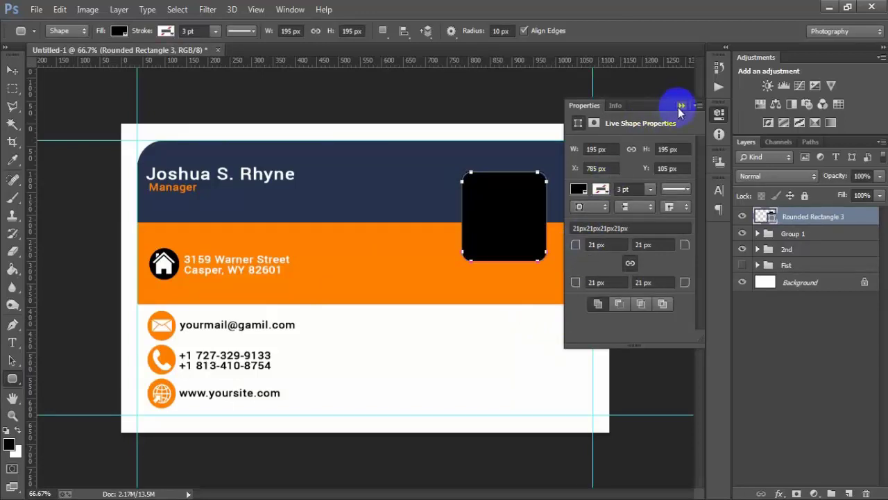
left_click(576, 190)
left_click(588, 216)
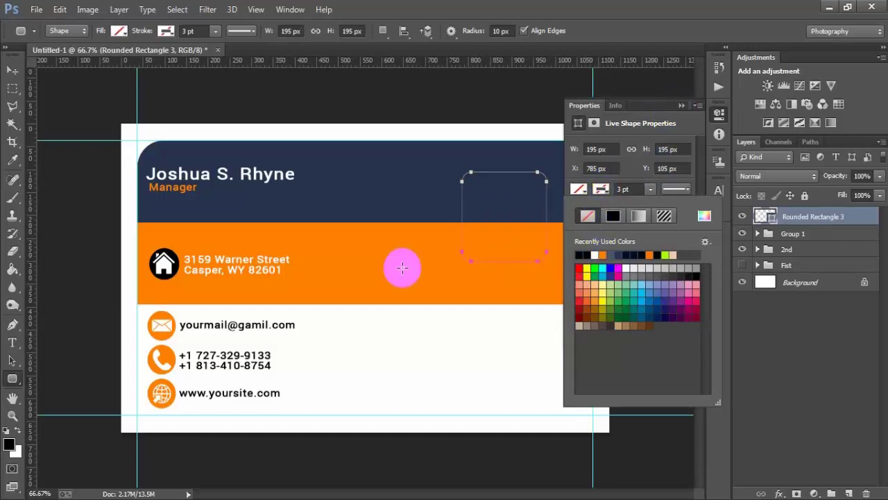
left_click(704, 217)
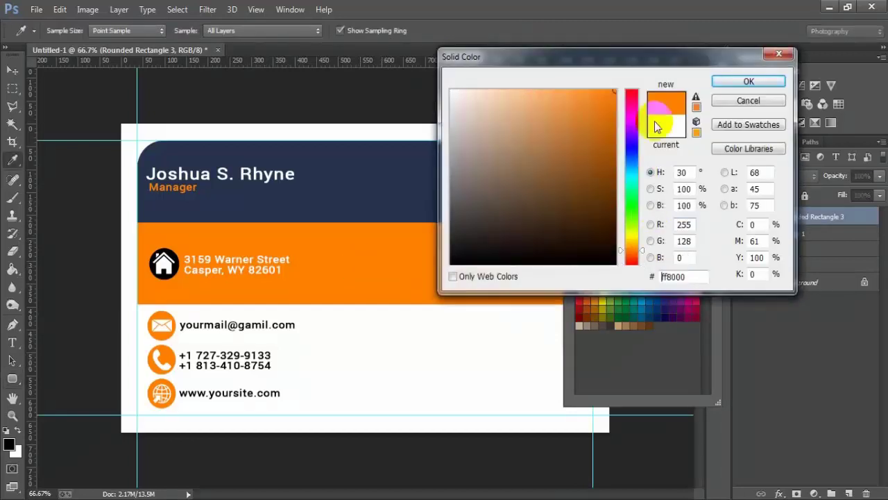
left_click(728, 82)
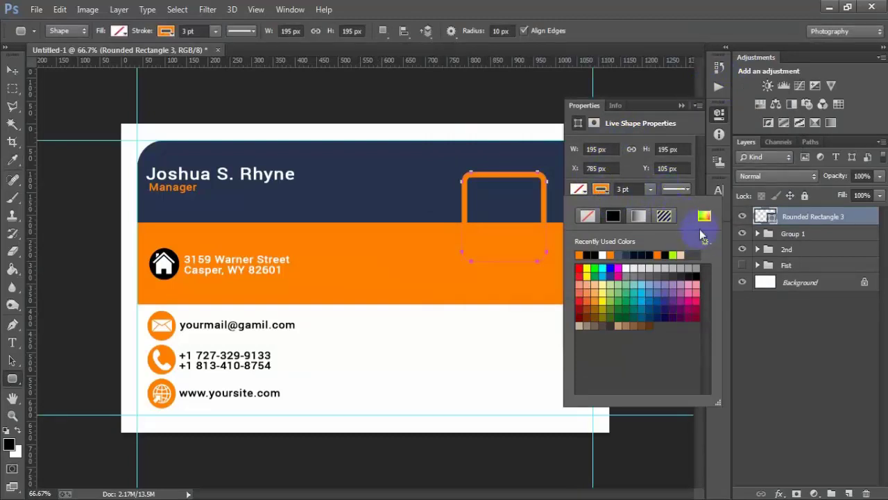
left_click(664, 188)
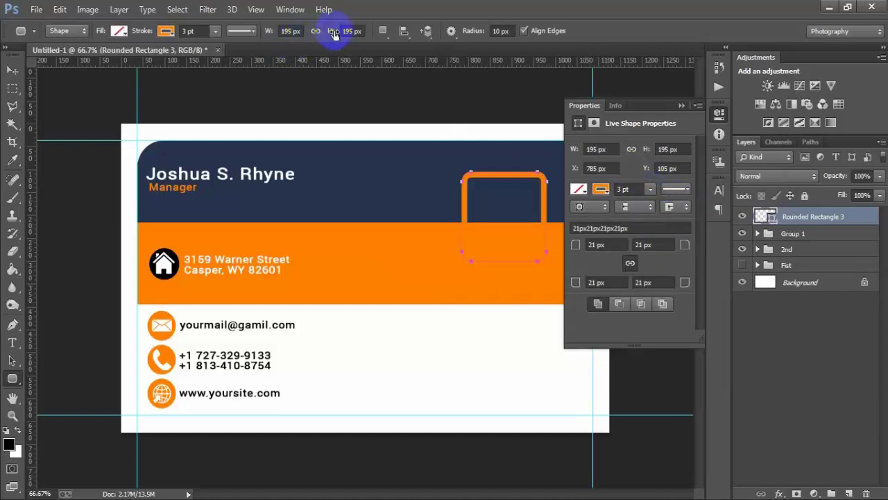
key("Return")
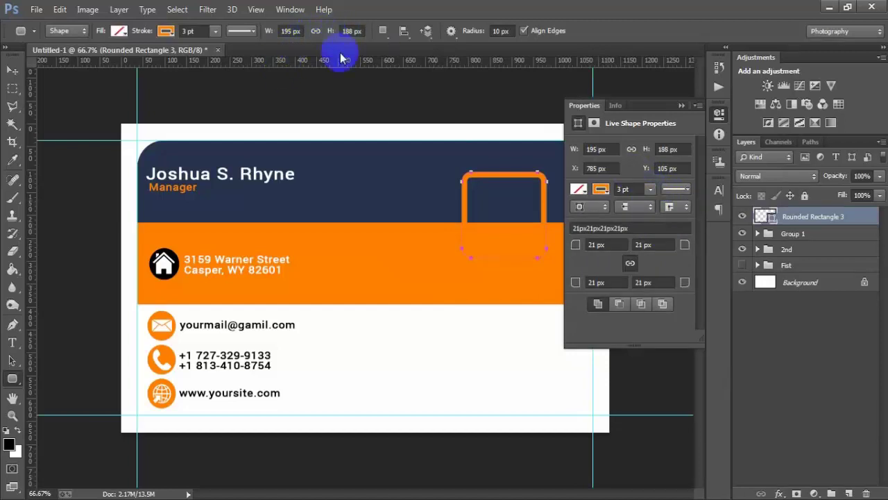
- Set the orange outline width to 0.74 pt
left_click(215, 31)
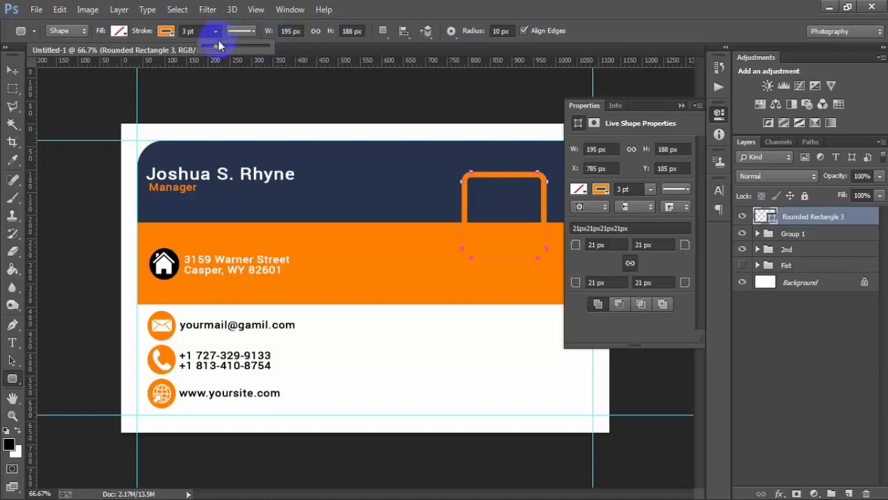
left_click_drag(217, 54, 217, 54)
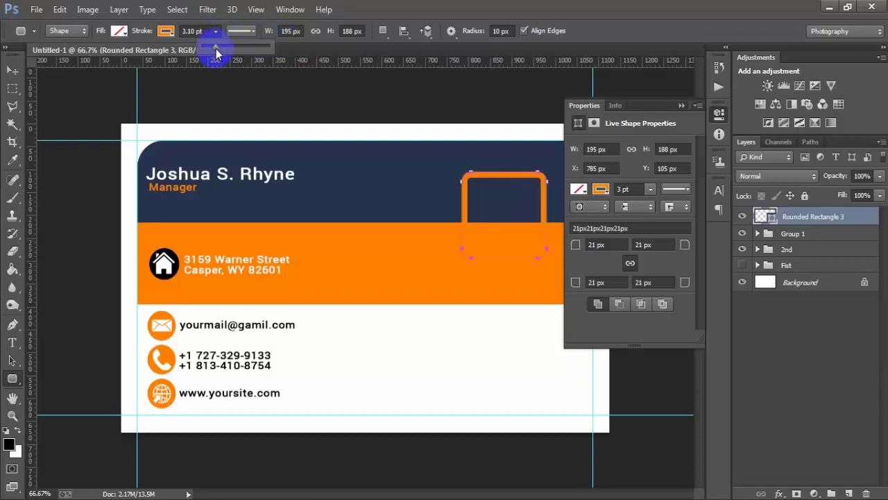
left_click(650, 188)
left_click_drag(644, 205, 644, 205)
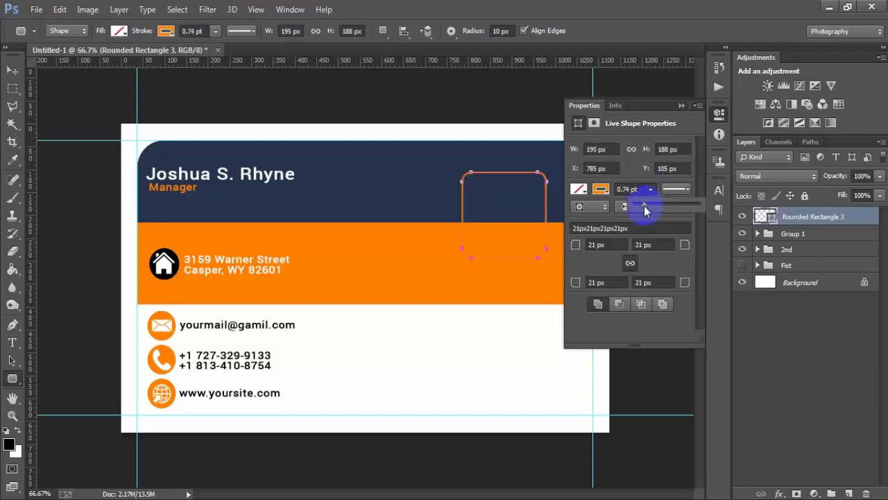
left_click(682, 105)
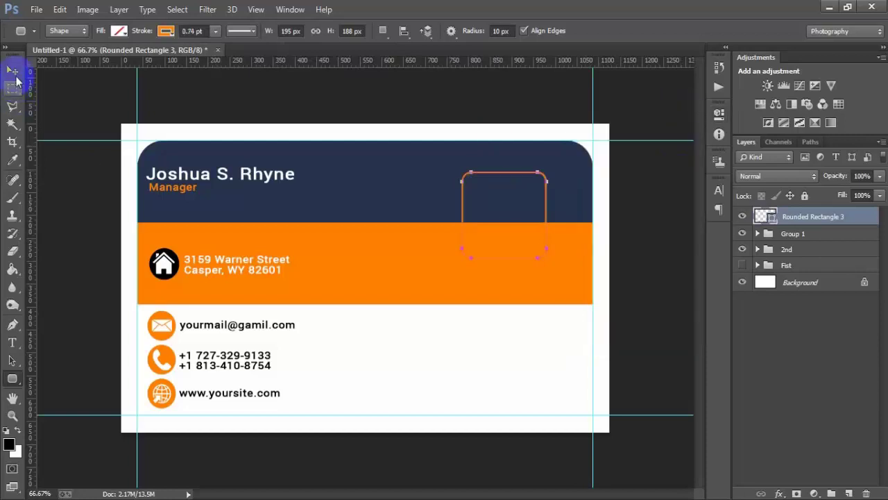
- Reposition the orange frame slightly lower within the header
left_click(12, 71)
left_click_drag(525, 231, 524, 240)
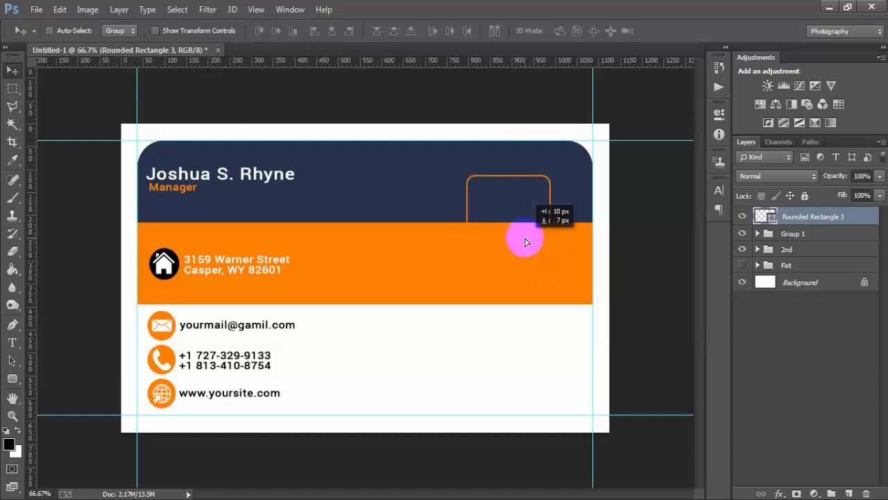
left_click_drag(526, 240, 525, 240)
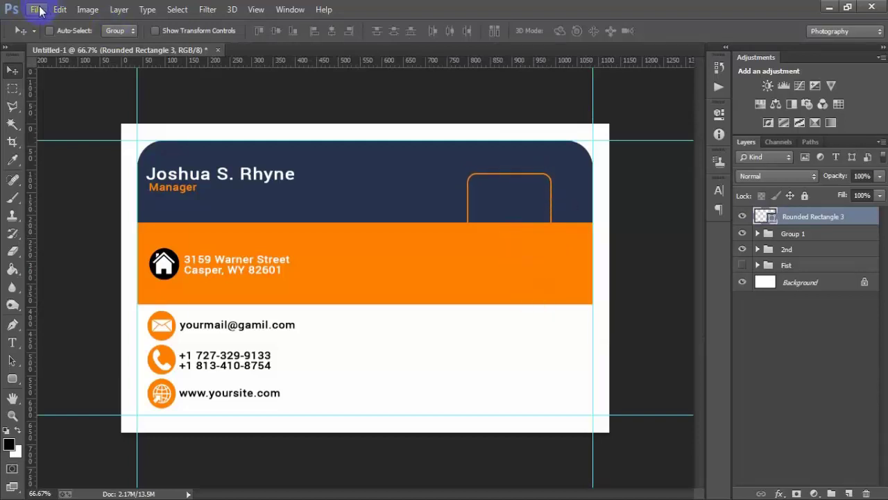
- Place the linked QR image 0000 7 and scale it down inside the orange frame
left_click(37, 10)
left_click(118, 218)
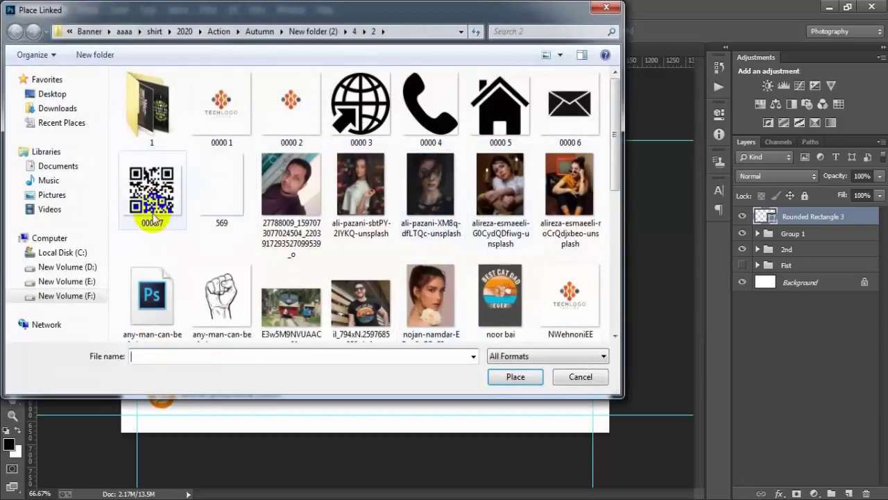
left_click(152, 218)
left_click(519, 375)
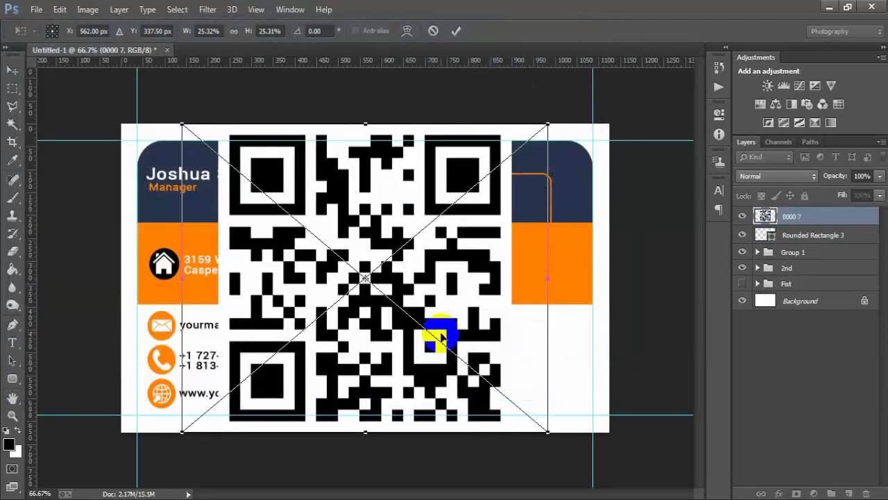
left_click_drag(441, 337, 545, 318)
left_click_drag(638, 444, 533, 274)
left_click_drag(476, 277, 533, 235)
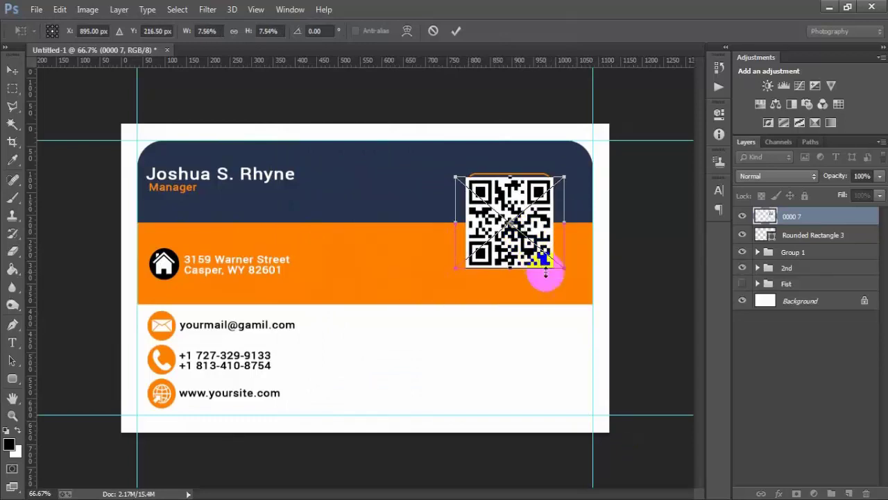
left_click_drag(566, 268, 535, 234)
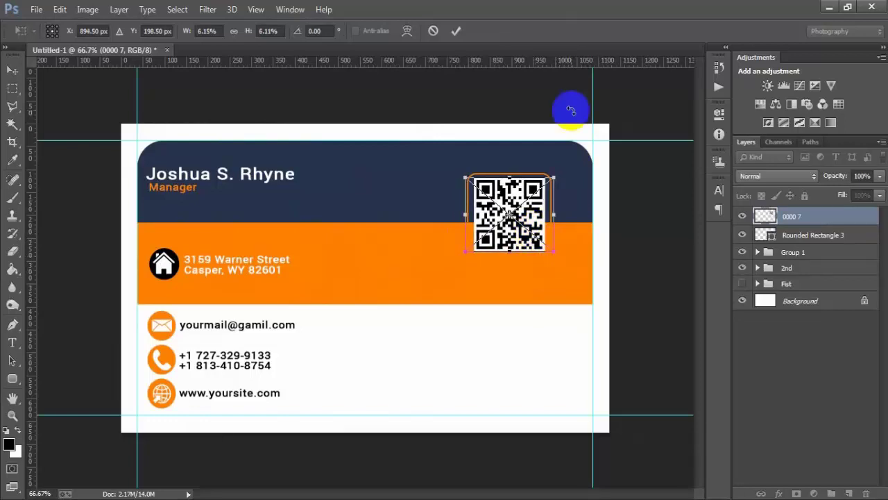
left_click(455, 31)
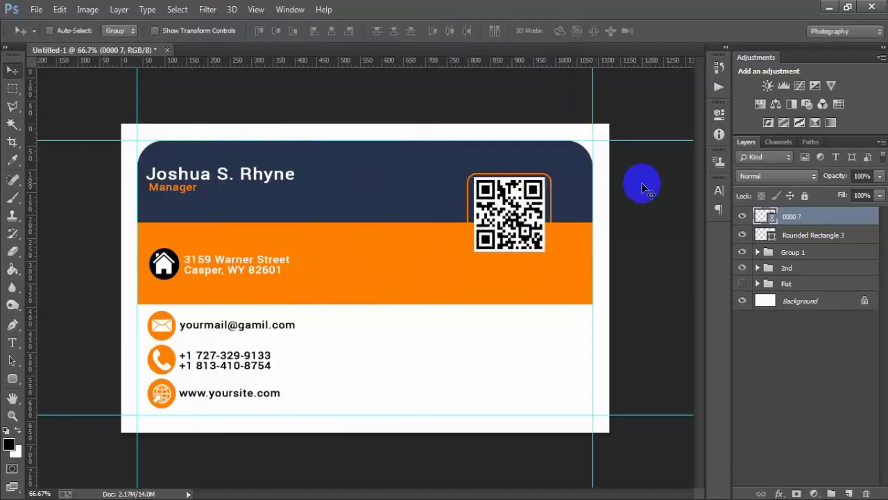
- Toggle Group 1 and the 2nd group to inspect the QR code
left_click(743, 252)
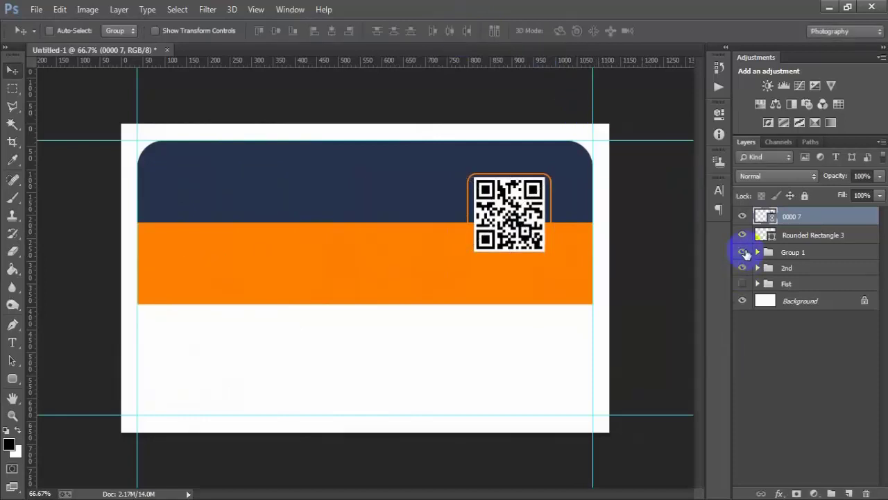
left_click(743, 252)
left_click(743, 268)
left_click(742, 269)
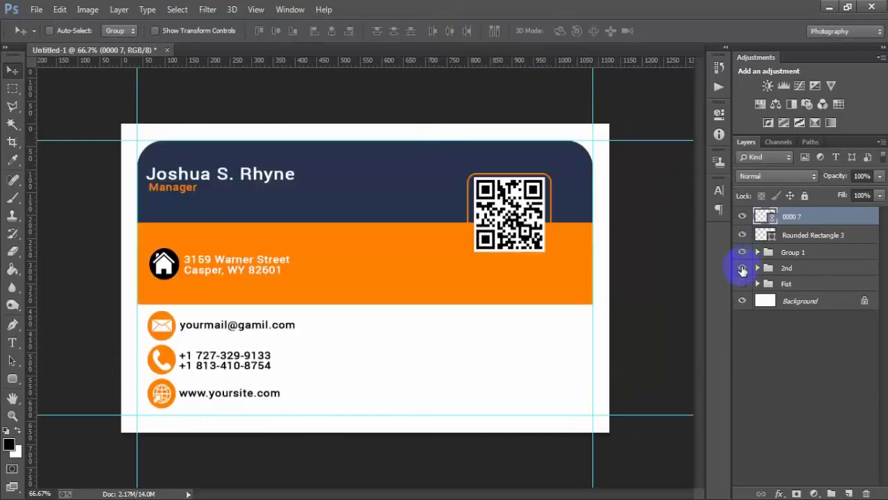
left_click(743, 269)
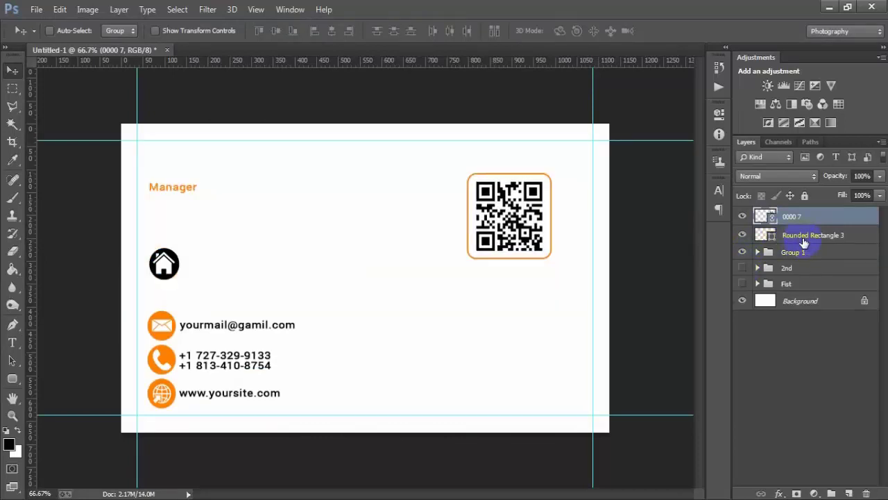
left_click(742, 268)
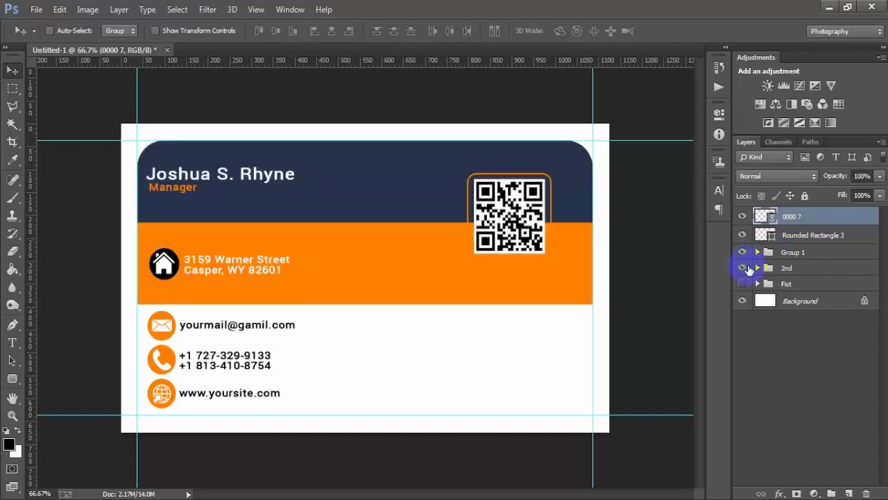
- Enlarge the QR code and frame to about 104% and nudge them down 3 pixels
left_click(809, 235, "shift")
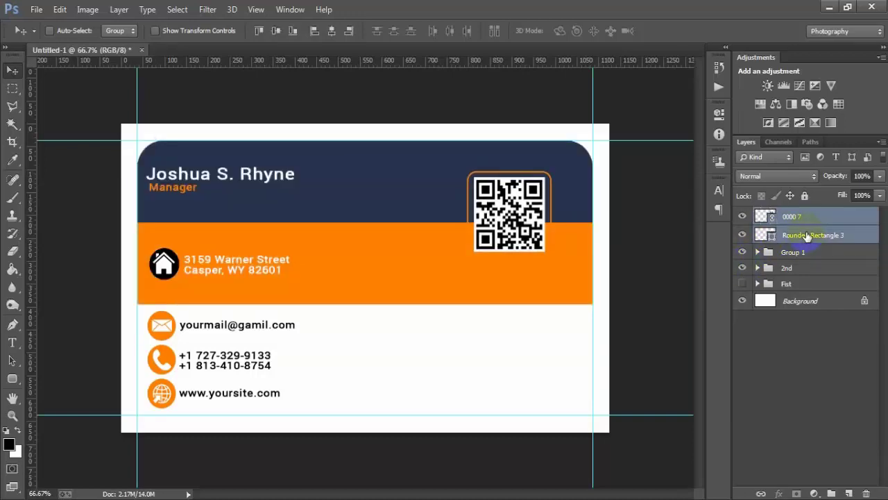
key("ctrl+t")
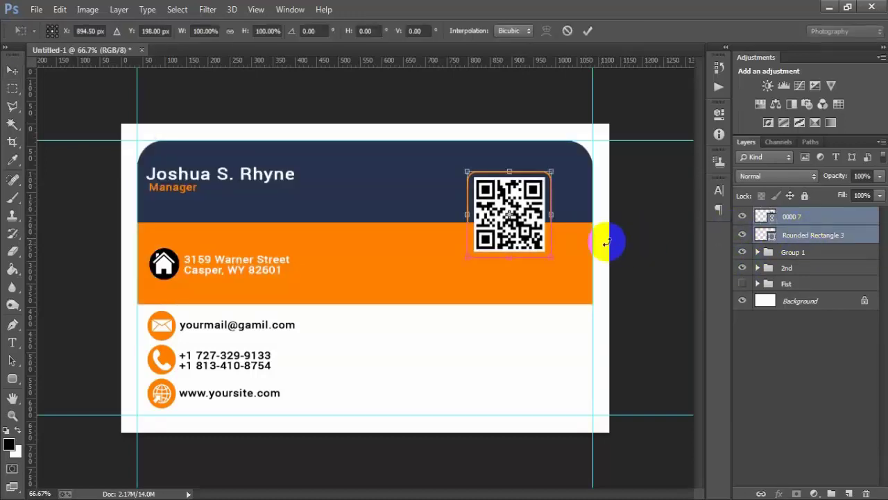
left_click_drag(550, 258, 551, 258)
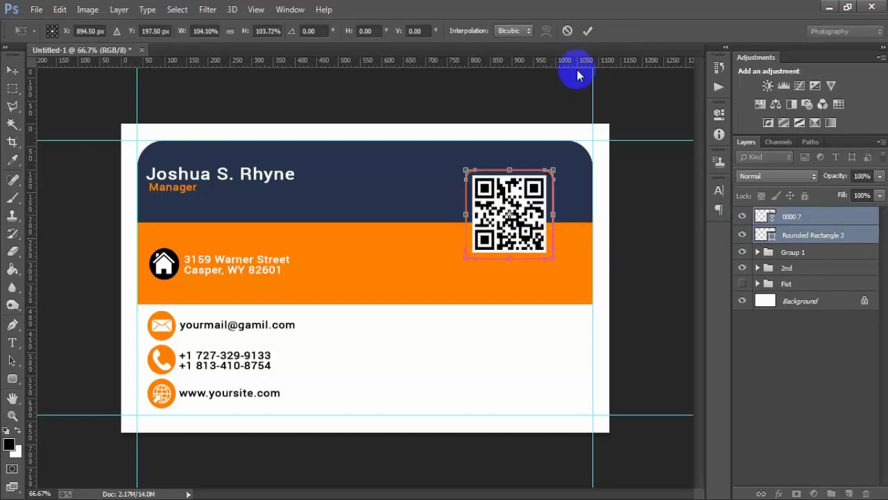
left_click(588, 31)
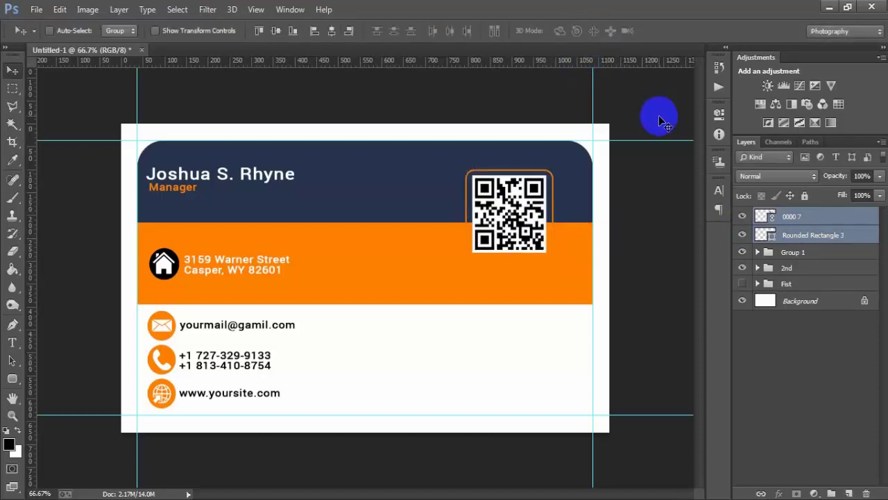
key("Down")
key("Down")
key("Down")
key("Down")
key("Down")
key("Down")
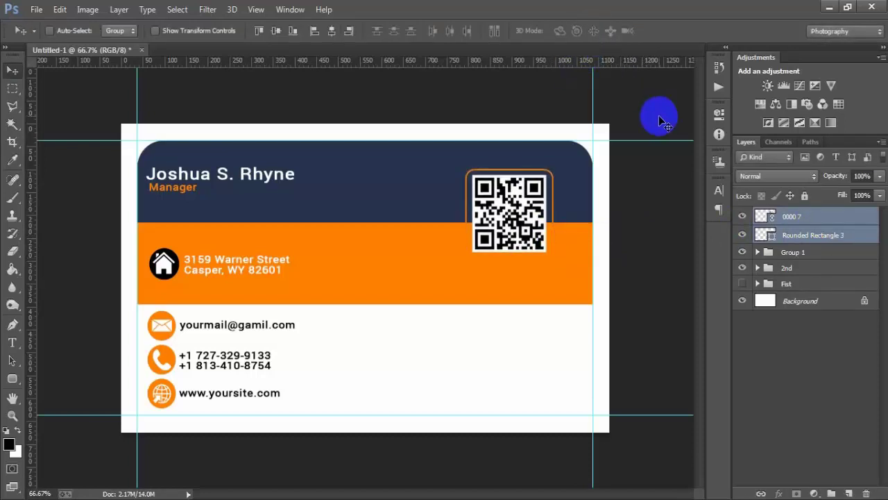
key("Down")
key("Down")
key("Down")
key("Down")
key("Down")
key("Down")
key("Down")
key("Down")
key("Down")
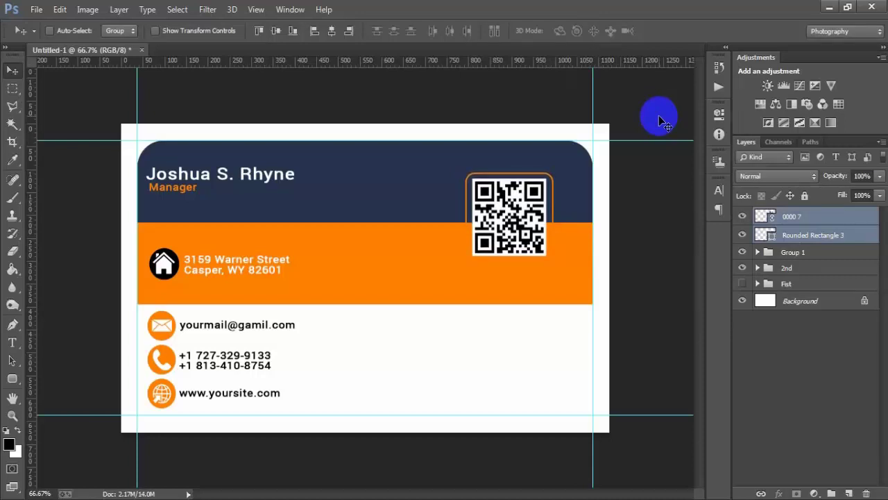
key("Down")
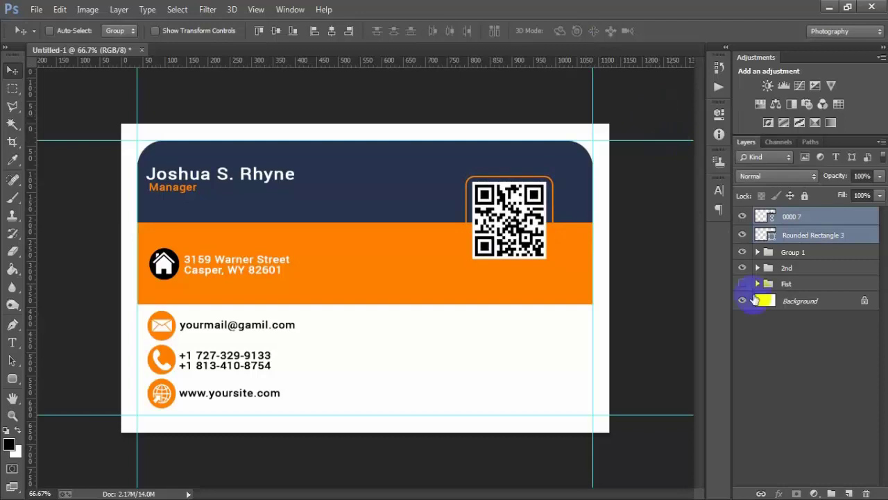
- Toggle the QR code and frame to check placement, then select only the QR layer
left_click(741, 215)
left_click(741, 215)
left_click(741, 234)
left_click(741, 235)
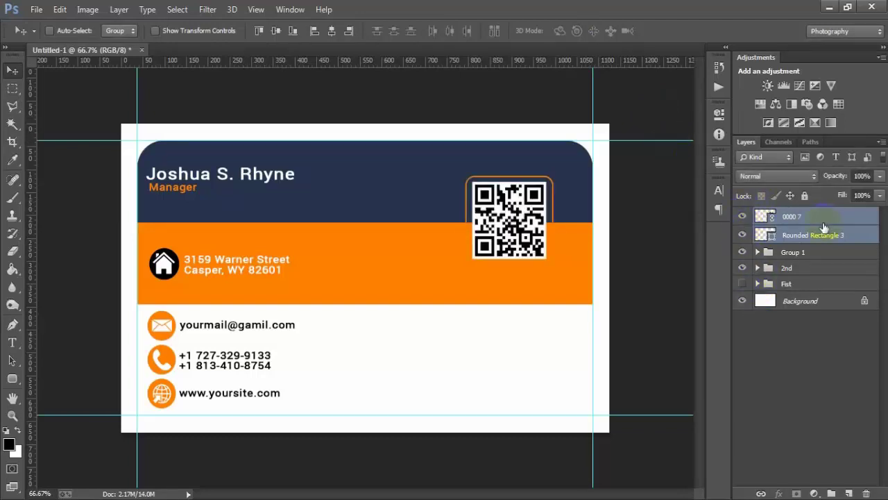
left_click(789, 221)
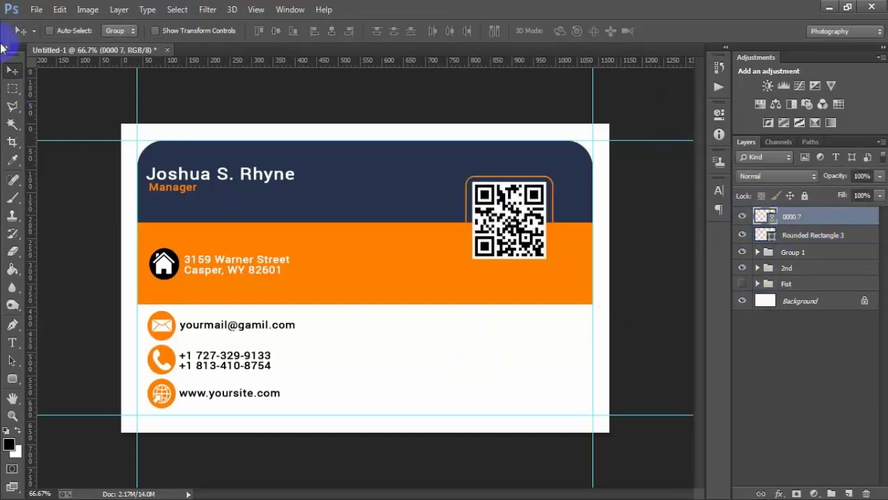
left_click(36, 9)
- Place the TECHLOGO logo file 0000 1 onto the card as a linked image
left_click(127, 218)
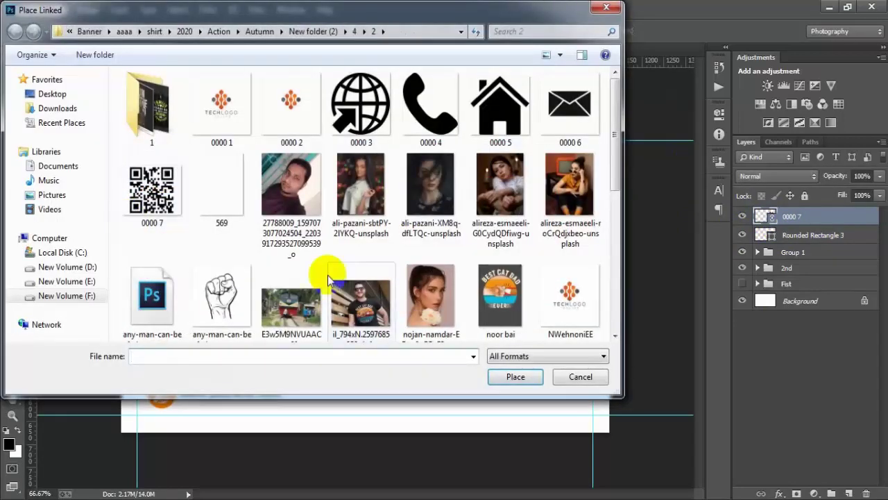
left_click(231, 120)
left_click(515, 377)
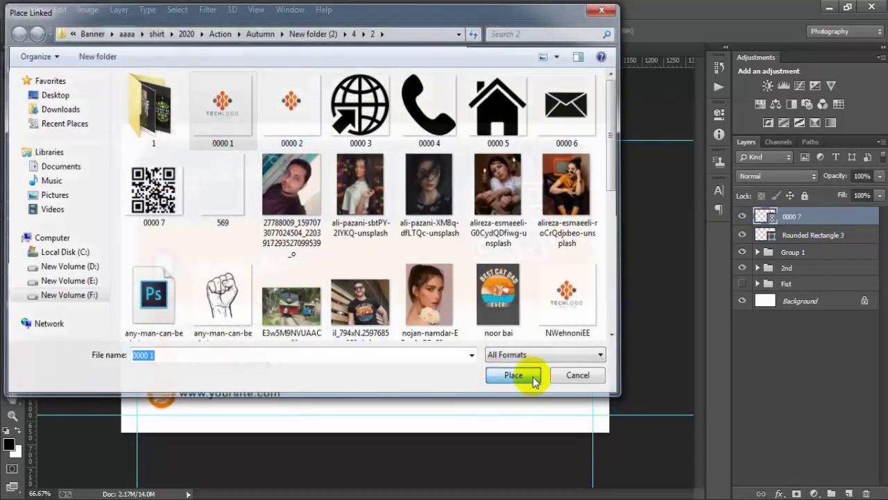
- Scale the logo to 12.48% and position it below the QR code in the white area
left_click_drag(516, 430, 441, 358)
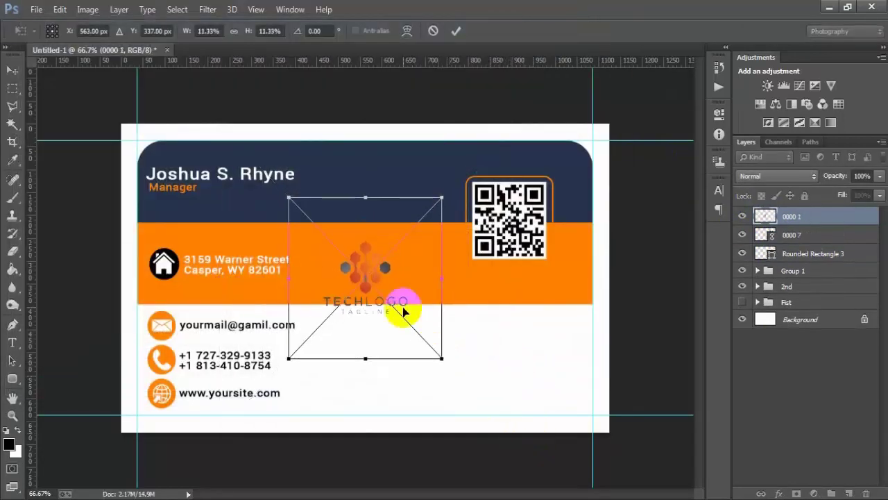
left_click_drag(406, 311, 536, 380)
left_click_drag(574, 431, 590, 450)
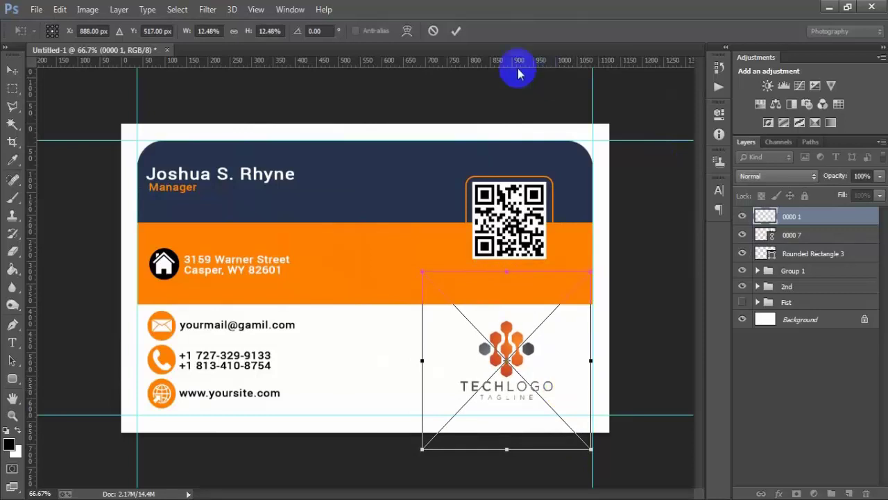
left_click(456, 31)
key("Up")
key("Up")
key("Up")
key("Up")
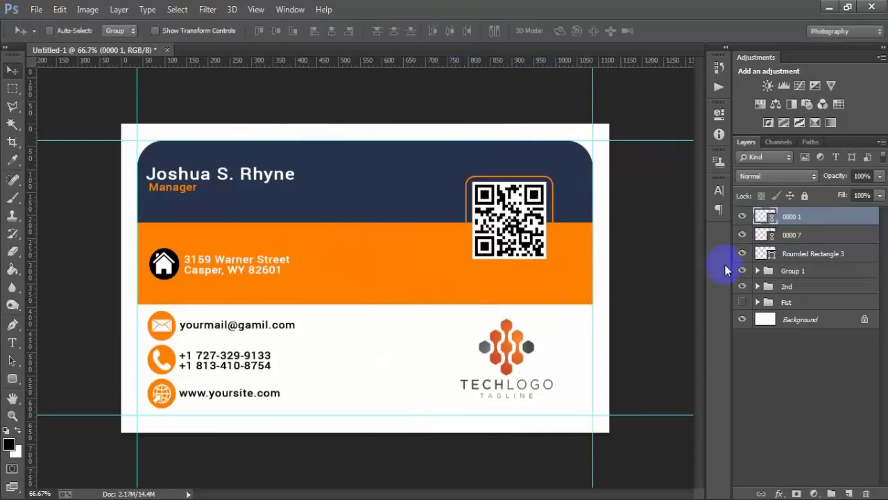
key("Up")
key("Right")
key("Right")
key("Right")
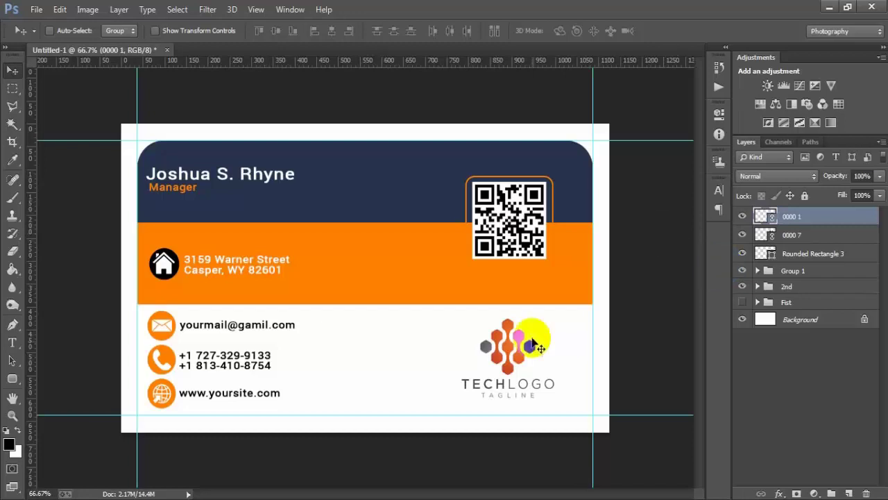
- Group the logo, QR code and frame into Group 2, checking its visibility against the card
left_click(811, 254, "shift")
key("ctrl+g")
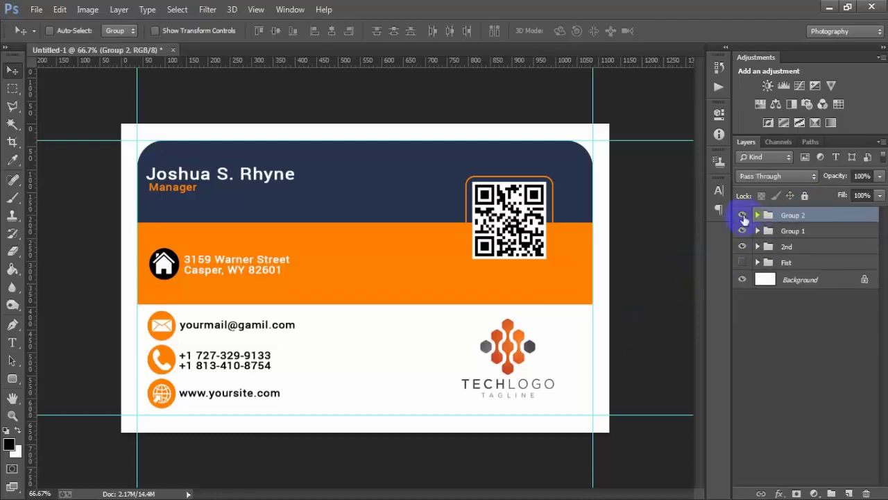
left_click(743, 215)
left_click(742, 215)
left_click(742, 248)
left_click(742, 248)
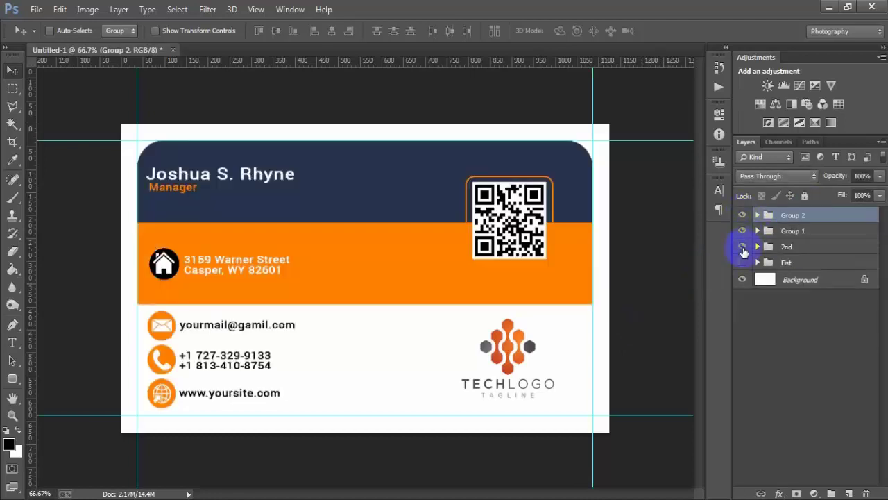
- Hide the guides, rulers and white Background layer to view the card back
key("ctrl+h")
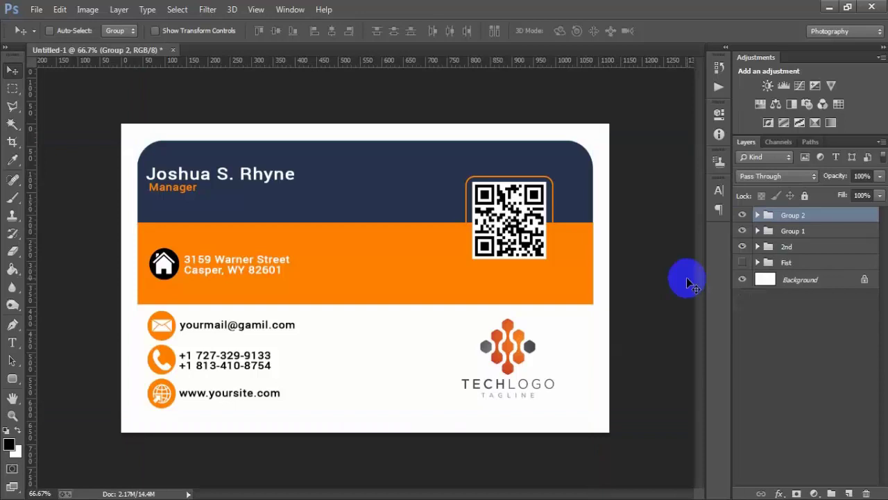
key("ctrl+r")
left_click(743, 279)
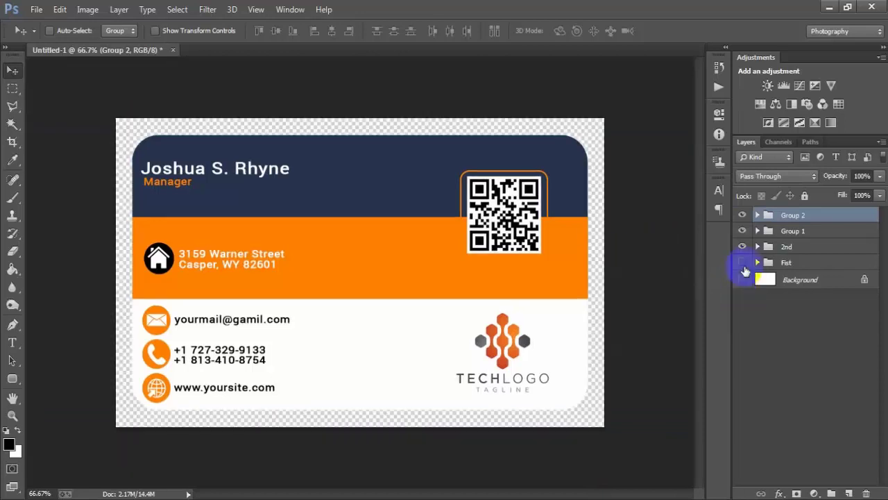
left_click_drag(743, 217, 744, 238)
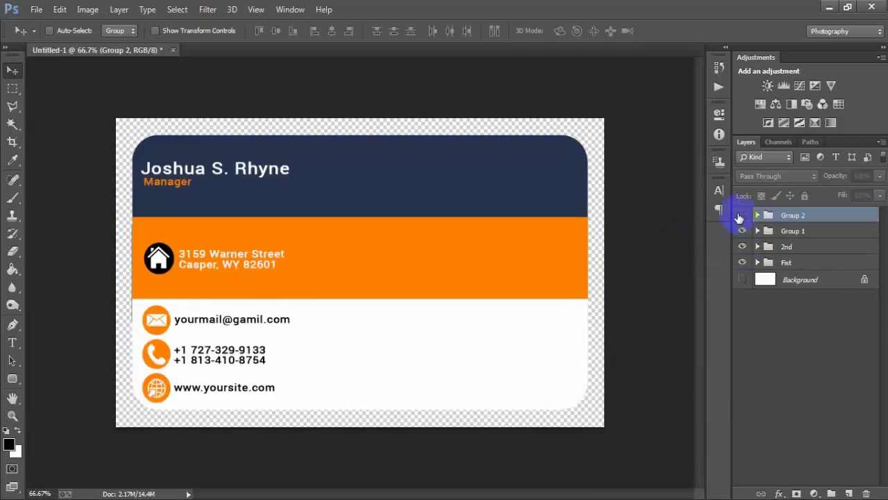
left_click(740, 216)
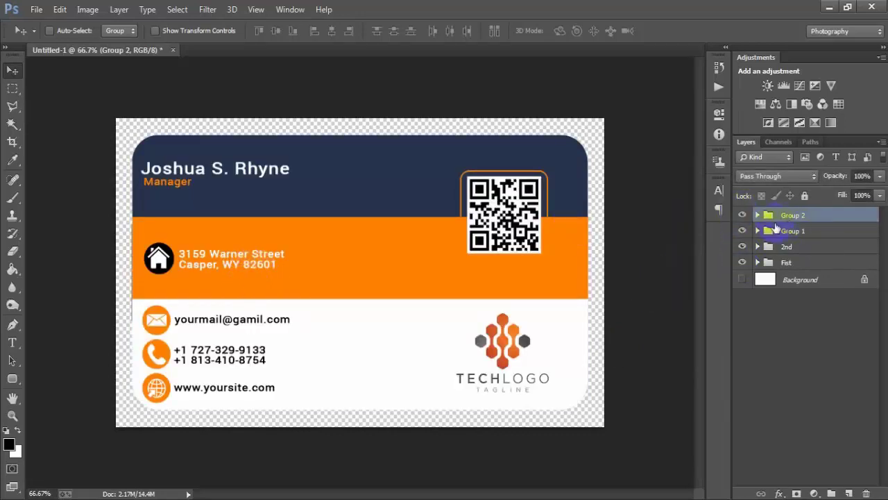
- Shift Group 2 with the QR code and logo a little further left
left_click(757, 215)
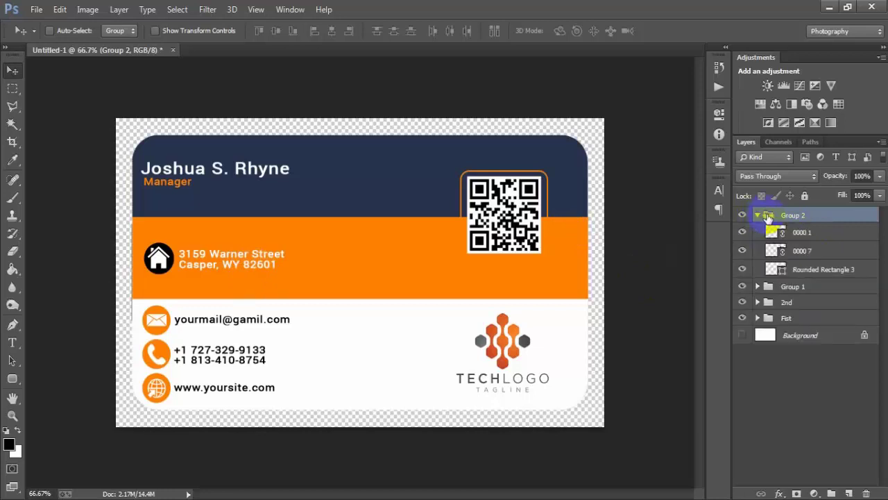
left_click(759, 215)
key("Left")
key("Left")
key("Left")
key("Left")
key("Left")
key("Left")
key("Left")
key("Left")
key("Left")
key("Left")
key("Left")
key("Left")
key("Left")
key("Left")
key("Left")
key("Left")
key("Left")
key("Left")
key("Left")
key("Left")
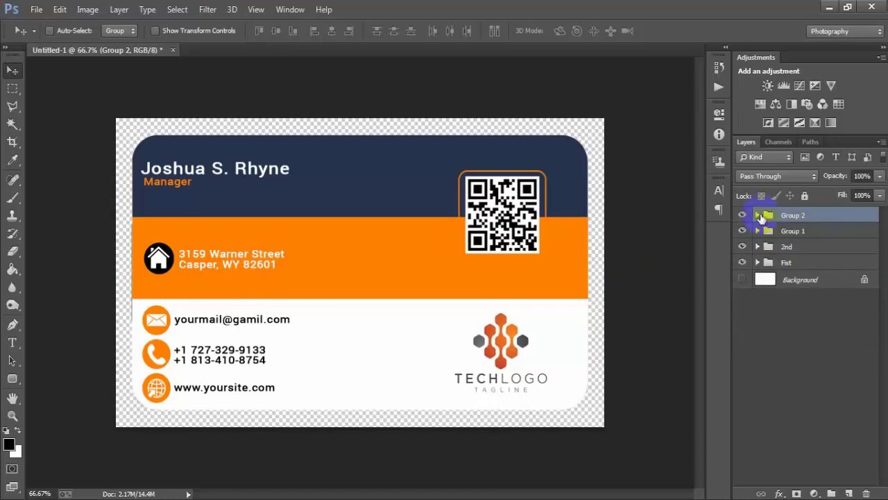
key("Left")
key("Left")
key("Left")
key("Left")
key("Left")
key("Left")
key("Left")
key("Left")
key("Left")
key("Left")
key("Left")
key("Left")
key("Left")
key("Left")
key("Left")
key("Left")
key("Left")
key("Left")
key("Left")
key("Left")
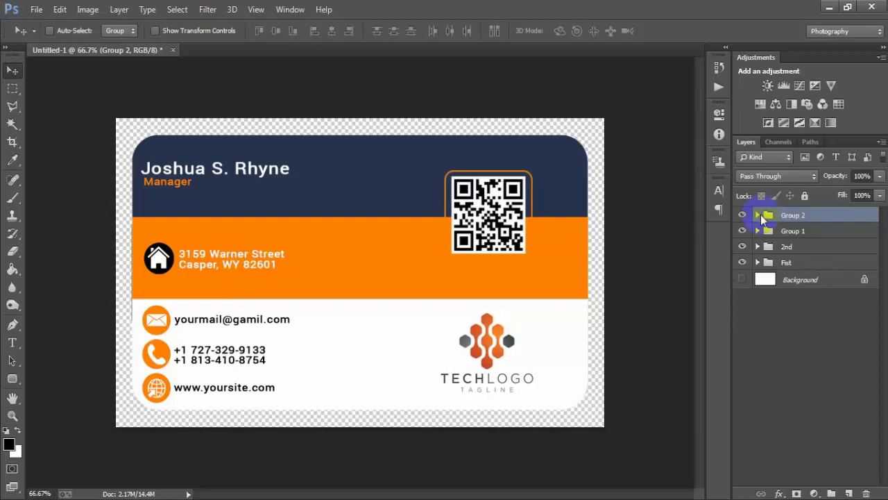
key("Right")
key("Right")
key("Right")
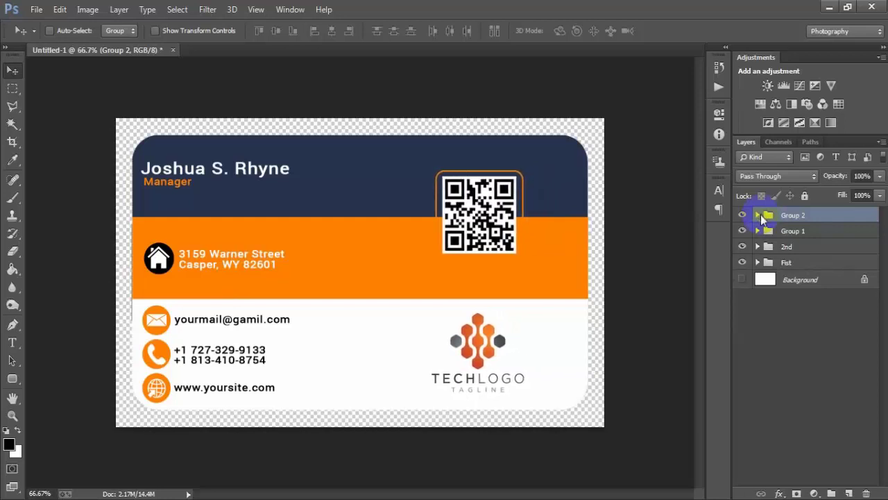